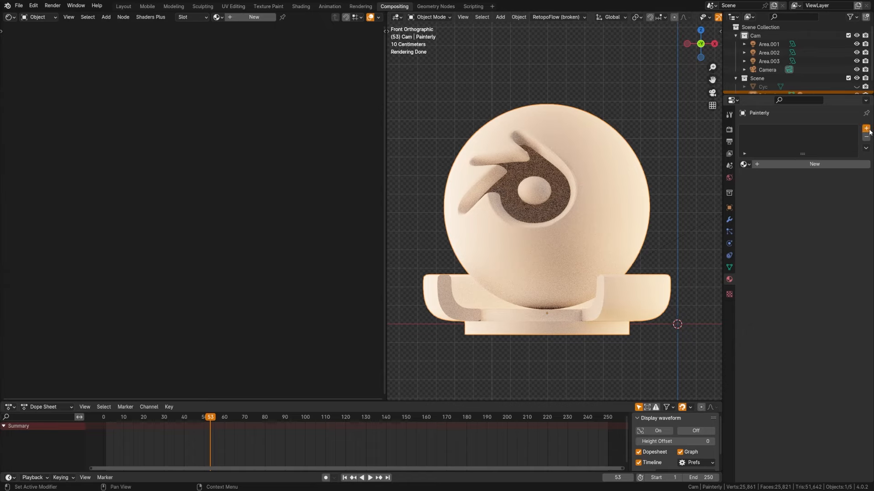
Add two material slots to the Painterly object and create a material named Outline in the second slot
{"action": "left_click", "coordinate": [866, 128]}
{"action": "left_click", "coordinate": [866, 128]}
{"action": "left_click", "coordinate": [787, 177]}
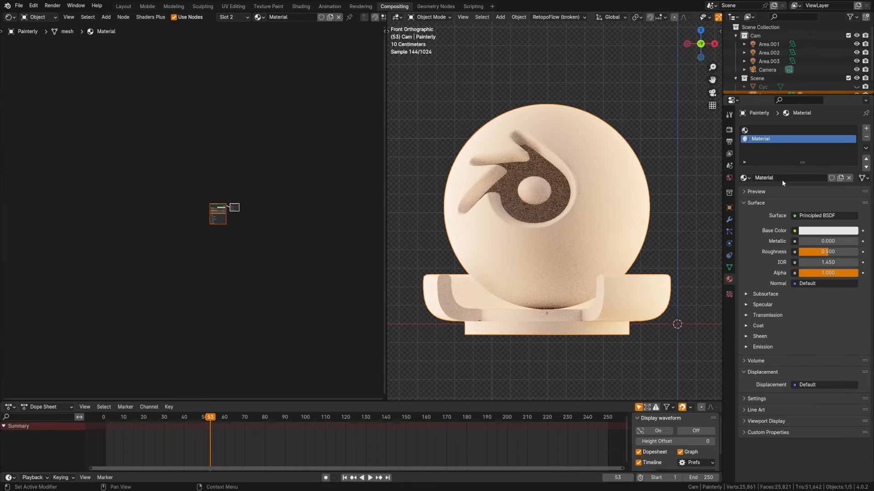
{"action": "left_click", "coordinate": [790, 176]}
{"action": "type", "text": "P"}
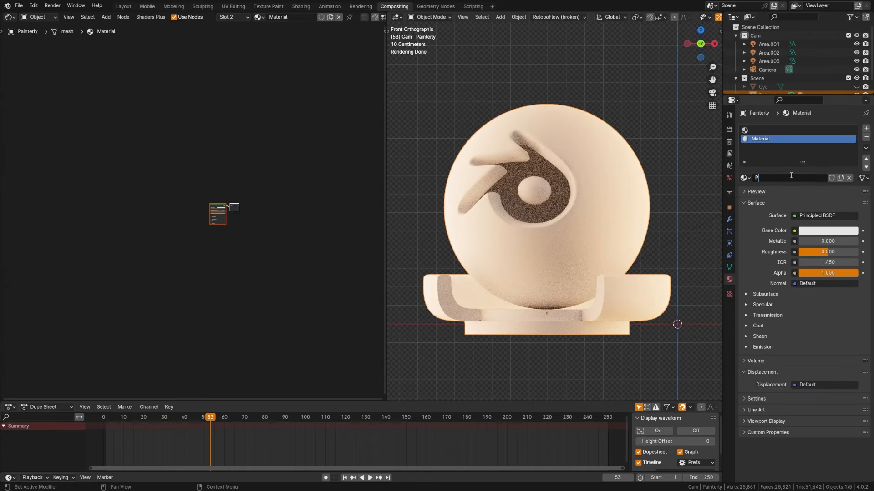
{"action": "type", "text": "OOutline"}
{"action": "key", "text": "Return"}
Create a new material in the empty first slot and name it Painterly
{"action": "left_click", "coordinate": [769, 130]}
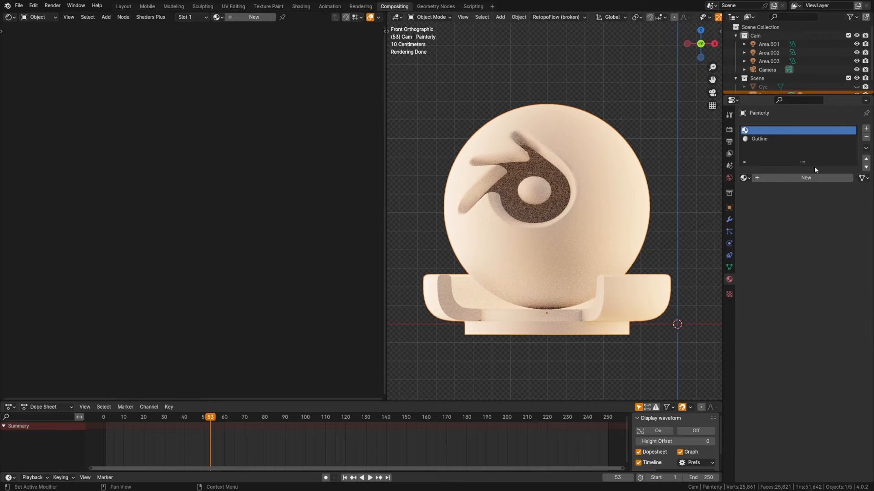
{"action": "left_click", "coordinate": [803, 178]}
{"action": "left_click", "coordinate": [799, 178]}
{"action": "type", "text": "Pa"}
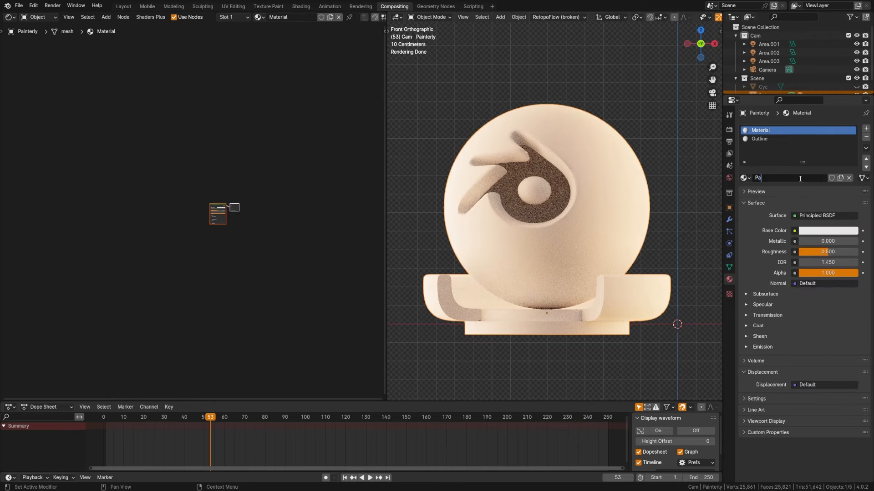
{"action": "type", "text": "interly"}
{"action": "key", "text": "Return"}
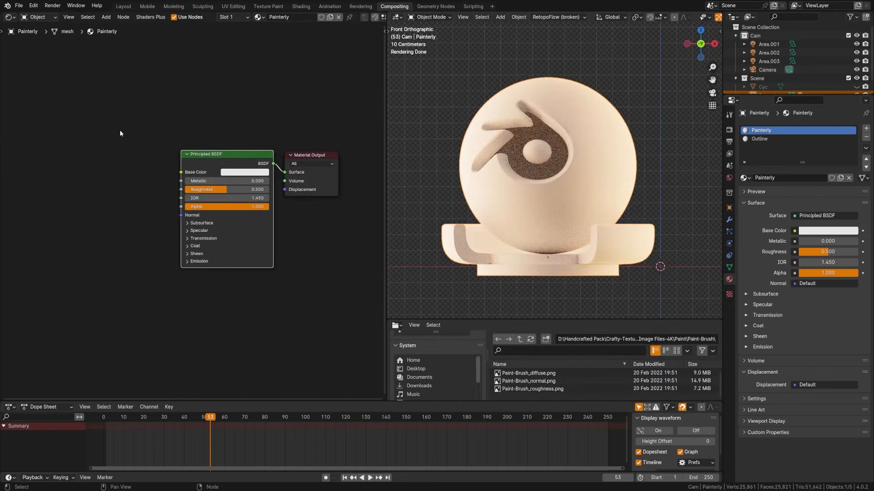
Add a Voronoi Texture node before the Principled BSDF and preview its Position output on the object
{"action": "middle_click_drag", "start_coordinate": [120, 131], "coordinate": [169, 138]}
{"action": "middle_click_drag", "start_coordinate": [96, 202], "coordinate": [124, 204]}
{"action": "key", "text": "shift+a"}
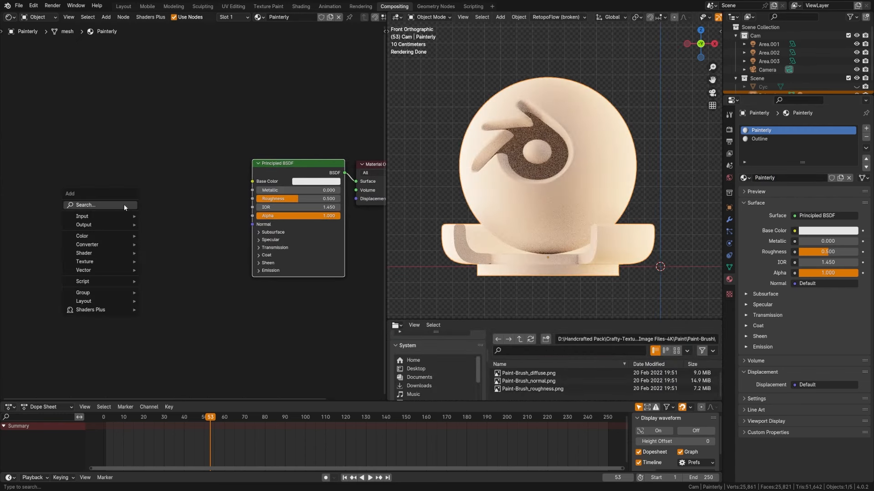
{"action": "left_click", "coordinate": [123, 204]}
{"action": "left_click", "coordinate": [153, 219]}
{"action": "left_click", "coordinate": [126, 209]}
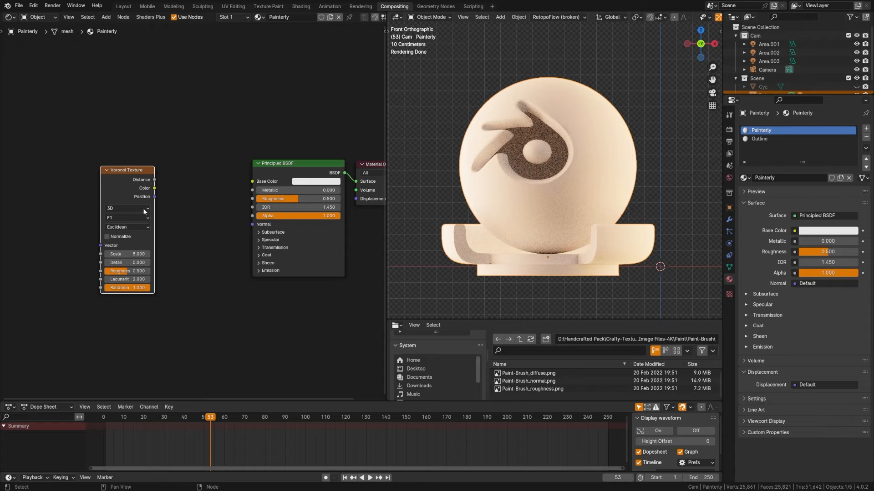
{"action": "left_click", "coordinate": [119, 185], "text": "ctrl+shift"}
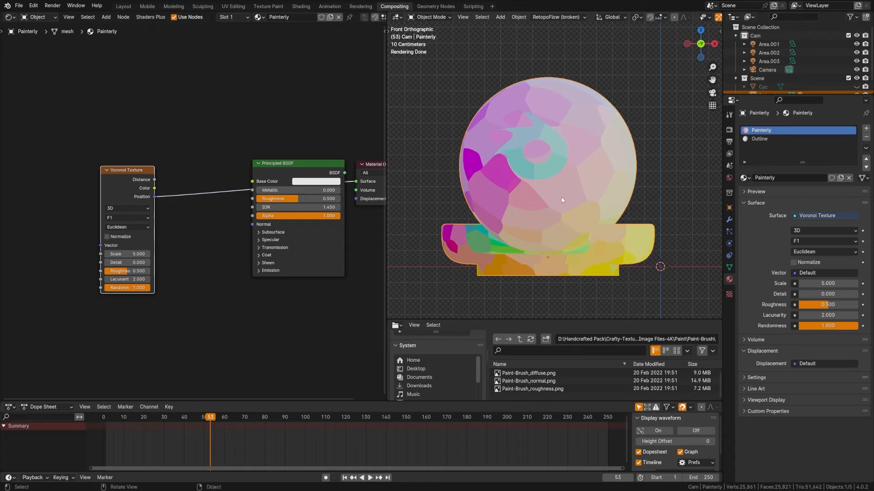
Add a Texture Coordinate node and connect its Normal output to the Voronoi Texture's Vector input
{"action": "middle_click_drag", "start_coordinate": [113, 246], "coordinate": [187, 248]}
{"action": "key", "text": "shift+a"}
{"action": "left_click", "coordinate": [80, 193]}
{"action": "type", "text": "tex"}
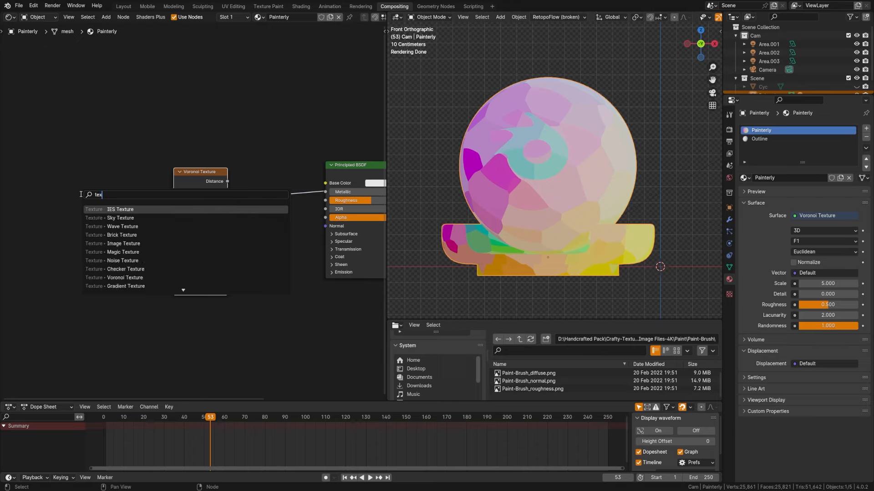
{"action": "type", "text": "t c"}
{"action": "key", "text": "Return"}
{"action": "left_click", "coordinate": [81, 194]}
{"action": "left_click_drag", "start_coordinate": [92, 194], "coordinate": [179, 251]}
{"action": "middle_click_drag", "start_coordinate": [143, 242], "coordinate": [196, 251]}
{"action": "left_click_drag", "start_coordinate": [136, 193], "coordinate": [79, 196]}
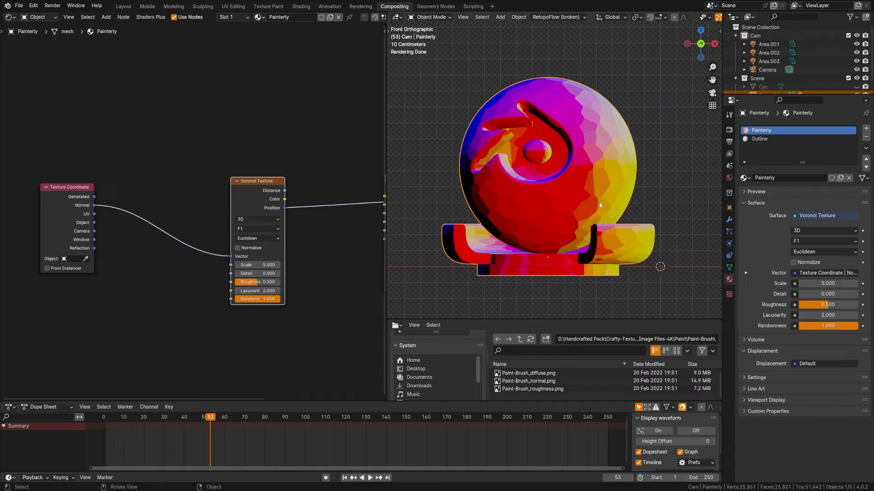
Feed the Voronoi Position into the Principled BSDF's Normal, reconnect the BSDF to the Material Output's Surface, and set Roughness to 0.150
{"action": "middle_click_drag", "start_coordinate": [304, 240], "coordinate": [85, 198]}
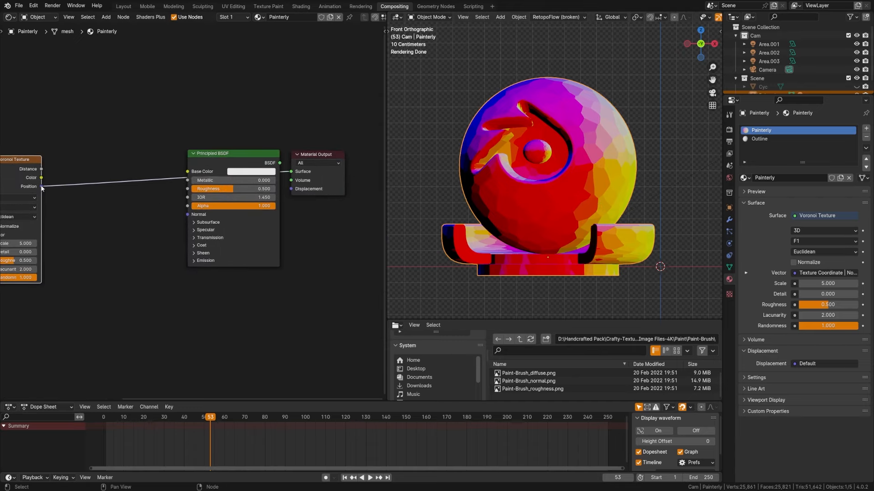
{"action": "left_click_drag", "start_coordinate": [41, 187], "coordinate": [187, 214]}
{"action": "left_click_drag", "start_coordinate": [280, 163], "coordinate": [291, 172]}
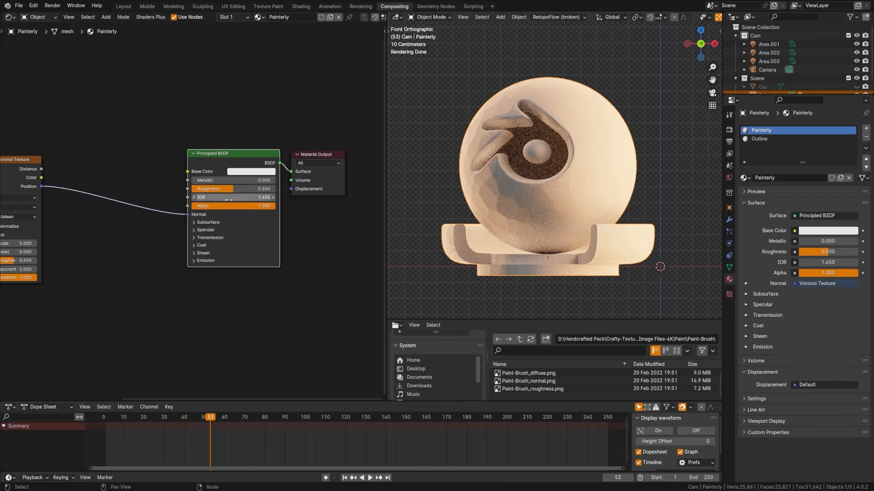
{"action": "left_click_drag", "start_coordinate": [245, 189], "coordinate": [215, 190]}
Add a Mix Color node and make room for it between the Texture Coordinate and Voronoi Texture nodes
{"action": "middle_click_drag", "start_coordinate": [108, 233], "coordinate": [213, 223]}
{"action": "middle_click_drag", "start_coordinate": [80, 252], "coordinate": [267, 257]}
{"action": "left_click_drag", "start_coordinate": [151, 178], "coordinate": [66, 181]}
{"action": "middle_click_drag", "start_coordinate": [166, 274], "coordinate": [176, 254]}
{"action": "key", "text": "shift+a"}
{"action": "left_click", "coordinate": [174, 255]}
{"action": "type", "text": "mix"}
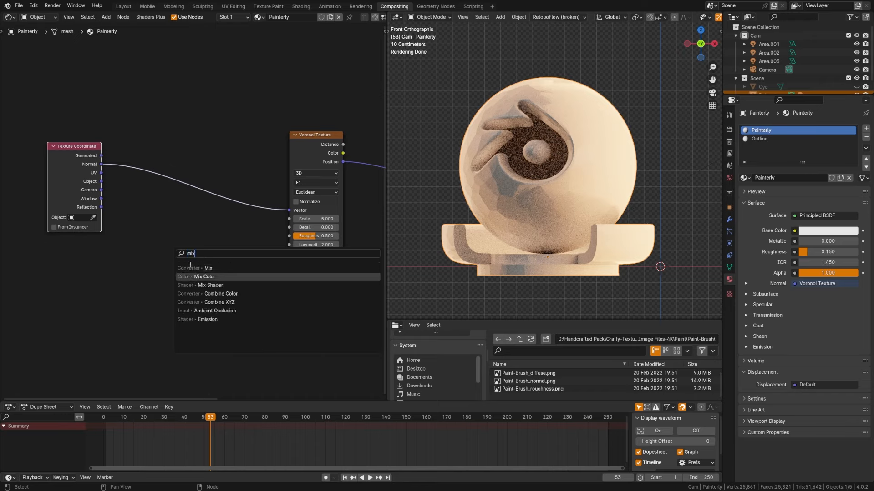
{"action": "key", "text": "Return"}
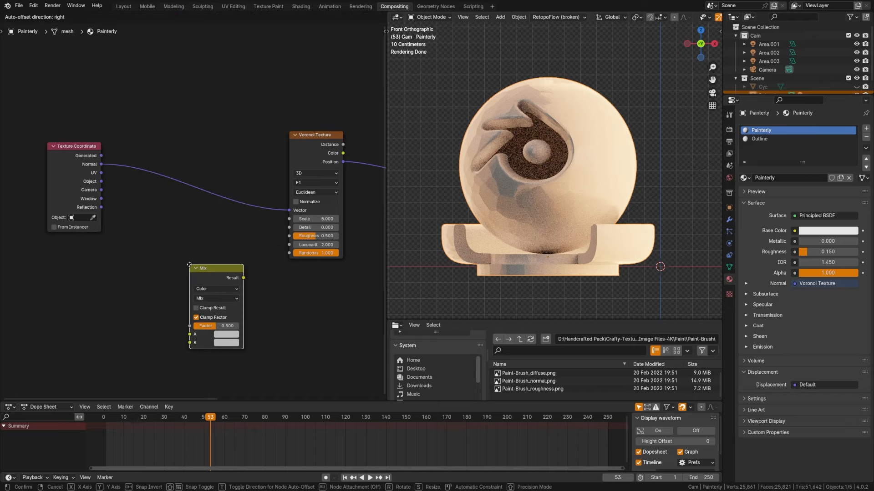
{"action": "left_click", "coordinate": [191, 233]}
{"action": "left_click_drag", "start_coordinate": [73, 146], "coordinate": [53, 144]}
{"action": "left_click_drag", "start_coordinate": [205, 252], "coordinate": [196, 234]}
Route the Normal coordinate through the Mix node's A input into the Voronoi Vector, with a mix factor of 0.280
{"action": "left_click_drag", "start_coordinate": [81, 162], "coordinate": [183, 285]}
{"action": "left_click_drag", "start_coordinate": [212, 225], "coordinate": [288, 210]}
{"action": "left_click_drag", "start_coordinate": [216, 212], "coordinate": [227, 178]}
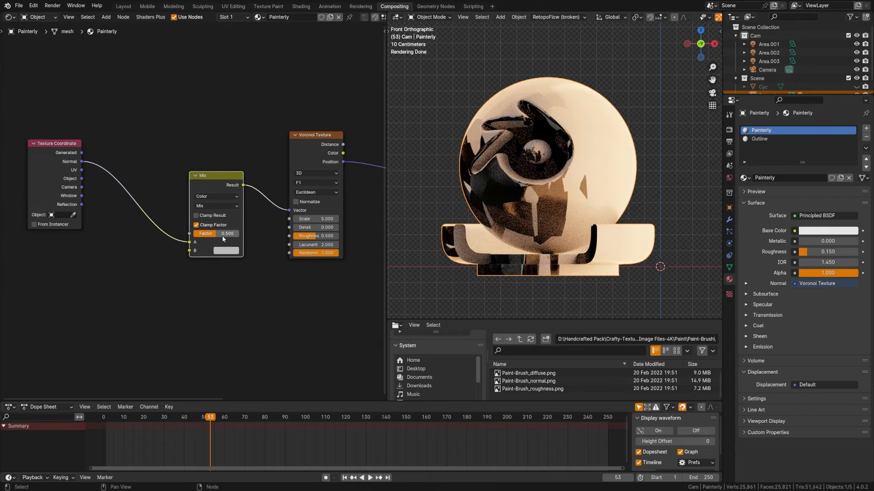
{"action": "mouse_move", "coordinate": [222, 233]}
{"action": "left_mouse_down"}
{"action": "mouse_move", "coordinate": [199, 233]}
{"action": "mouse_move", "coordinate": [238, 233]}
{"action": "left_mouse_up"}
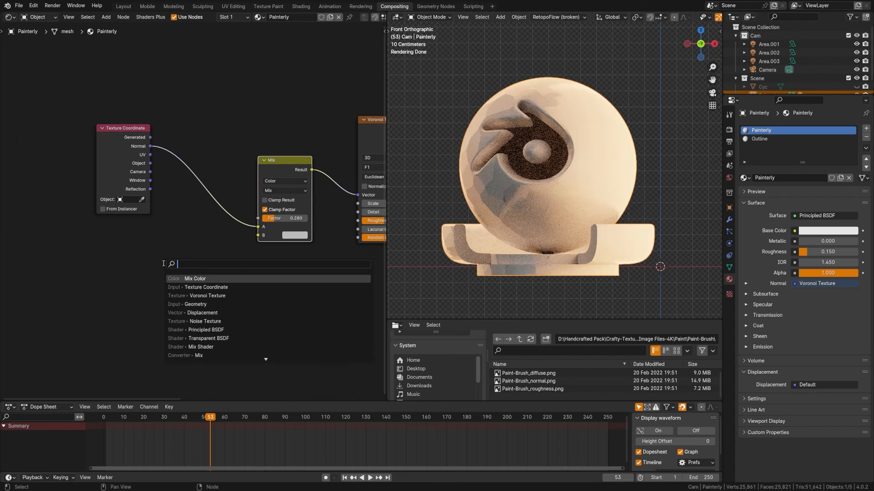
Add a Noise Texture node and connect its Fac output to the Mix node's B input
{"action": "type", "text": "noise"}
{"action": "key", "text": "Return"}
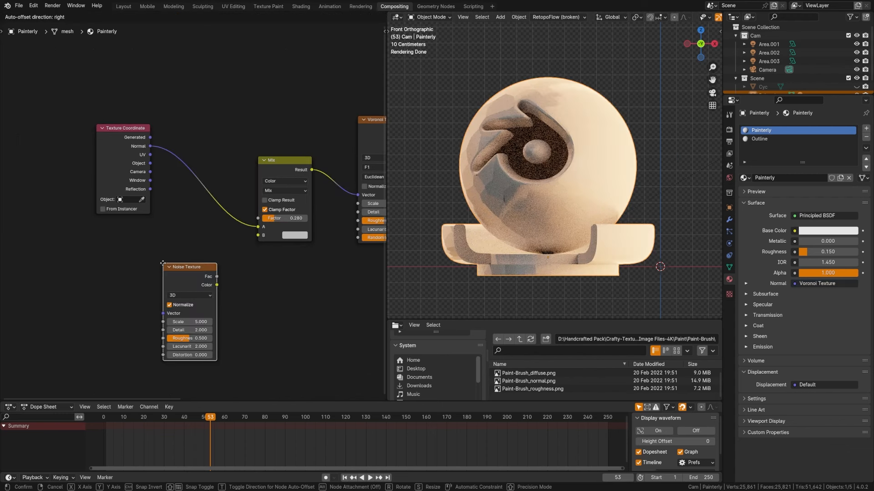
{"action": "left_click", "coordinate": [165, 231]}
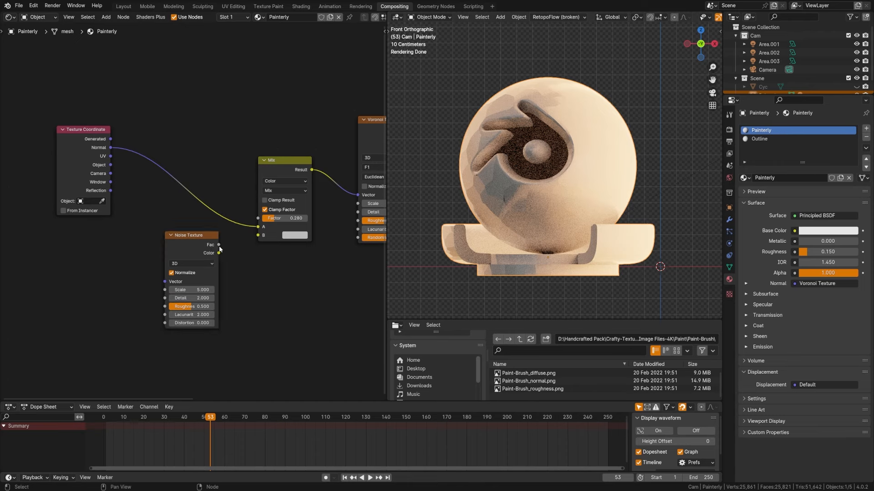
{"action": "left_click_drag", "start_coordinate": [219, 244], "coordinate": [258, 235]}
{"action": "middle_click_drag", "start_coordinate": [101, 159], "coordinate": [94, 170]}
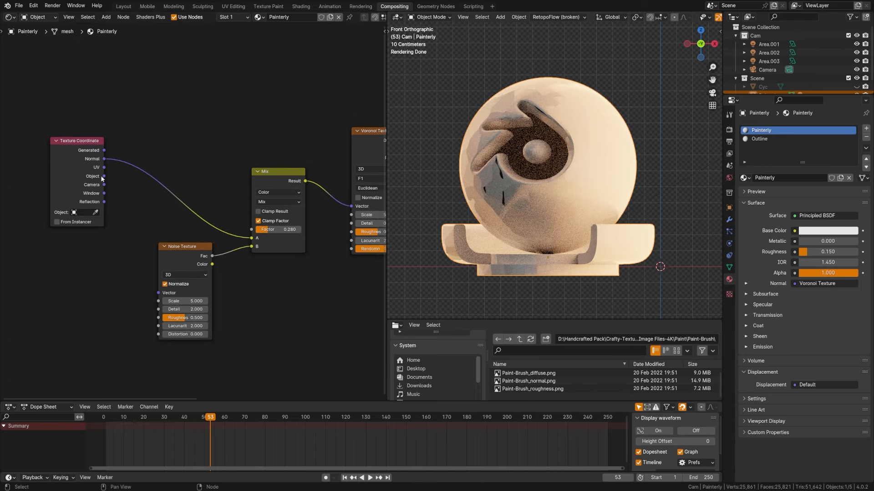
Connect the Texture Coordinate's Object output to the Noise Texture's Vector and preview the noise on the object
{"action": "left_click_drag", "start_coordinate": [104, 177], "coordinate": [158, 293]}
{"action": "left_click_drag", "start_coordinate": [190, 254], "coordinate": [180, 247]}
{"action": "left_click", "coordinate": [178, 250], "text": "ctrl+shift"}
{"action": "middle_click_drag", "start_coordinate": [177, 252], "coordinate": [157, 256]}
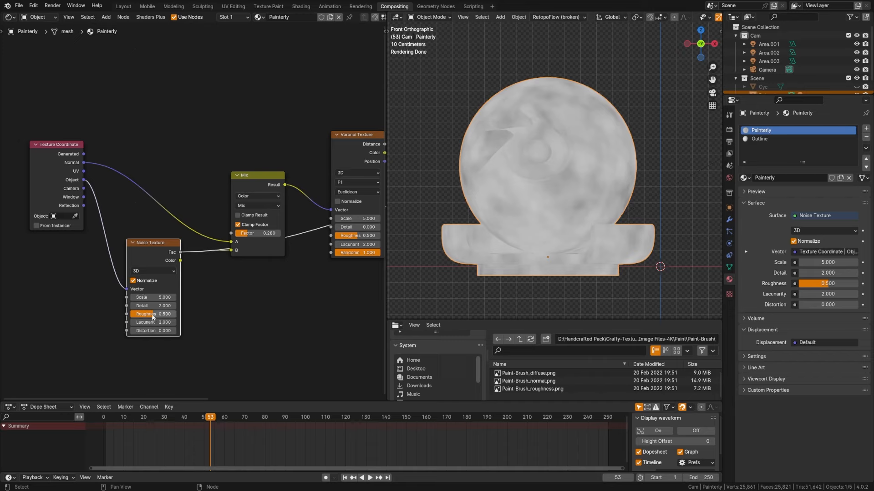
Preview the Voronoi Texture's Position output and set the Mix node's factor to 0.15
{"action": "middle_click_drag", "start_coordinate": [233, 298], "coordinate": [201, 297]}
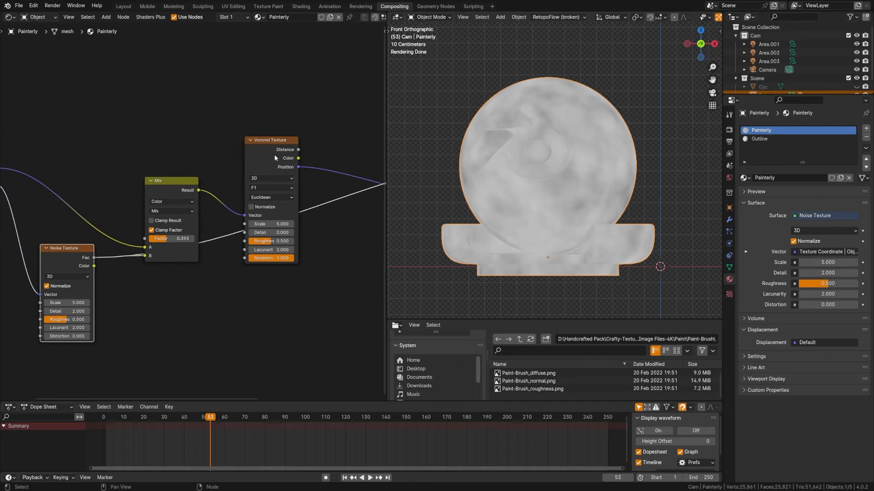
{"action": "left_click", "coordinate": [275, 158], "text": "ctrl+shift"}
{"action": "left_click", "coordinate": [275, 158], "text": "ctrl+shift"}
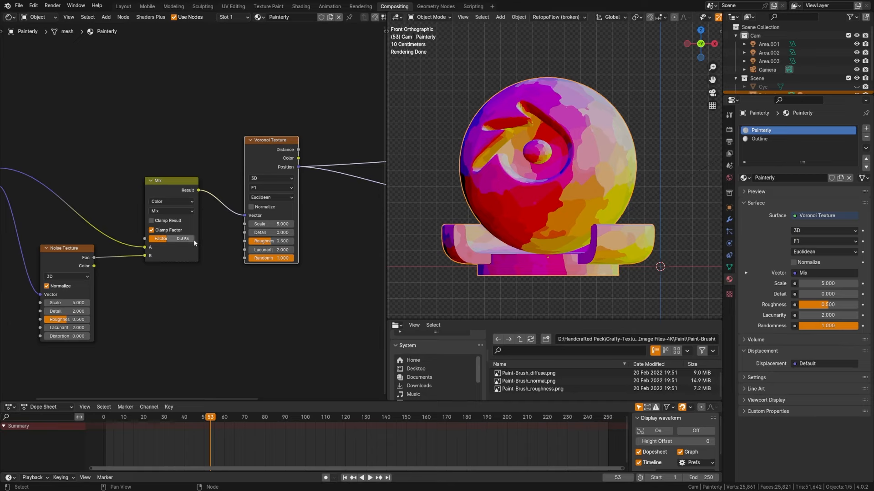
{"action": "mouse_move", "coordinate": [193, 239]}
{"action": "left_mouse_down"}
{"action": "mouse_move", "coordinate": [186, 239]}
{"action": "mouse_move", "coordinate": [196, 239]}
{"action": "left_mouse_up"}
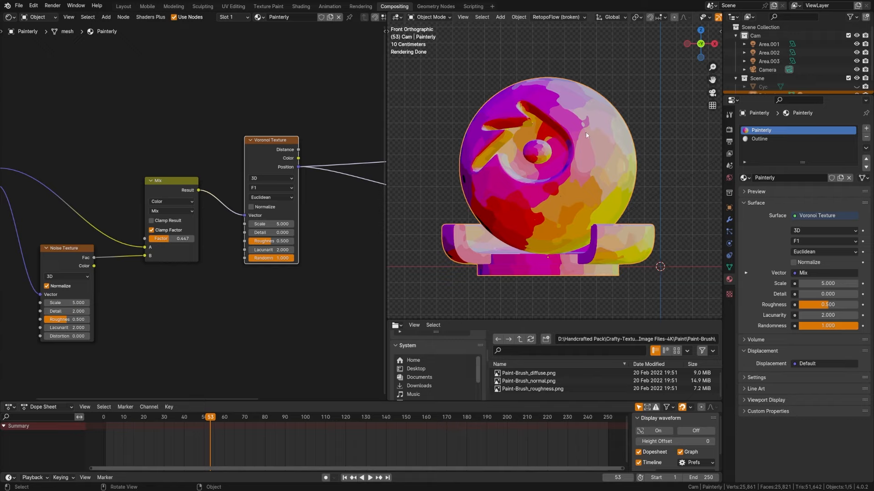
{"action": "left_click", "coordinate": [178, 240]}
{"action": "type", "text": "0.15"}
{"action": "key", "text": "Return"}
{"action": "middle_click_drag", "start_coordinate": [276, 267], "coordinate": [155, 290]}
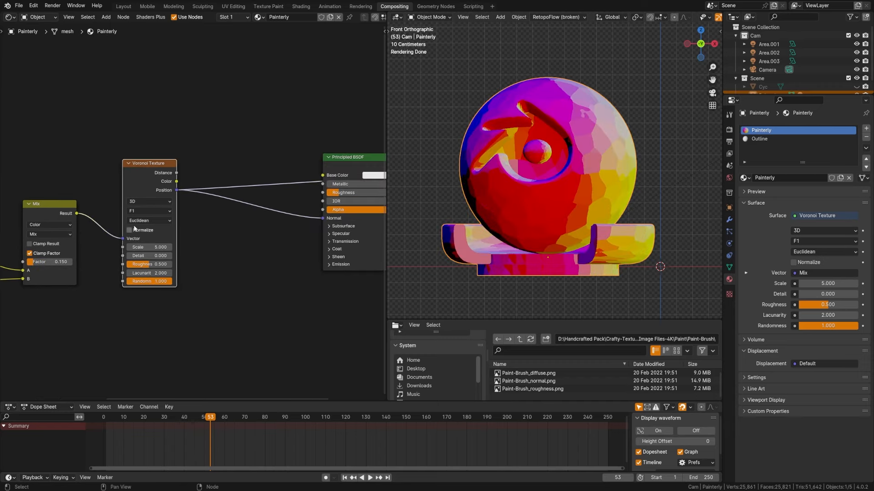
Set the Voronoi Texture's Scale to 4 and its Detail to 1
{"action": "left_click_drag", "start_coordinate": [143, 176], "coordinate": [145, 175]}
{"action": "left_click", "coordinate": [146, 175]}
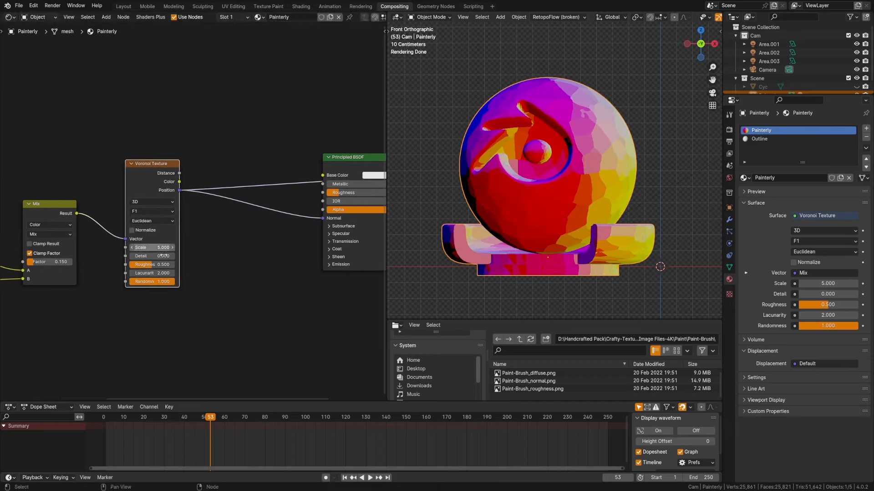
{"action": "double_click", "coordinate": [160, 248]}
{"action": "type", "text": "4"}
{"action": "key", "text": "Return"}
{"action": "double_click", "coordinate": [152, 256]}
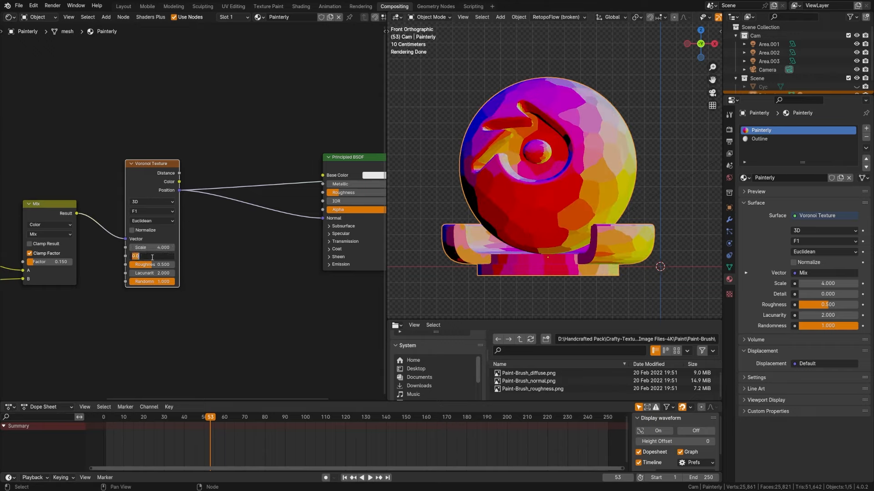
{"action": "type", "text": "1"}
{"action": "key", "text": "Return"}
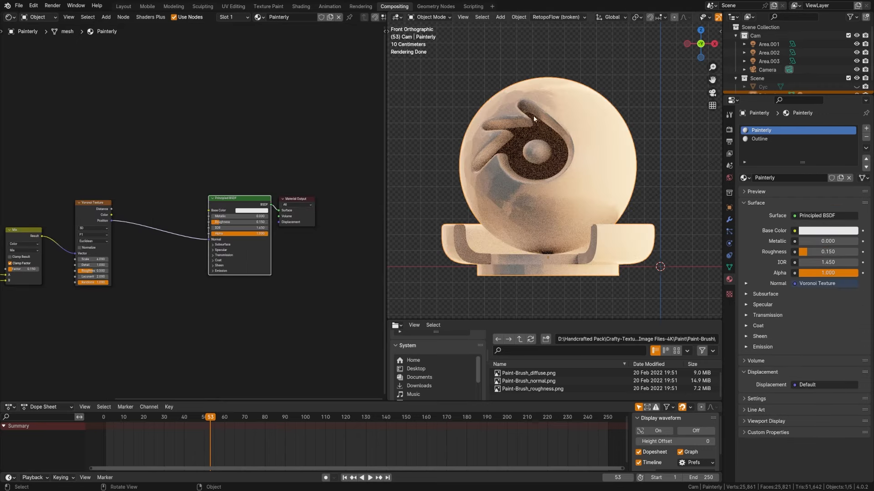
Tidy the node layout by moving the Principled BSDF closer to the Voronoi and shifting the Texture Coordinate and Noise Texture nodes outward
{"action": "middle_click_drag", "start_coordinate": [135, 269], "coordinate": [225, 248]}
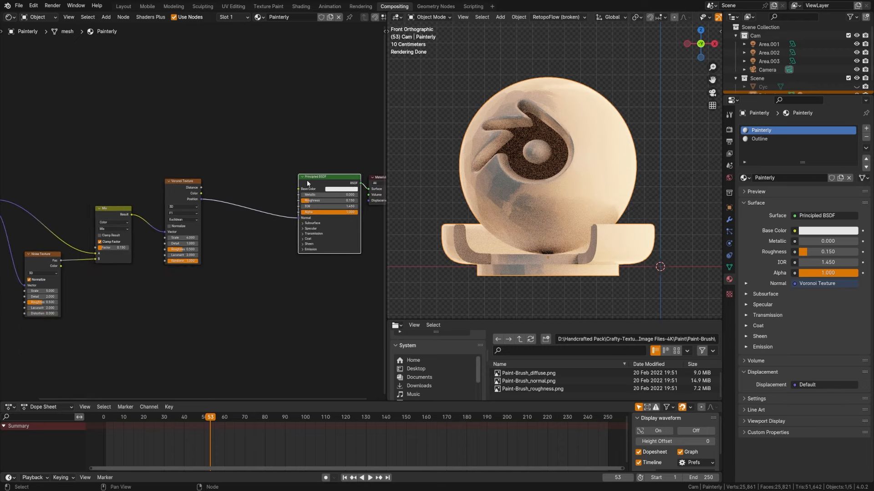
{"action": "left_click_drag", "start_coordinate": [307, 178], "coordinate": [276, 183]}
{"action": "middle_click_drag", "start_coordinate": [122, 276], "coordinate": [215, 255]}
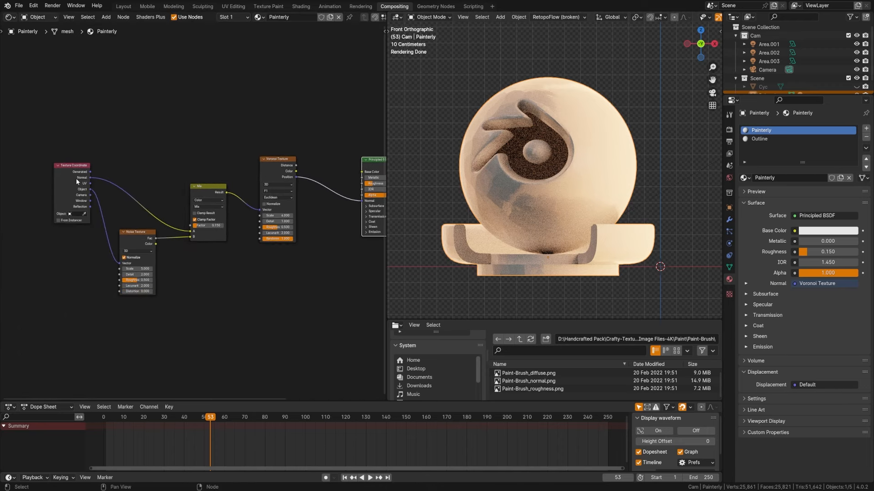
{"action": "left_click_drag", "start_coordinate": [76, 178], "coordinate": [57, 172]}
{"action": "left_click_drag", "start_coordinate": [136, 237], "coordinate": [130, 235]}
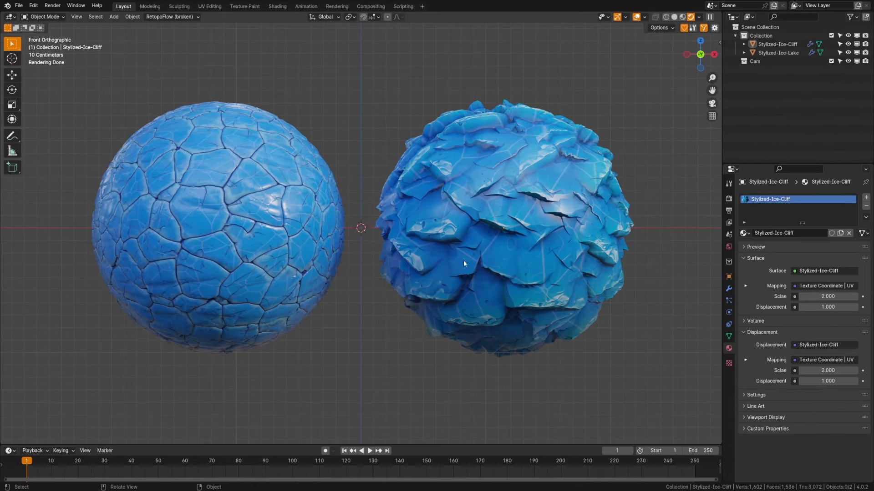
{"action": "left_click", "coordinate": [501, 286]}
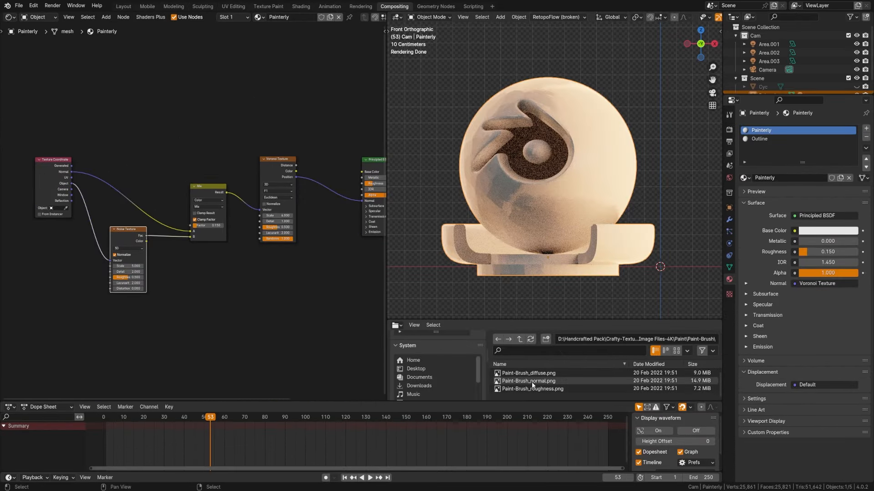
Bring Paint-Brush_normal.png into the node tree as an image texture and place it below the Noise Texture
{"action": "mouse_move", "coordinate": [533, 384]}
{"action": "left_mouse_down"}
{"action": "mouse_move", "coordinate": [552, 385]}
{"action": "mouse_move", "coordinate": [132, 327]}
{"action": "left_mouse_up"}
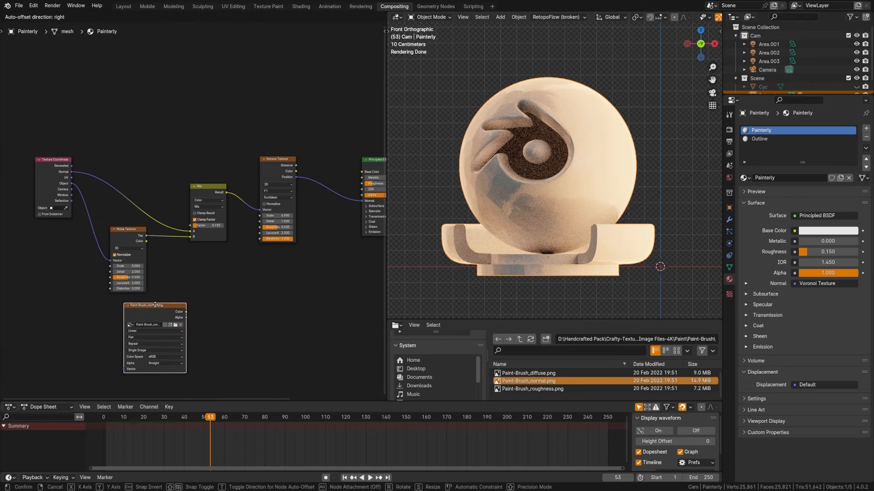
{"action": "left_click", "coordinate": [184, 301]}
{"action": "middle_click_drag", "start_coordinate": [73, 193], "coordinate": [80, 157]}
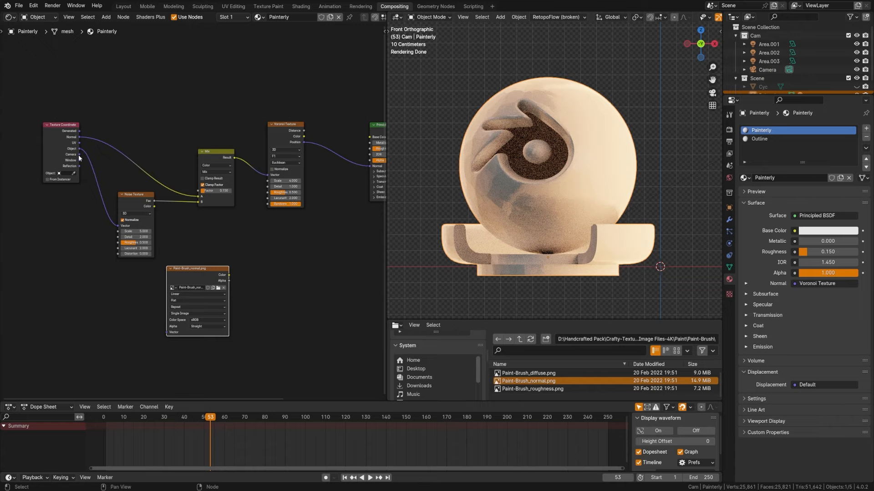
Connect the Texture Coordinate's Object output to the Paint-Brush_normal.png node's Vector and insert a reroute point on that link
{"action": "key", "text": "alt+a"}
{"action": "left_click_drag", "start_coordinate": [80, 148], "coordinate": [164, 329]}
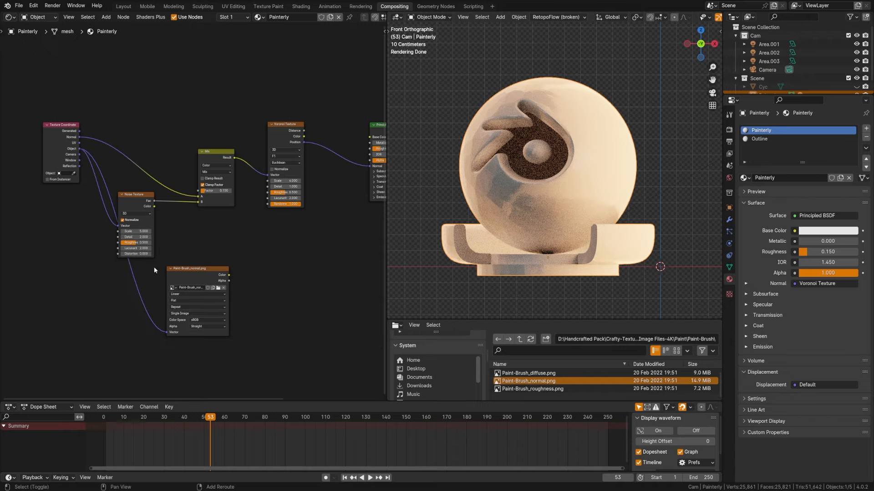
{"action": "right_click_drag", "start_coordinate": [153, 266], "coordinate": [109, 287], "text": "shift"}
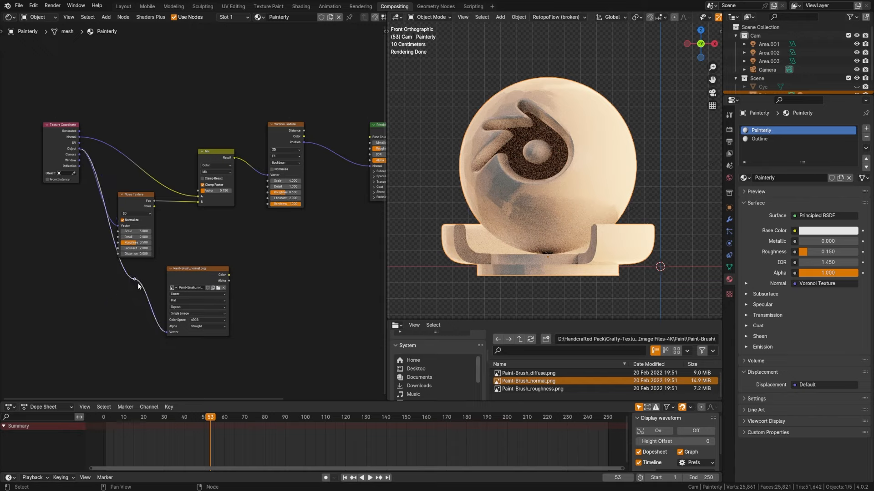
Move the reroute point directly below the Texture Coordinate node, level with the image texture's Vector input, to straighten the link
{"action": "key", "text": "g"}
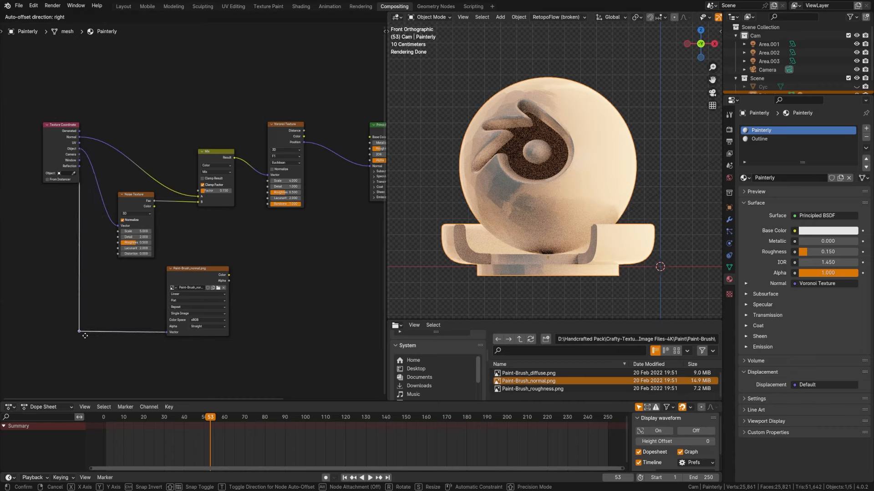
{"action": "left_click", "coordinate": [87, 337]}
{"action": "middle_click_drag", "start_coordinate": [142, 347], "coordinate": [169, 328]}
{"action": "scroll", "coordinate": [169, 328], "scroll_direction": "up", "scroll_amount": 2}
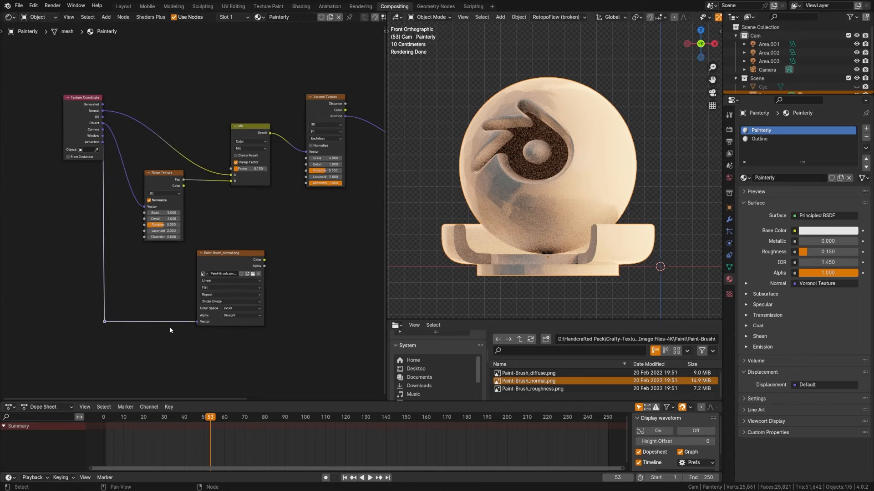
Insert a Mapping node on the link between the reroute point and the Paint-Brush_normal.png node, aligned with the link
{"action": "key", "text": "shift+a"}
{"action": "left_click", "coordinate": [161, 323]}
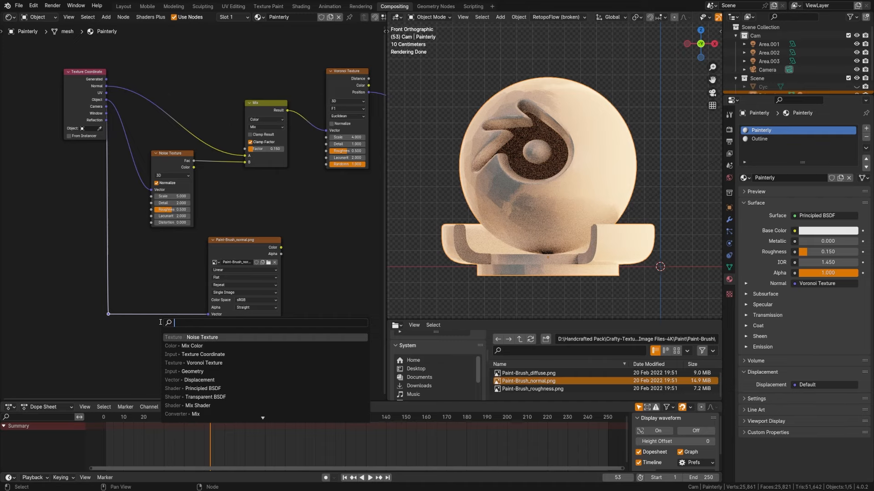
{"action": "type", "text": "mapping"}
{"action": "key", "text": "Return"}
{"action": "left_click", "coordinate": [148, 282]}
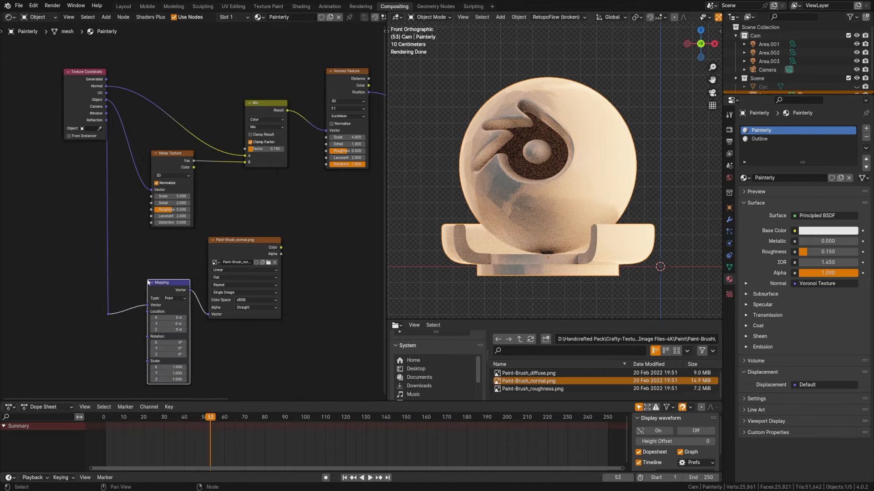
{"action": "key", "text": "g"}
{"action": "left_click", "coordinate": [203, 343]}
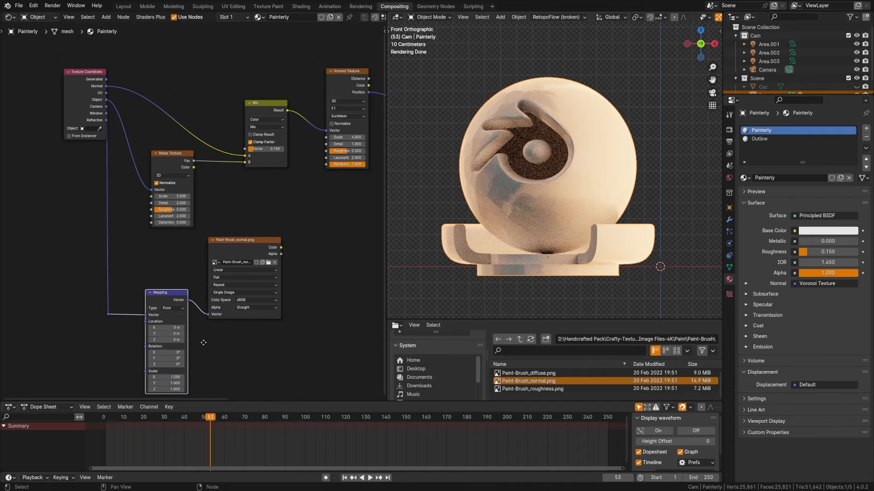
Preview the Paint-Brush_normal.png texture on the model and examine it in the viewport
{"action": "middle_click_drag", "start_coordinate": [203, 342], "coordinate": [188, 320]}
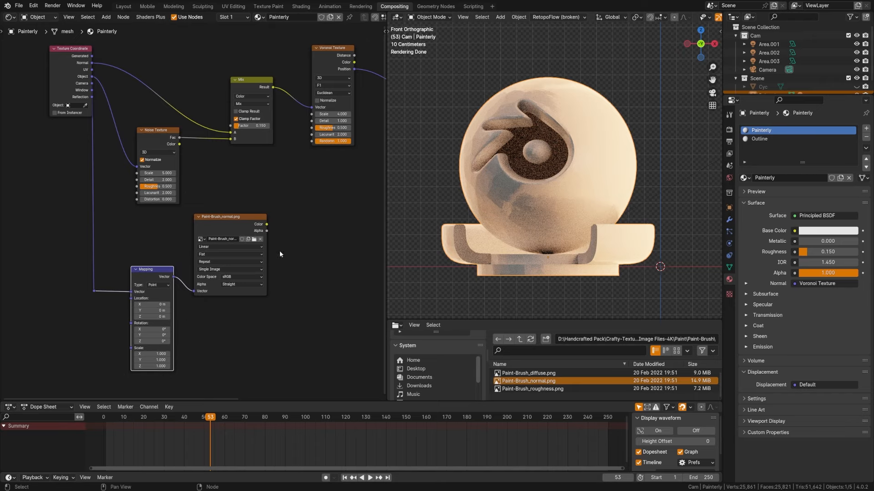
{"action": "left_click", "coordinate": [229, 223], "text": "ctrl+shift"}
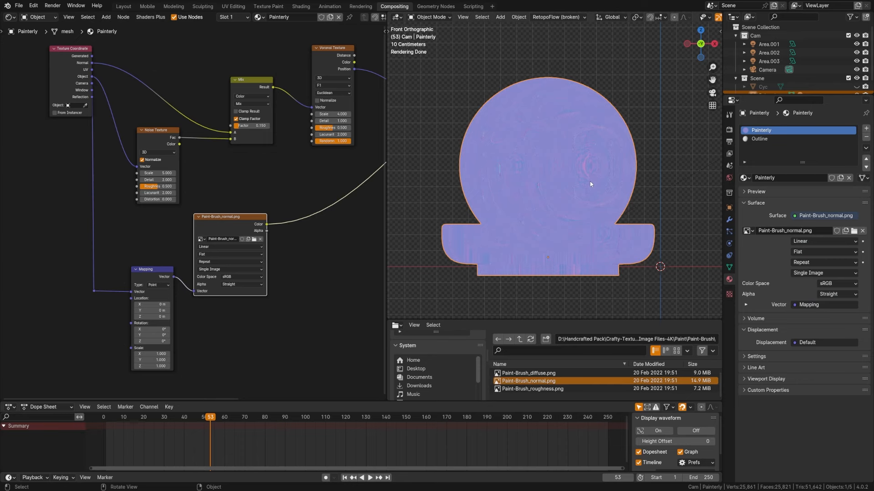
{"action": "scroll", "coordinate": [589, 181], "scroll_direction": "up", "scroll_amount": 5}
{"action": "scroll", "coordinate": [575, 234], "scroll_direction": "down", "scroll_amount": 4}
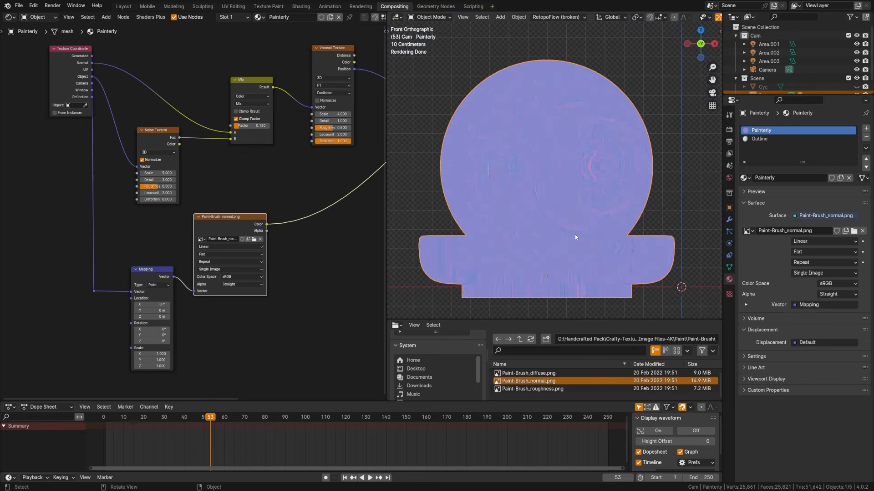
Add a Value node driving the Mapping node's Scale and place it just beside that input
{"action": "middle_click_drag", "start_coordinate": [121, 352], "coordinate": [167, 327]}
{"action": "left_click_drag", "start_coordinate": [177, 322], "coordinate": [131, 320]}
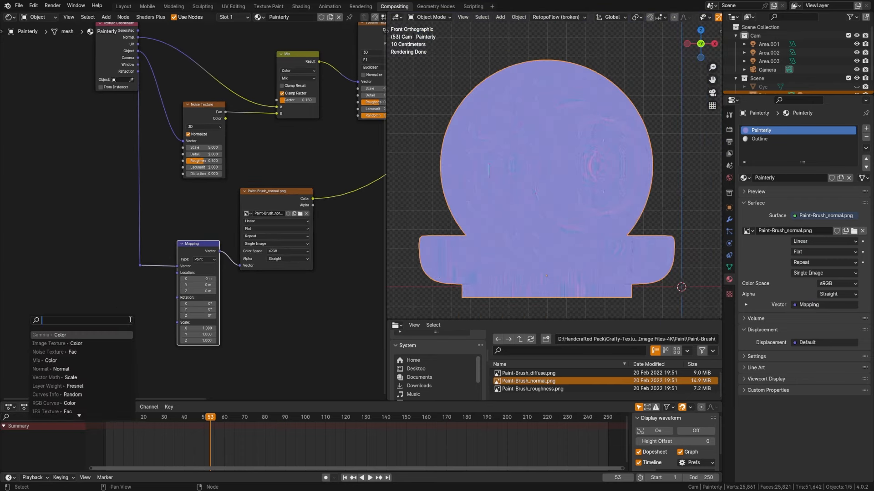
{"action": "type", "text": "value"}
{"action": "key", "text": "Return"}
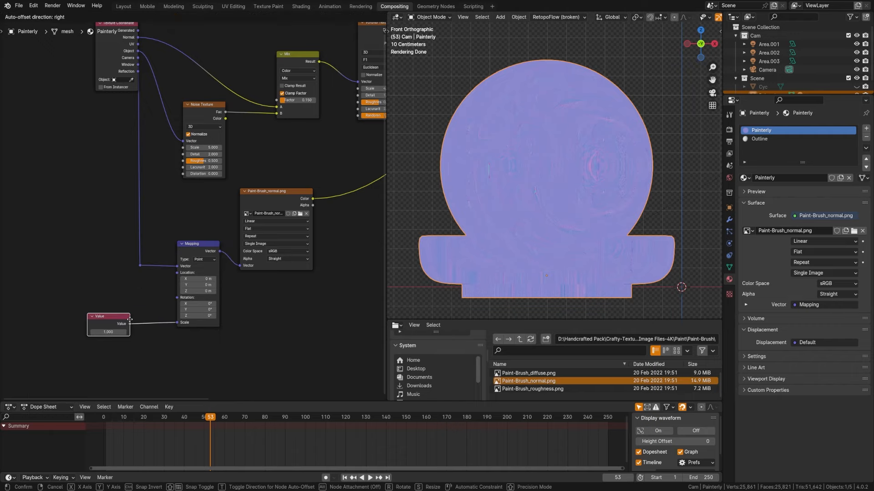
{"action": "left_click", "coordinate": [171, 315]}
Try a different amount in the Value node and set it to 1
{"action": "left_click_drag", "start_coordinate": [146, 330], "coordinate": [153, 330]}
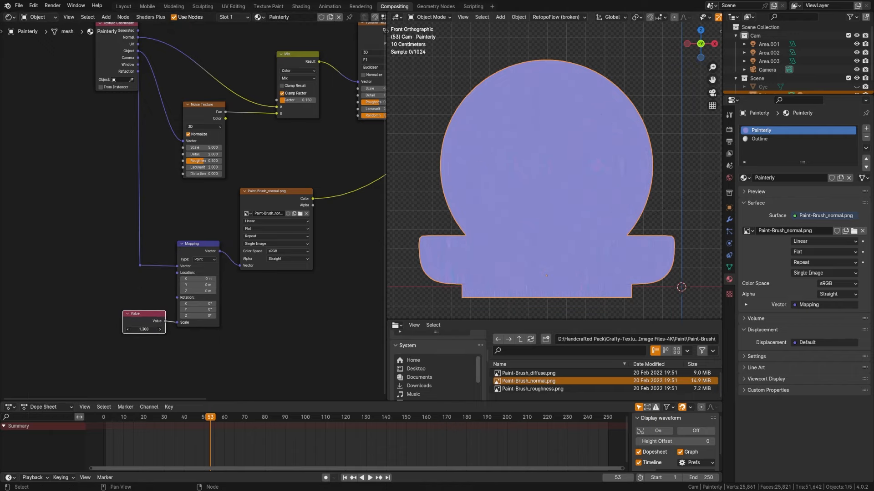
{"action": "left_click", "coordinate": [144, 329]}
{"action": "type", "text": "1.5"}
{"action": "key", "text": "Return"}
Move the Voronoi Texture closer to the Principled BSDF and preview its output on the model
{"action": "middle_click_drag", "start_coordinate": [288, 297], "coordinate": [218, 256]}
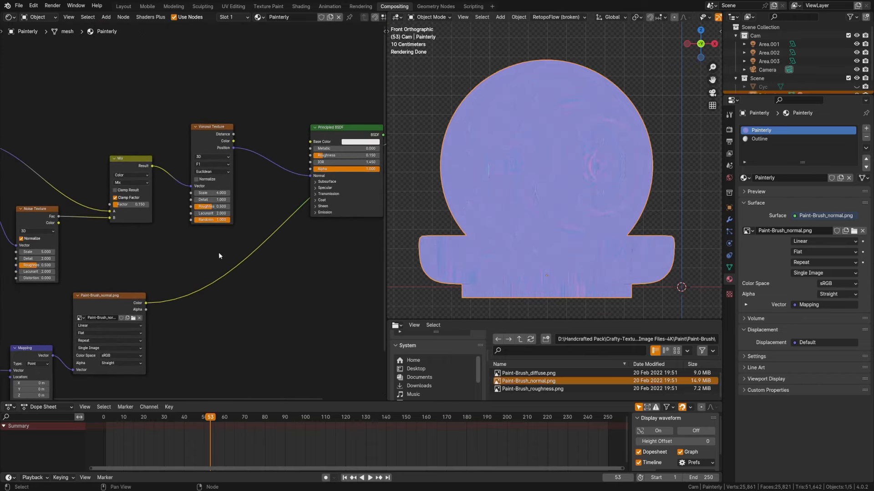
{"action": "left_click_drag", "start_coordinate": [209, 137], "coordinate": [232, 136]}
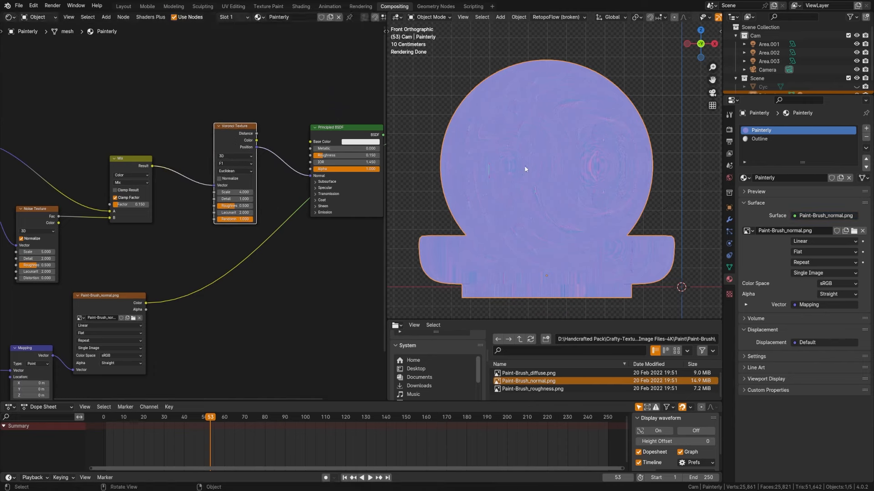
{"action": "left_click", "coordinate": [235, 136], "text": "ctrl+shift"}
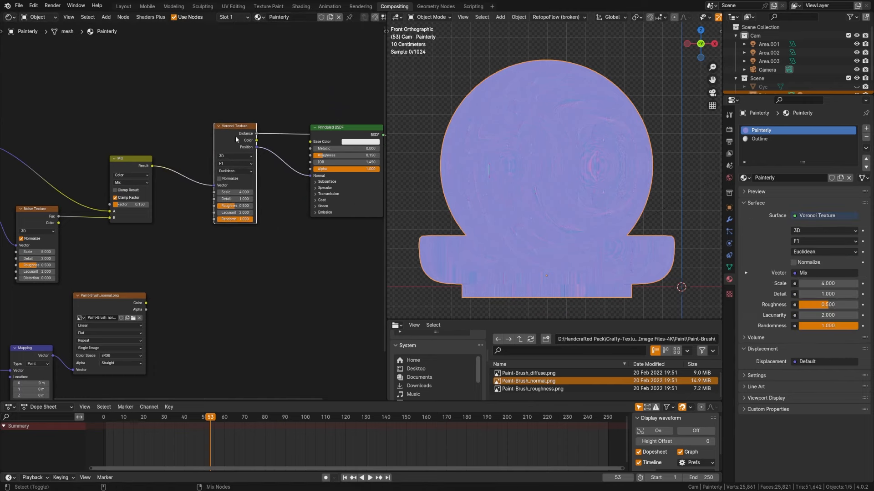
{"action": "middle_click_drag", "start_coordinate": [223, 280], "coordinate": [129, 277]}
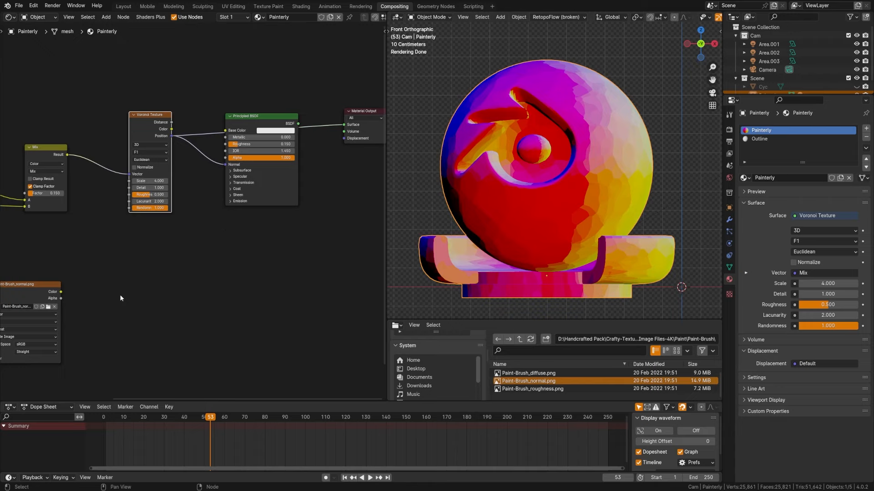
Duplicate the Mix node and insert the copy between the original Mix and the Voronoi Texture, spacing the nodes evenly
{"action": "middle_click_drag", "start_coordinate": [107, 274], "coordinate": [217, 258]}
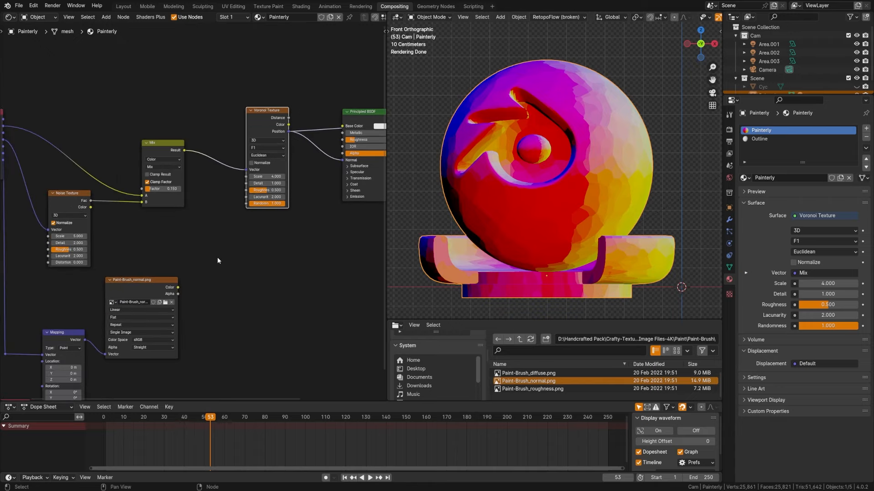
{"action": "left_click_drag", "start_coordinate": [167, 153], "coordinate": [143, 153]}
{"action": "key", "text": "shift+d"}
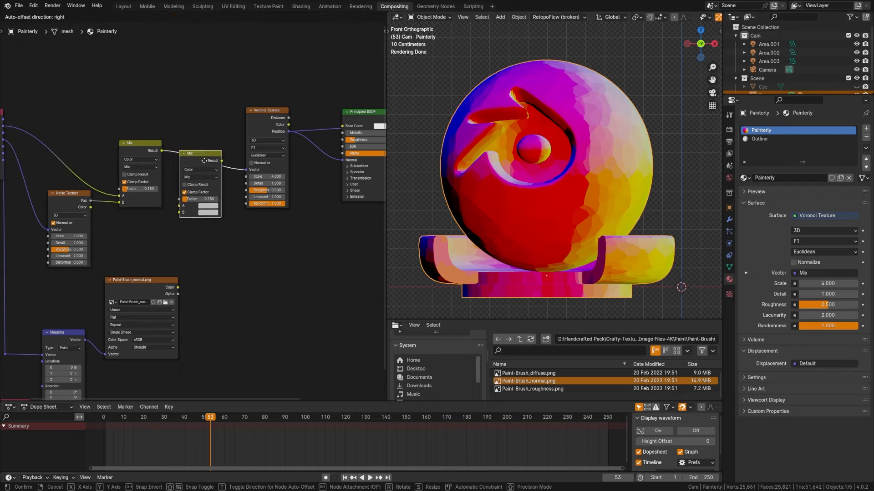
{"action": "left_click", "coordinate": [196, 185]}
{"action": "left_click_drag", "start_coordinate": [191, 180], "coordinate": [207, 149]}
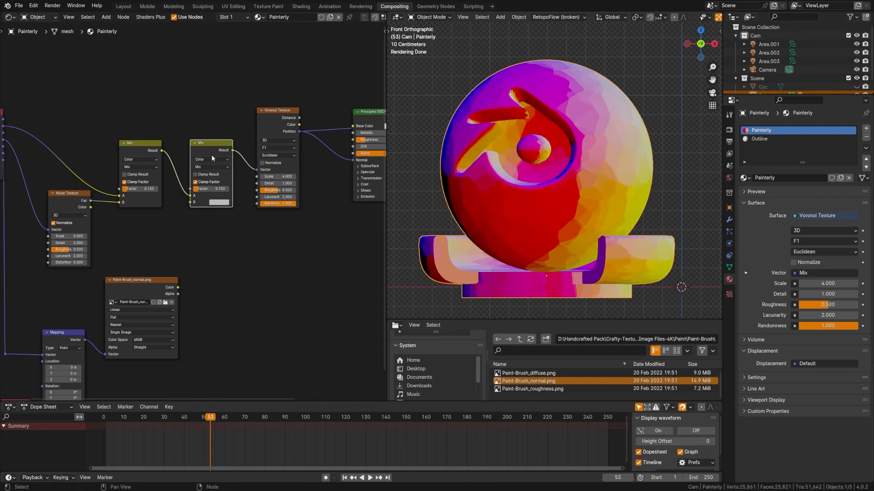
Preview the first Mix node on the model and set both Mix nodes' blending mode to Linear Light
{"action": "scroll", "coordinate": [196, 211], "scroll_direction": "up", "scroll_amount": 3}
{"action": "left_click", "coordinate": [94, 129]}
{"action": "left_click", "coordinate": [103, 100], "text": "ctrl+shift"}
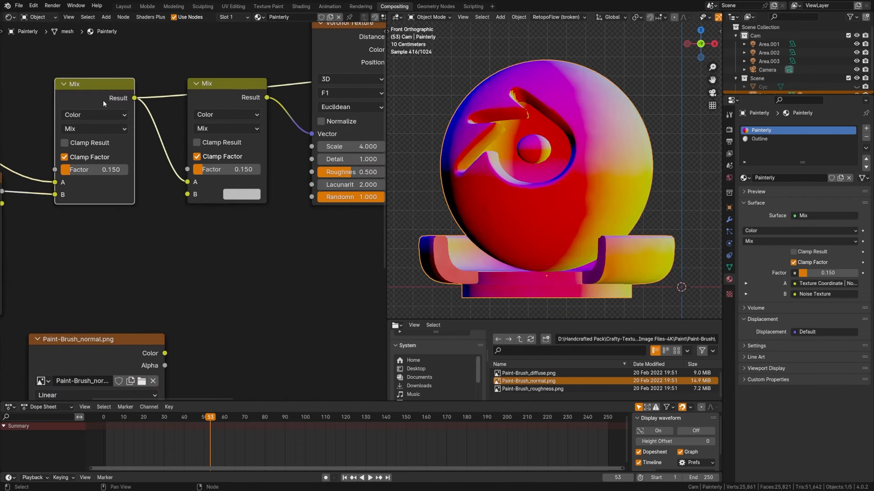
{"action": "left_click", "coordinate": [93, 129]}
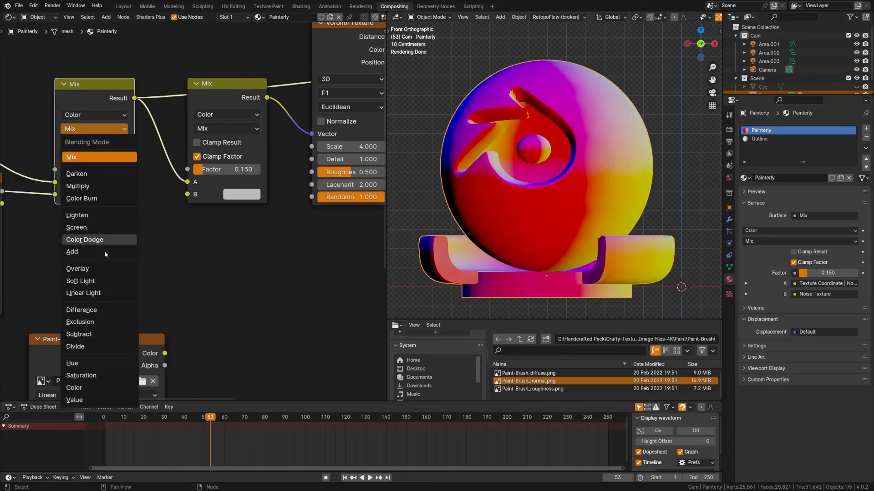
{"action": "left_click", "coordinate": [91, 293]}
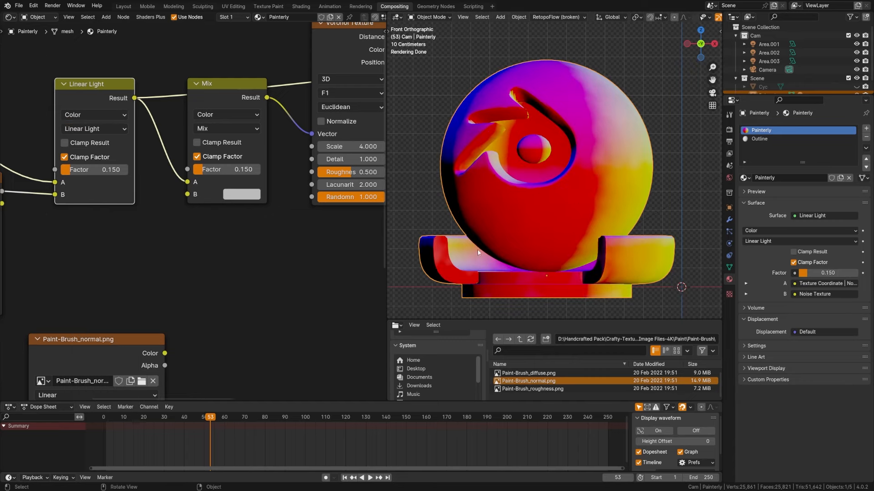
{"action": "left_click", "coordinate": [202, 129]}
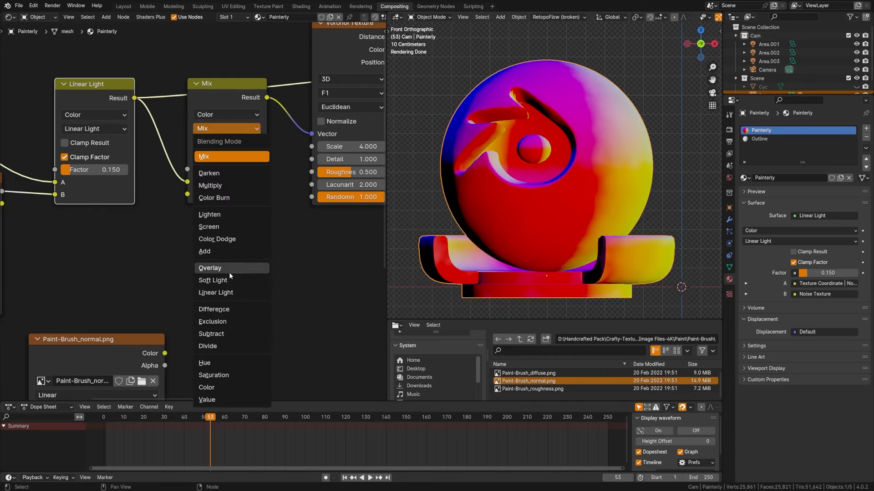
{"action": "left_click", "coordinate": [231, 293]}
Connect the Paint-Brush_normal.png node's Color output to the second Linear Light node's B input
{"action": "scroll", "coordinate": [177, 258], "scroll_direction": "down", "scroll_amount": 3}
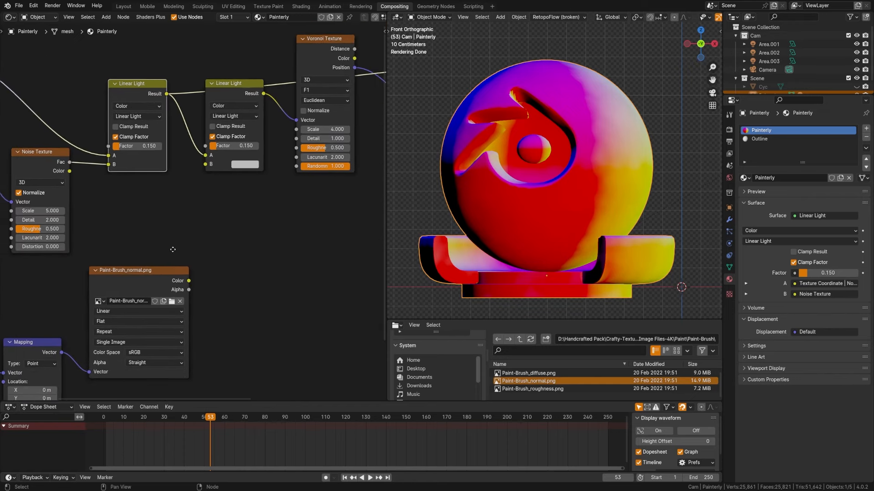
{"action": "left_click_drag", "start_coordinate": [195, 253], "coordinate": [211, 135]}
{"action": "scroll", "coordinate": [231, 166], "scroll_direction": "down", "scroll_amount": 6}
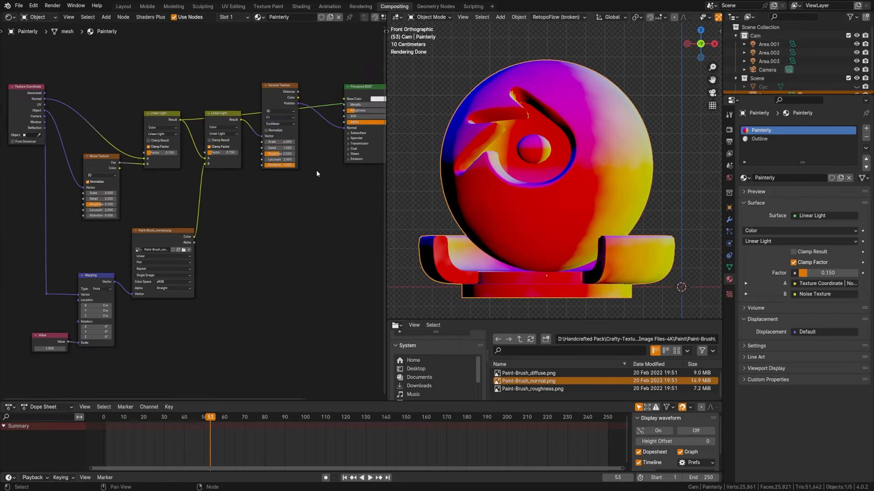
Preview the Voronoi Texture's Position output and examine the brushed cell edges up close on the sphere
{"action": "middle_click_drag", "start_coordinate": [316, 172], "coordinate": [199, 215]}
{"action": "left_click", "coordinate": [169, 136], "text": "ctrl+shift"}
{"action": "left_click", "coordinate": [170, 136], "text": "ctrl+shift"}
{"action": "left_click", "coordinate": [170, 136], "text": "ctrl+shift"}
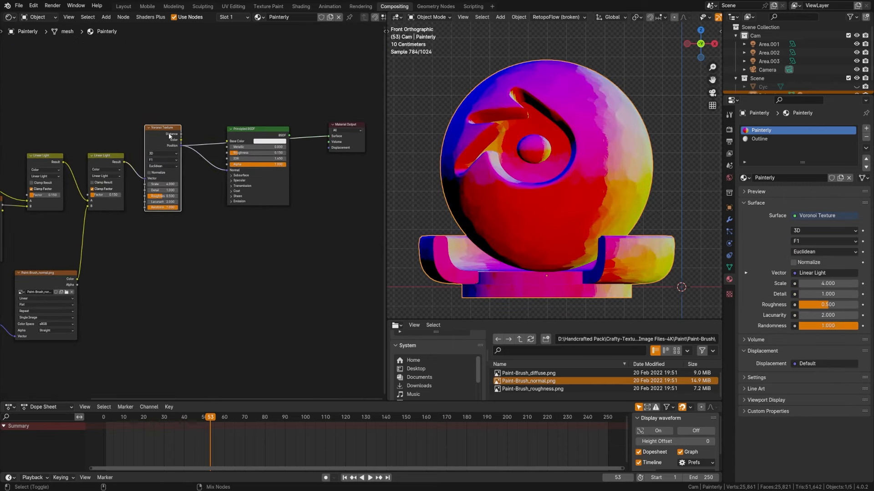
{"action": "scroll", "coordinate": [578, 206], "scroll_direction": "up", "scroll_amount": 6}
{"action": "middle_click_drag", "start_coordinate": [650, 230], "coordinate": [538, 201], "text": "shift"}
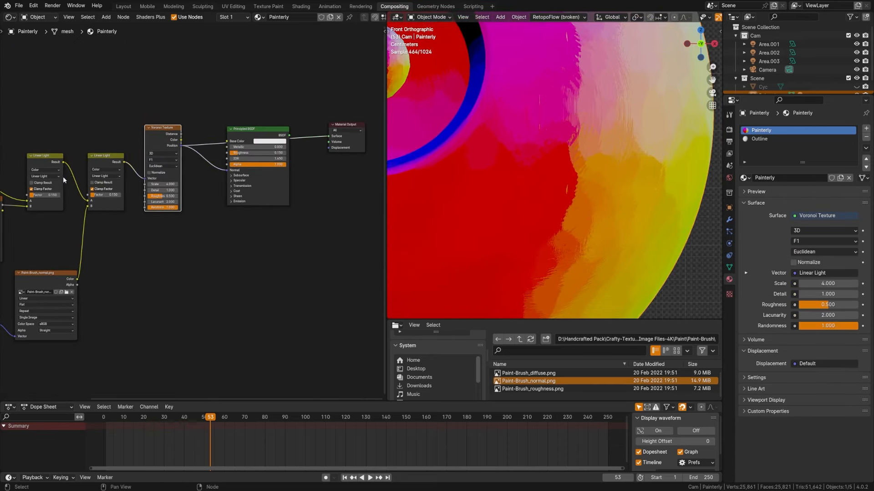
Try a slightly different Factor on the second Linear Light node and set it to 0.15
{"action": "scroll", "coordinate": [82, 184], "scroll_direction": "up", "scroll_amount": 4}
{"action": "mouse_move", "coordinate": [81, 189]}
{"action": "left_mouse_down"}
{"action": "mouse_move", "coordinate": [115, 189]}
{"action": "mouse_move", "coordinate": [79, 189]}
{"action": "left_mouse_up"}
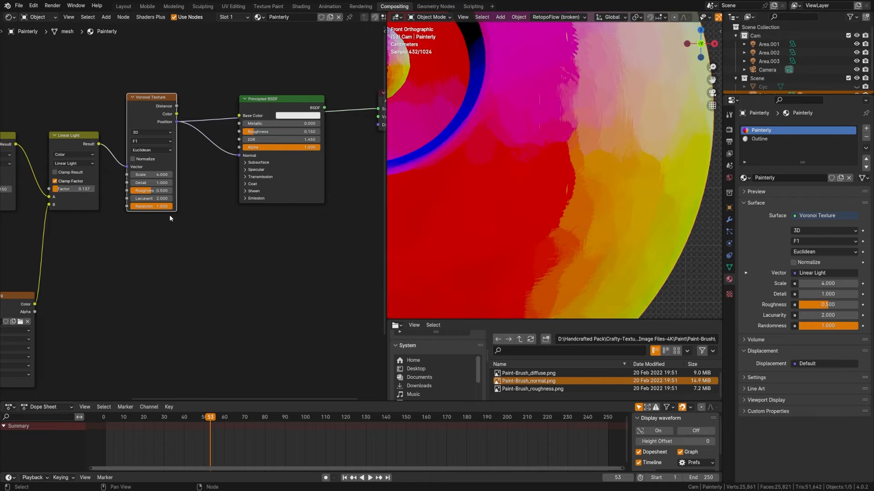
{"action": "left_click", "coordinate": [79, 189]}
{"action": "type", "text": ".15"}
{"action": "key", "text": "Return"}
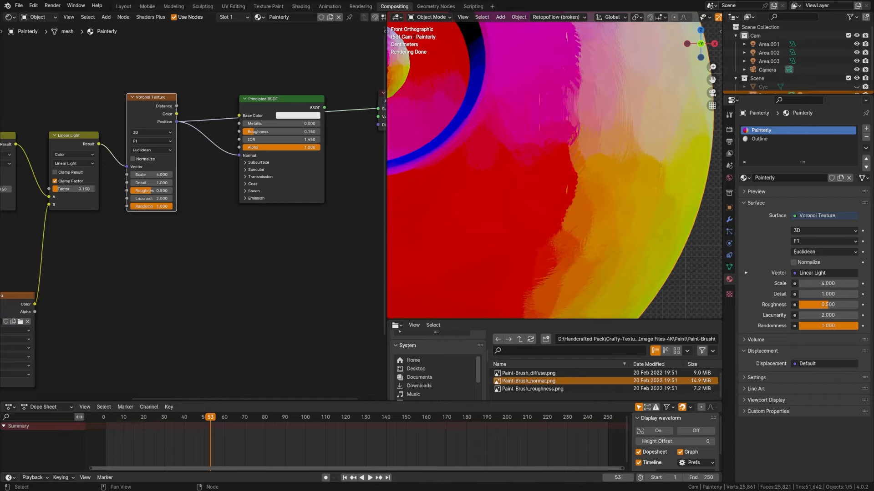
Restore the Principled BSDF as the material's surface and inspect the shading beneath the logo up close
{"action": "scroll", "coordinate": [193, 211], "scroll_direction": "down", "scroll_amount": 3}
{"action": "left_click", "coordinate": [266, 156], "text": "ctrl+shift"}
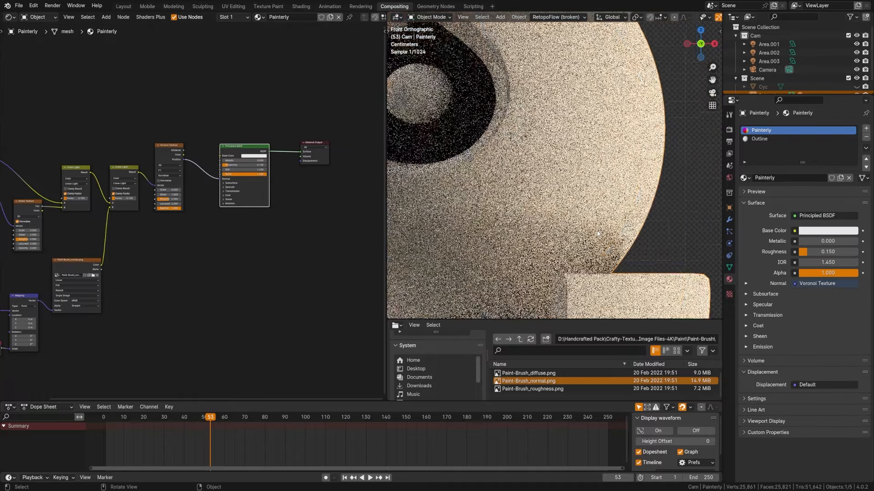
{"action": "scroll", "coordinate": [598, 234], "scroll_direction": "down", "scroll_amount": 2}
{"action": "middle_click_drag", "start_coordinate": [472, 203], "coordinate": [562, 197], "text": "shift"}
{"action": "scroll", "coordinate": [536, 204], "scroll_direction": "up", "scroll_amount": 3}
{"action": "middle_click_drag", "start_coordinate": [478, 232], "coordinate": [529, 208], "text": "shift"}
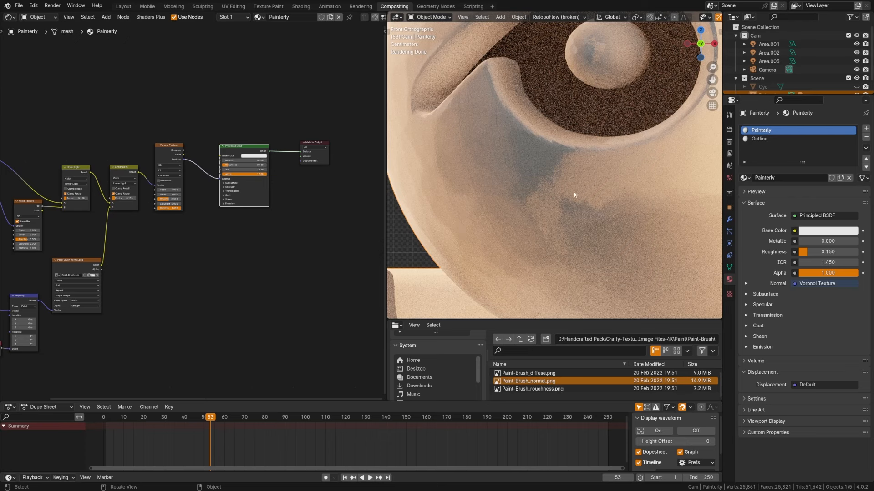
Set the Principled BSDF's Base Color to a light orange
{"action": "scroll", "coordinate": [226, 180], "scroll_direction": "up", "scroll_amount": 2}
{"action": "left_click", "coordinate": [277, 130]}
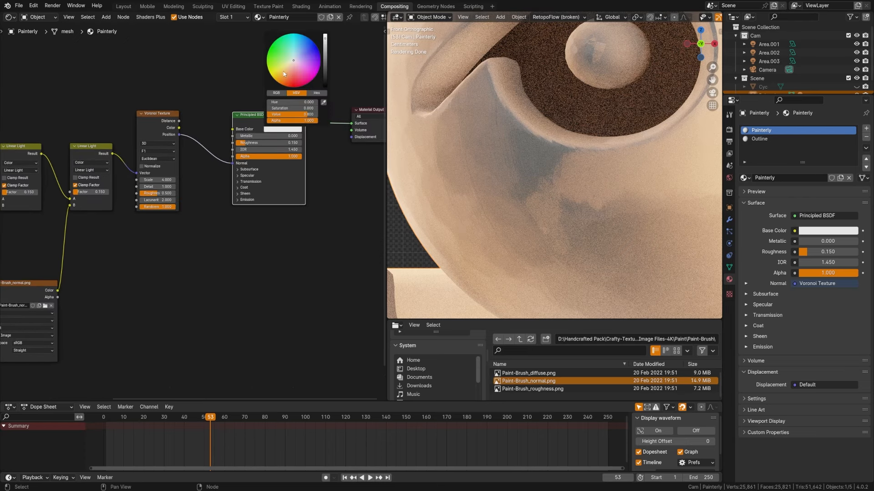
{"action": "left_click", "coordinate": [285, 77]}
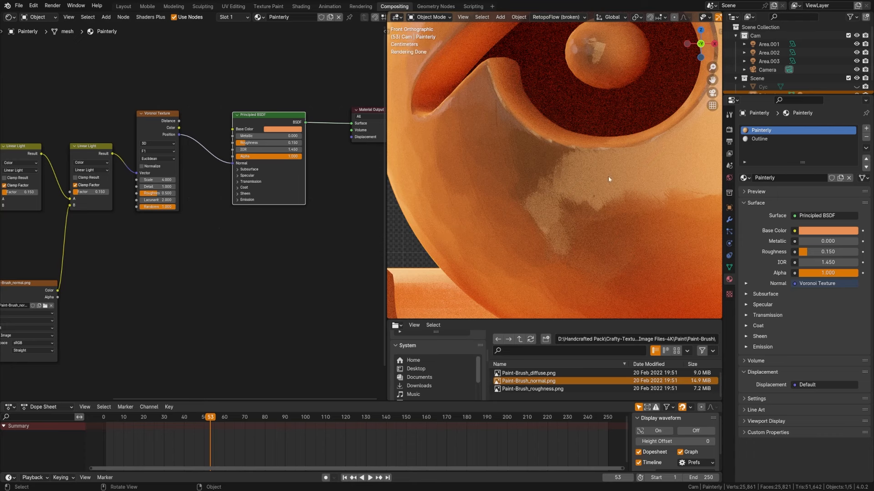
Move the Principled BSDF away from the Voronoi Texture to make room between the two nodes
{"action": "scroll", "coordinate": [245, 244], "scroll_direction": "down", "scroll_amount": 1}
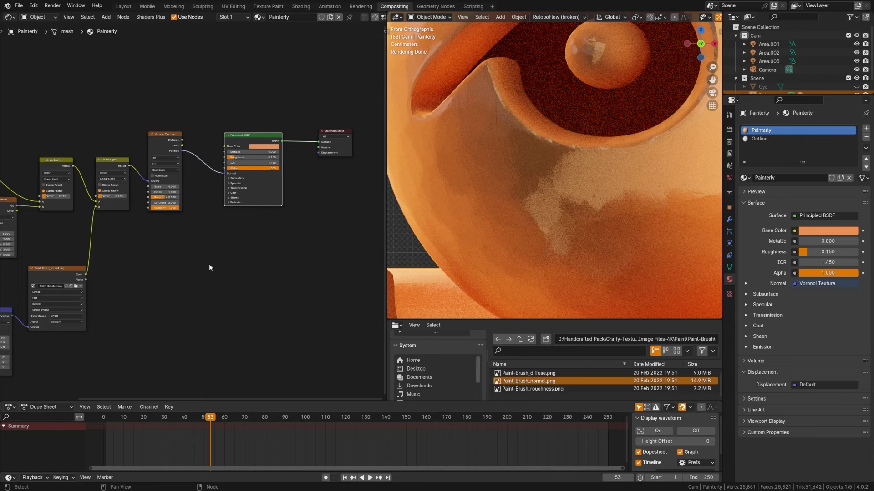
{"action": "scroll", "coordinate": [141, 263], "scroll_direction": "up", "scroll_amount": 2}
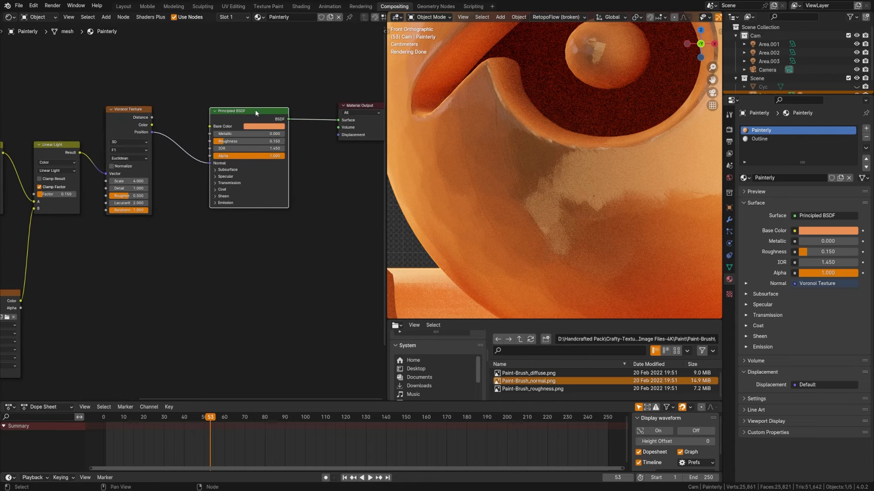
{"action": "left_click_drag", "start_coordinate": [255, 113], "coordinate": [283, 111]}
{"action": "middle_click_drag", "start_coordinate": [64, 286], "coordinate": [104, 252]}
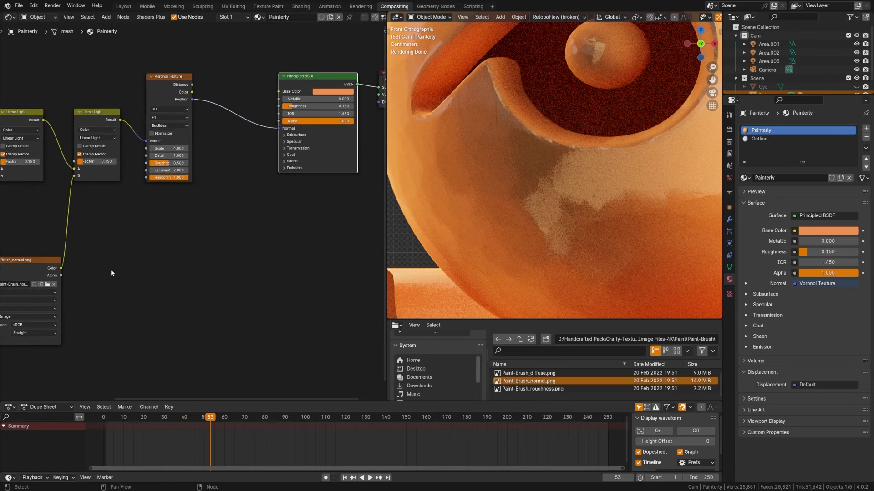
Add a Normal Map node fed by the Color output of the Paint-Brush_normal.png texture, placing it beside the image node
{"action": "left_click_drag", "start_coordinate": [60, 268], "coordinate": [130, 270]}
{"action": "type", "text": "nor"}
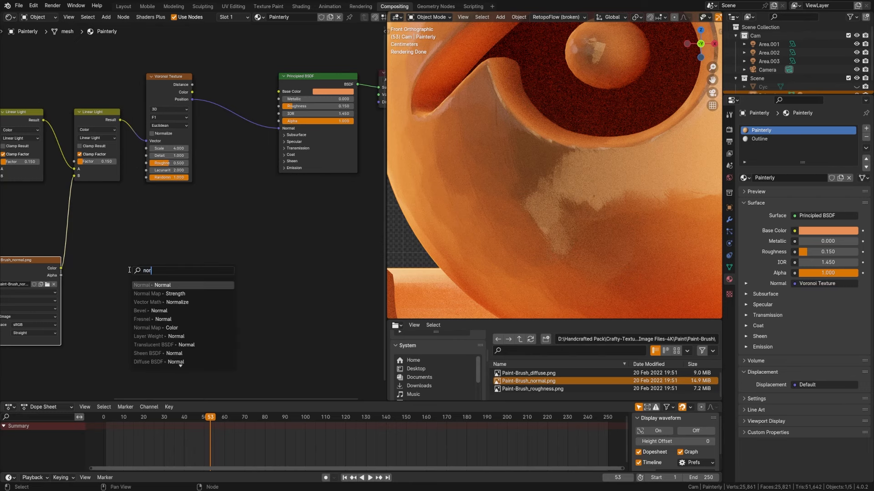
{"action": "type", "text": "mal map"}
{"action": "key", "text": "Down"}
{"action": "key", "text": "Return"}
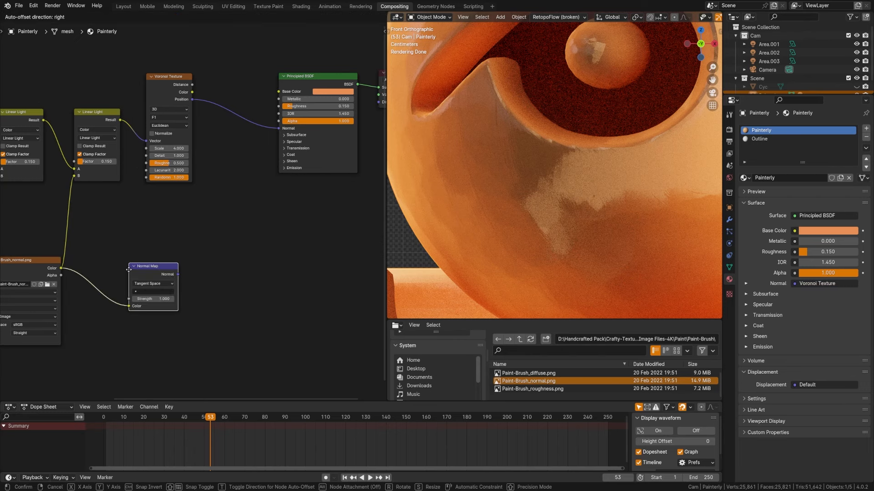
{"action": "left_click", "coordinate": [140, 259]}
Connect the Normal Map's Normal output to the Principled BSDF's Normal input in place of the Voronoi position
{"action": "scroll", "coordinate": [116, 286], "scroll_direction": "up", "scroll_amount": 4}
{"action": "middle_click_drag", "start_coordinate": [116, 287], "coordinate": [154, 267]}
{"action": "middle_click_drag", "start_coordinate": [294, 245], "coordinate": [153, 303]}
{"action": "left_click_drag", "start_coordinate": [156, 301], "coordinate": [278, 118]}
{"action": "scroll", "coordinate": [580, 240], "scroll_direction": "down", "scroll_amount": 2}
{"action": "middle_click_drag", "start_coordinate": [579, 240], "coordinate": [566, 277], "text": "shift"}
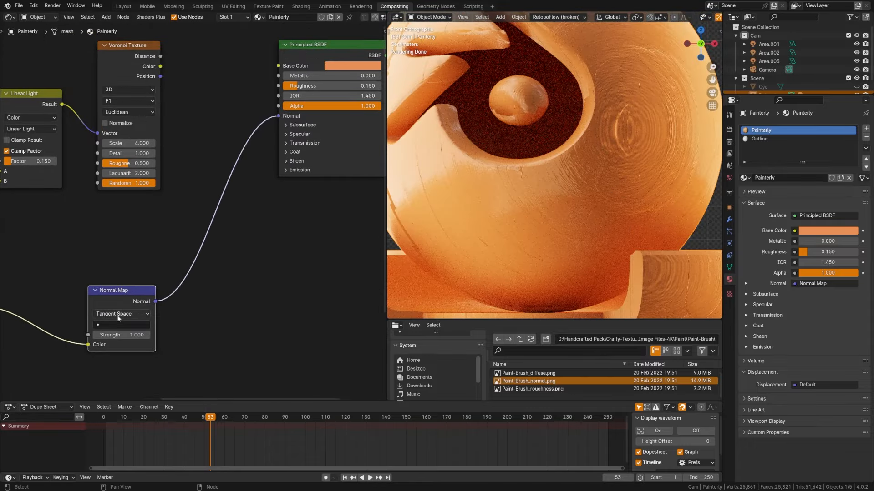
Set the Paint-Brush_normal.png texture's Color Space to Non-Color
{"action": "middle_click_drag", "start_coordinate": [117, 317], "coordinate": [311, 231]}
{"action": "middle_click_drag", "start_coordinate": [165, 286], "coordinate": [175, 268]}
{"action": "mouse_move", "coordinate": [136, 195]}
{"action": "left_mouse_down"}
{"action": "mouse_move", "coordinate": [149, 184]}
{"action": "mouse_move", "coordinate": [139, 194]}
{"action": "left_mouse_up"}
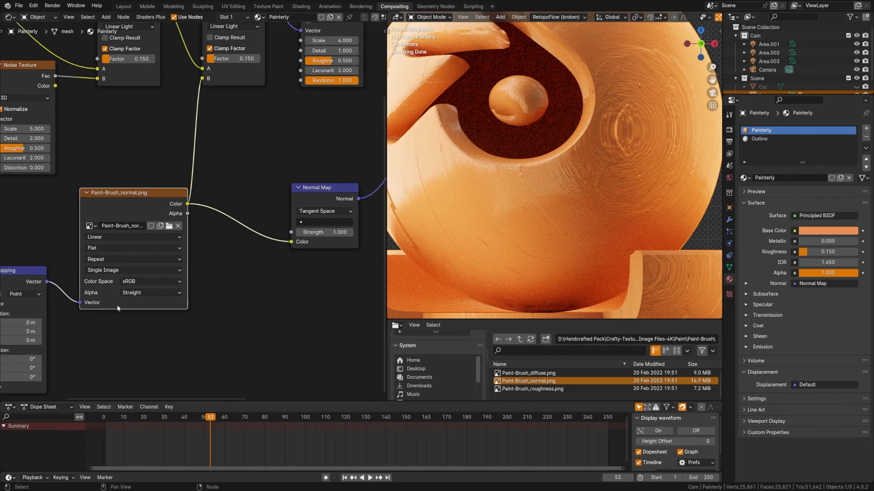
{"action": "left_click", "coordinate": [141, 282]}
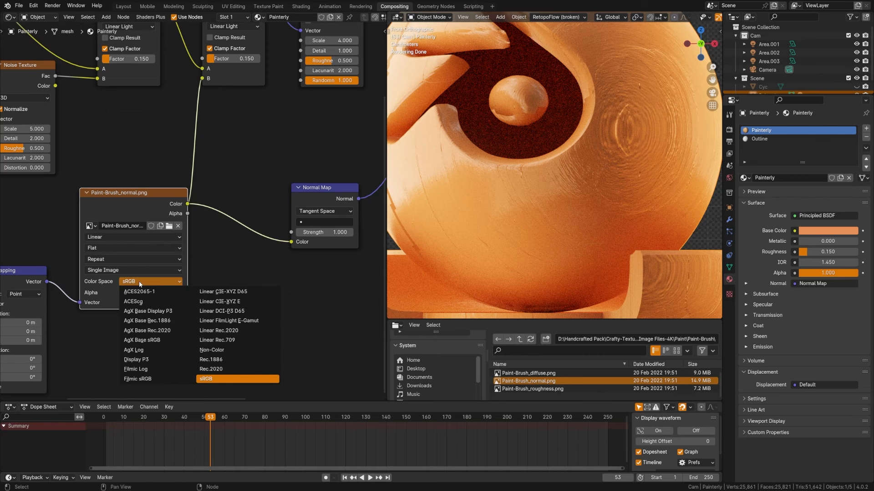
{"action": "left_click", "coordinate": [230, 351]}
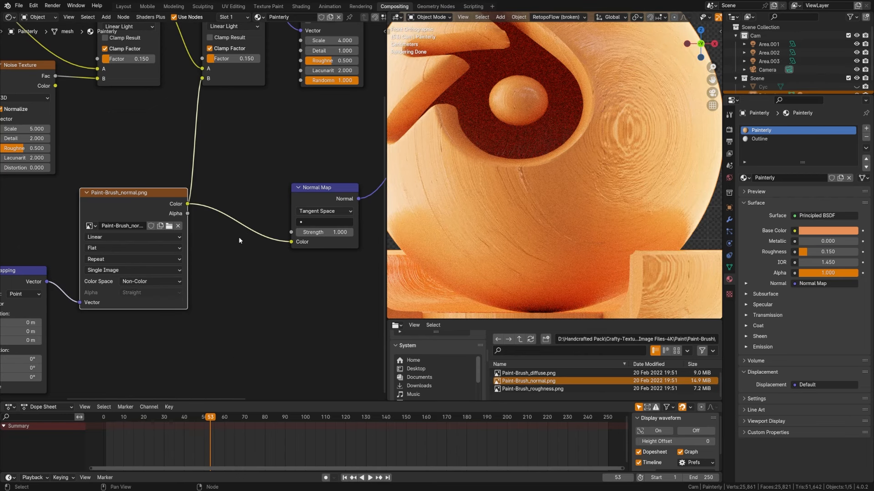
Set the Paint-Brush_normal.png texture's projection to Box with a Blend of 1
{"action": "scroll", "coordinate": [239, 237], "scroll_direction": "down", "scroll_amount": 2}
{"action": "middle_click_drag", "start_coordinate": [238, 238], "coordinate": [267, 238]}
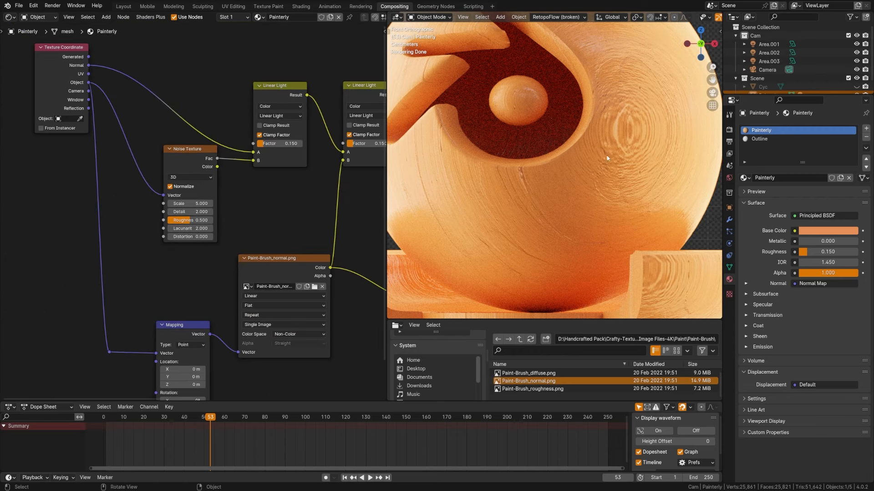
{"action": "scroll", "coordinate": [668, 161], "scroll_direction": "down", "scroll_amount": 2}
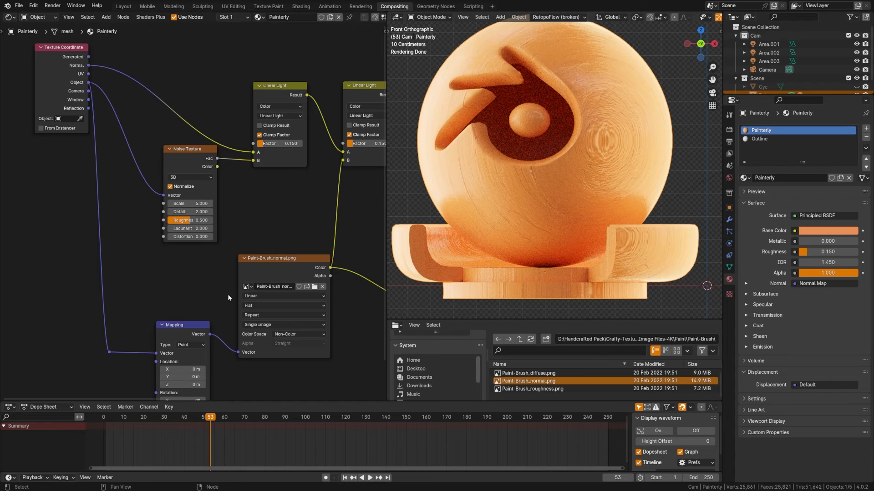
{"action": "scroll", "coordinate": [228, 294], "scroll_direction": "up", "scroll_amount": 3}
{"action": "left_click", "coordinate": [193, 277]}
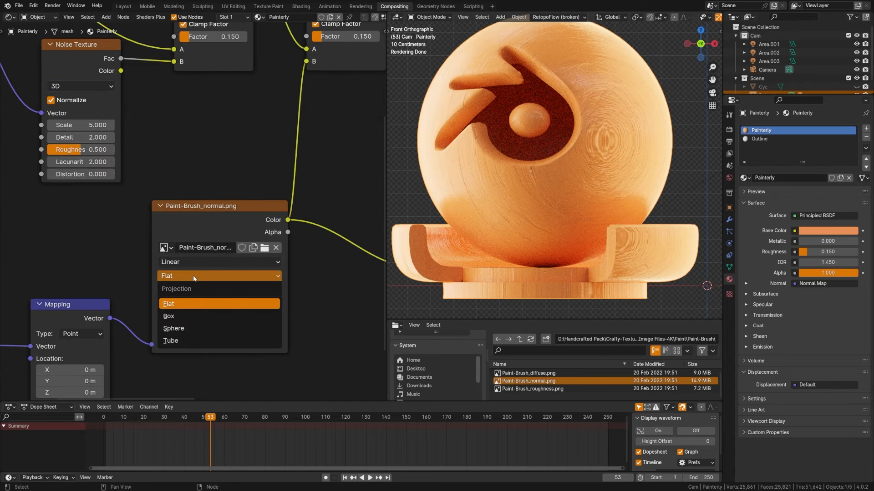
{"action": "left_click", "coordinate": [198, 316]}
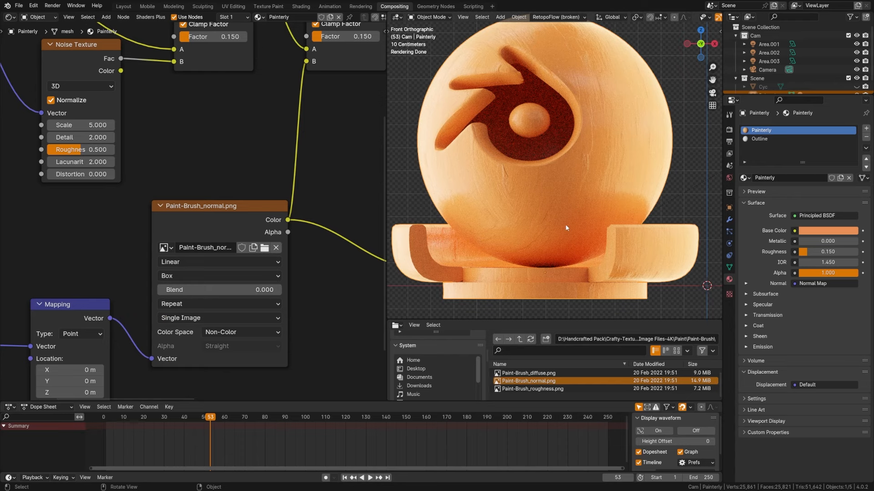
{"action": "left_click_drag", "start_coordinate": [182, 290], "coordinate": [550, 222]}
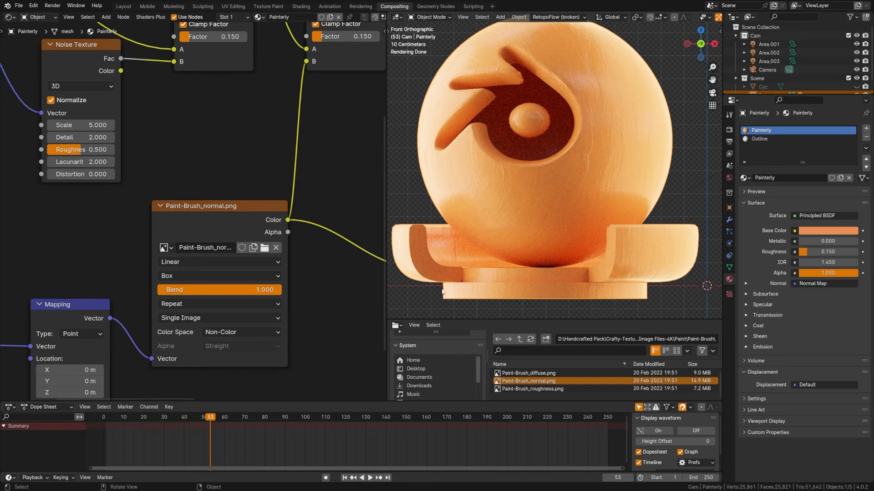
Set the Normal Map node's Strength to 5
{"action": "middle_click_drag", "start_coordinate": [317, 282], "coordinate": [151, 250]}
{"action": "middle_click_drag", "start_coordinate": [208, 260], "coordinate": [156, 269]}
{"action": "left_click_drag", "start_coordinate": [249, 181], "coordinate": [241, 188]}
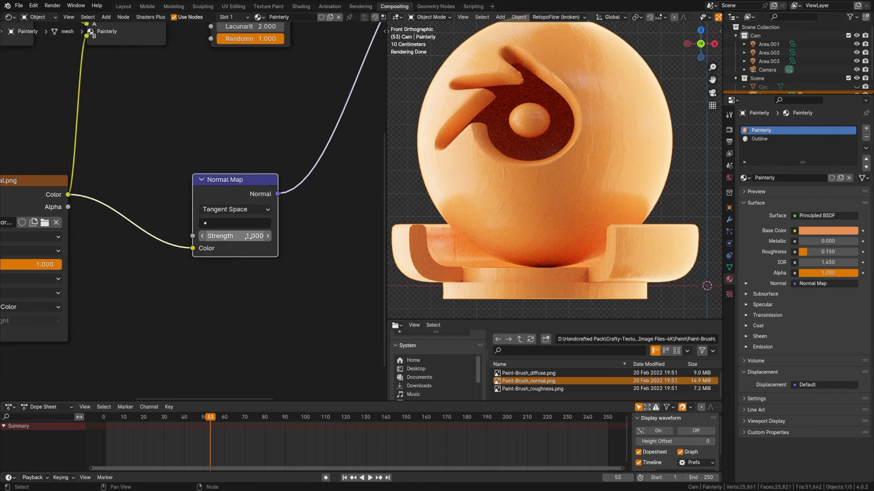
{"action": "left_click", "coordinate": [241, 236]}
{"action": "type", "text": "5"}
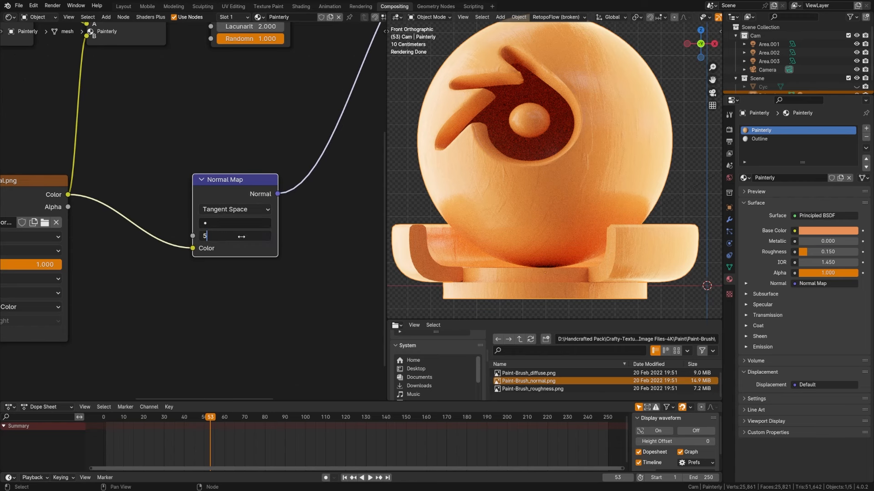
{"action": "key", "text": "Return"}
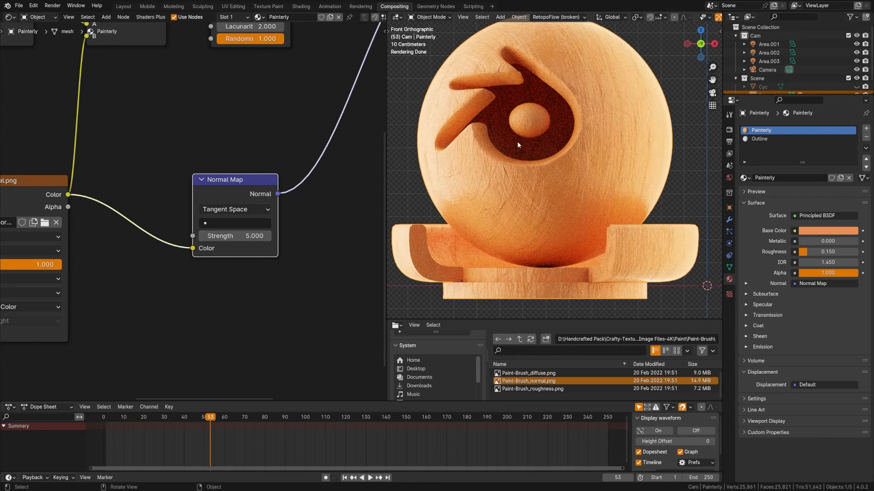
Duplicate the second Linear Light node and insert the copy between the Normal Map and the Principled BSDF
{"action": "scroll", "coordinate": [252, 237], "scroll_direction": "down", "scroll_amount": 5}
{"action": "middle_click_drag", "start_coordinate": [304, 135], "coordinate": [242, 256]}
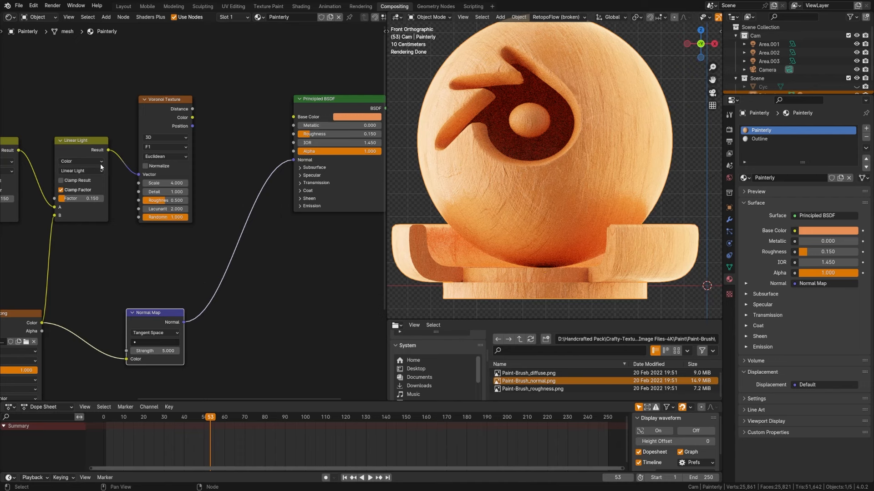
{"action": "left_click", "coordinate": [84, 149]}
{"action": "key", "text": "shift+d"}
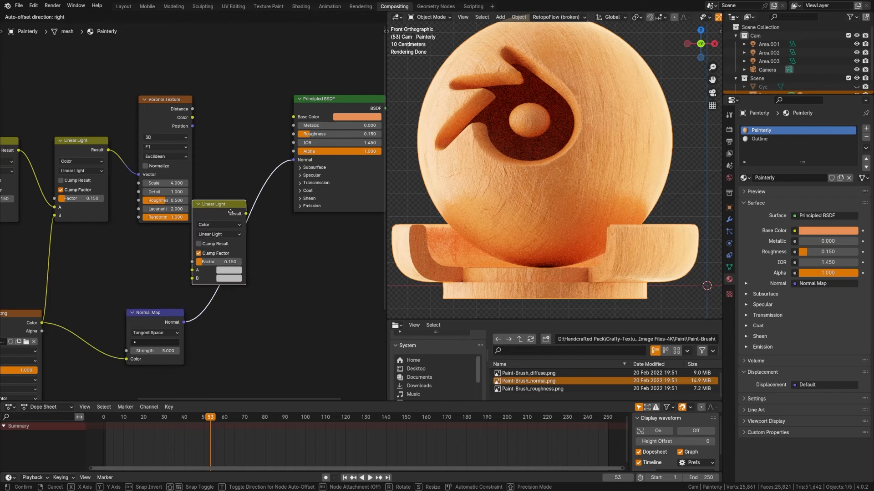
{"action": "left_click", "coordinate": [258, 203]}
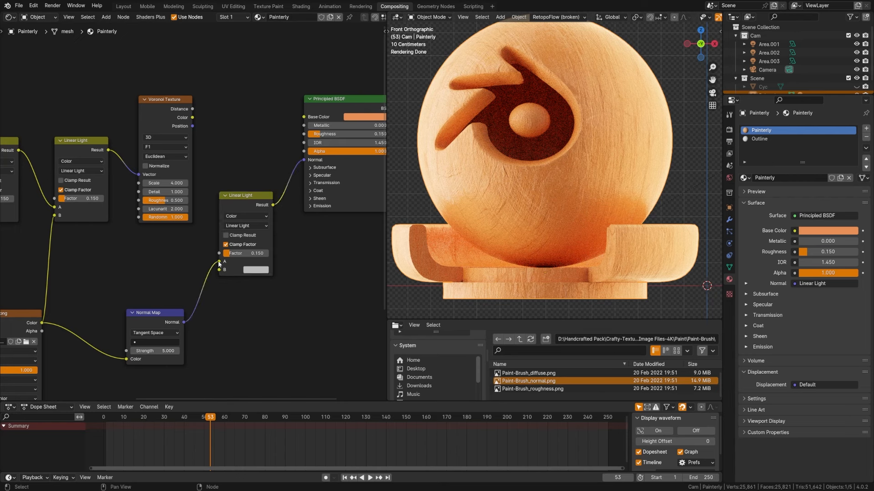
Move the Normal Map link to the duplicated node's B input and set the node's blending mode to Mix
{"action": "left_click_drag", "start_coordinate": [218, 262], "coordinate": [218, 269]}
{"action": "left_click_drag", "start_coordinate": [245, 204], "coordinate": [244, 185]}
{"action": "left_click", "coordinate": [251, 208]}
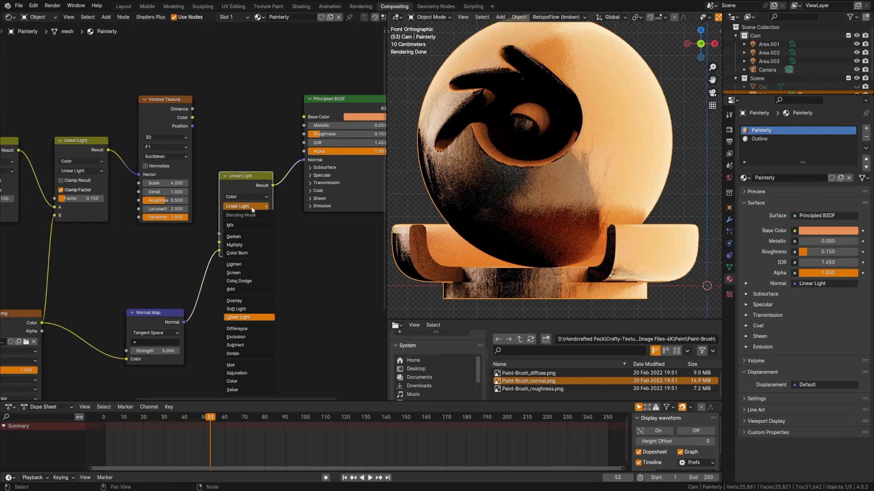
{"action": "left_click", "coordinate": [247, 225]}
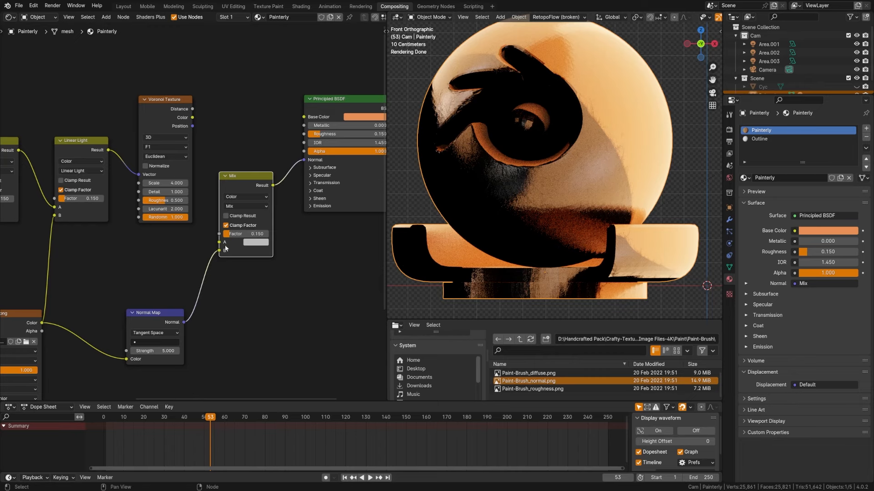
{"action": "middle_click_drag", "start_coordinate": [272, 232], "coordinate": [253, 255]}
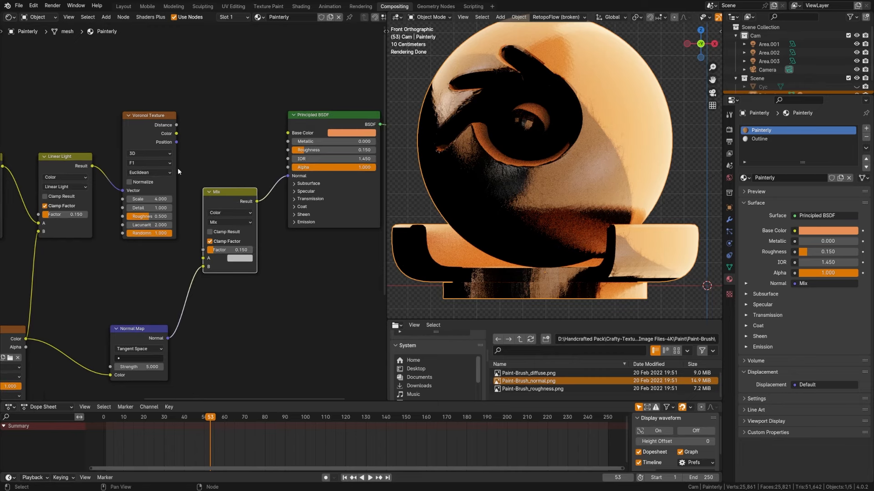
Connect the Voronoi Texture's Position output to the Mix node's A input and set the Mix Factor to 0.5
{"action": "left_click_drag", "start_coordinate": [176, 142], "coordinate": [203, 258]}
{"action": "left_click", "coordinate": [229, 250]}
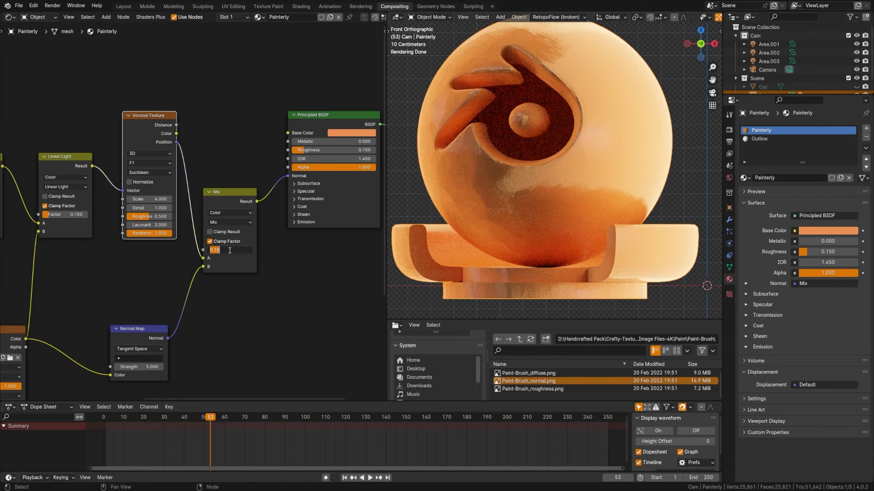
{"action": "type", "text": "0.5"}
{"action": "key", "text": "Return"}
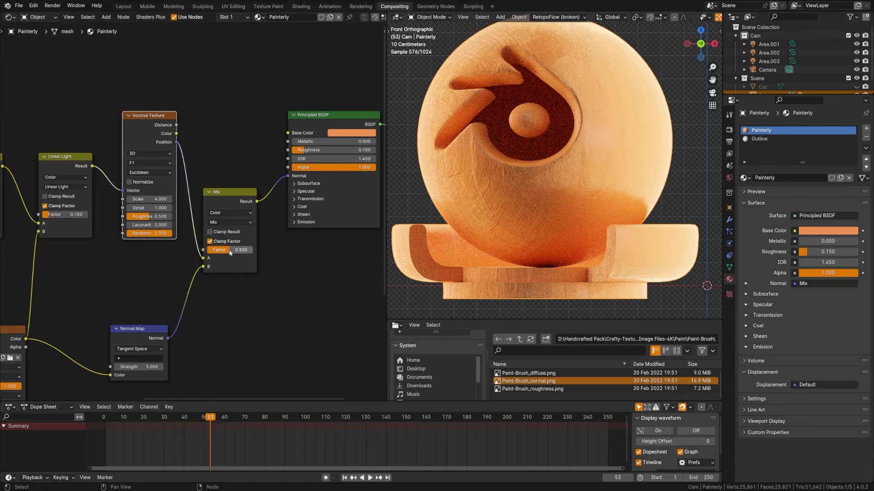
Try a lower Factor on the Mix node while viewing the surface up close, and set it to 0.3
{"action": "scroll", "coordinate": [588, 216], "scroll_direction": "up", "scroll_amount": 3}
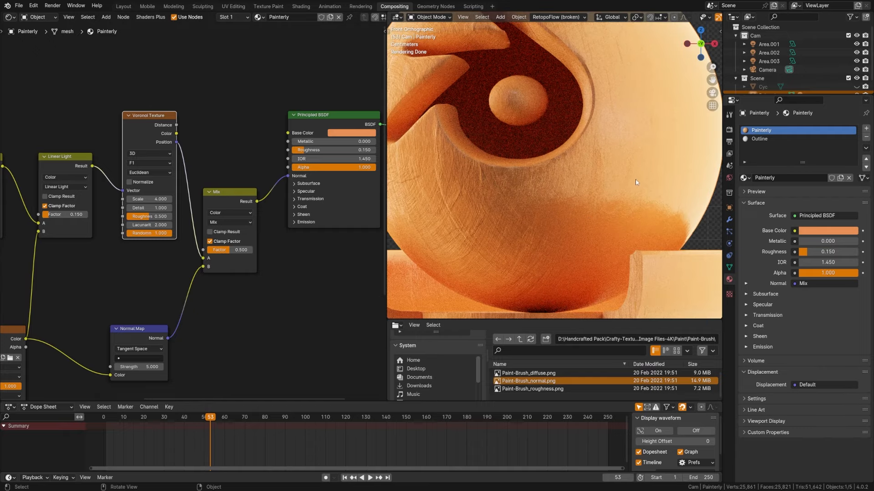
{"action": "left_click_drag", "start_coordinate": [240, 249], "coordinate": [230, 249]}
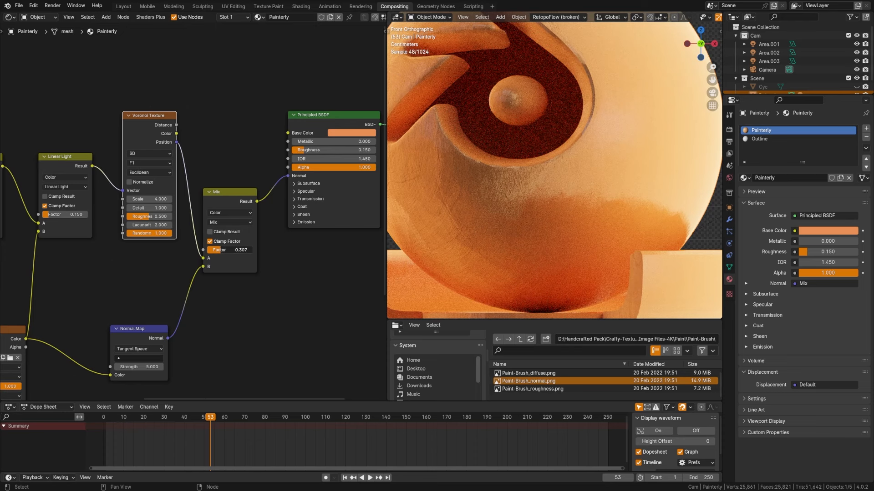
{"action": "left_click", "coordinate": [222, 250]}
{"action": "type", "text": ".3"}
{"action": "key", "text": "Return"}
Add the Paint-Brush_diffuse.png file as an image texture node above the Voronoi Texture
{"action": "scroll", "coordinate": [525, 173], "scroll_direction": "down", "scroll_amount": 3}
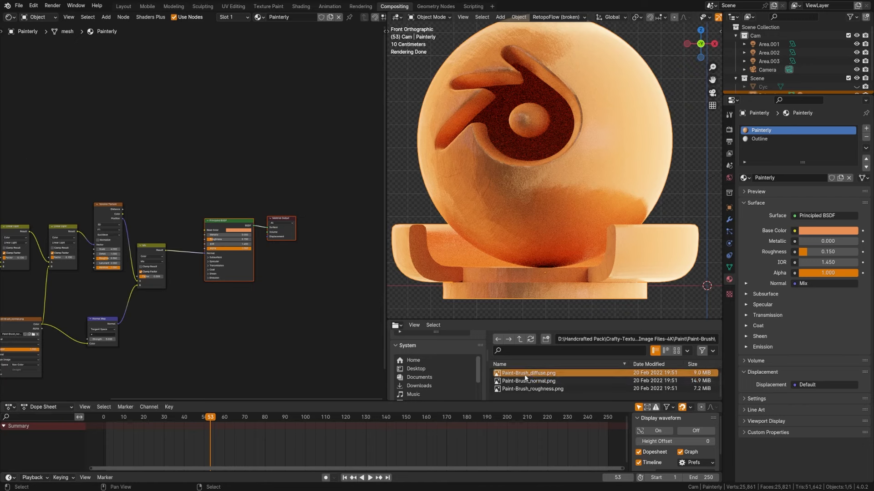
{"action": "left_click_drag", "start_coordinate": [523, 373], "coordinate": [100, 154]}
{"action": "scroll", "coordinate": [103, 195], "scroll_direction": "up", "scroll_amount": 3}
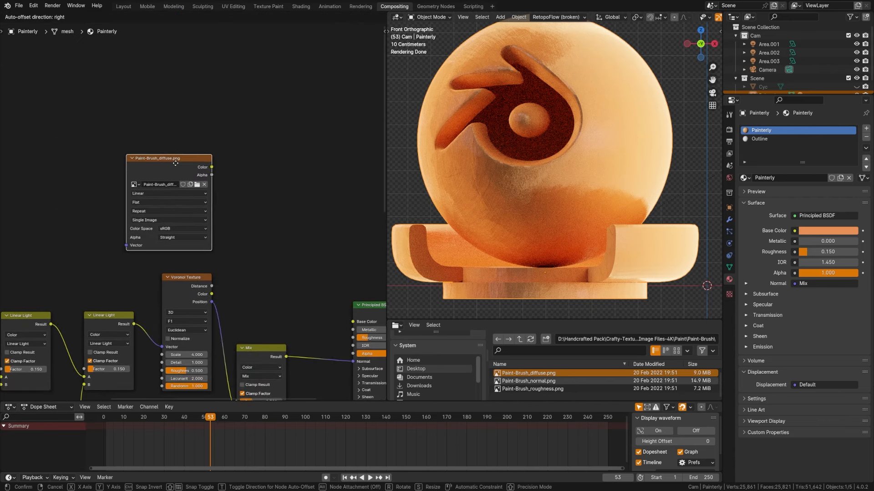
{"action": "left_click", "coordinate": [177, 166]}
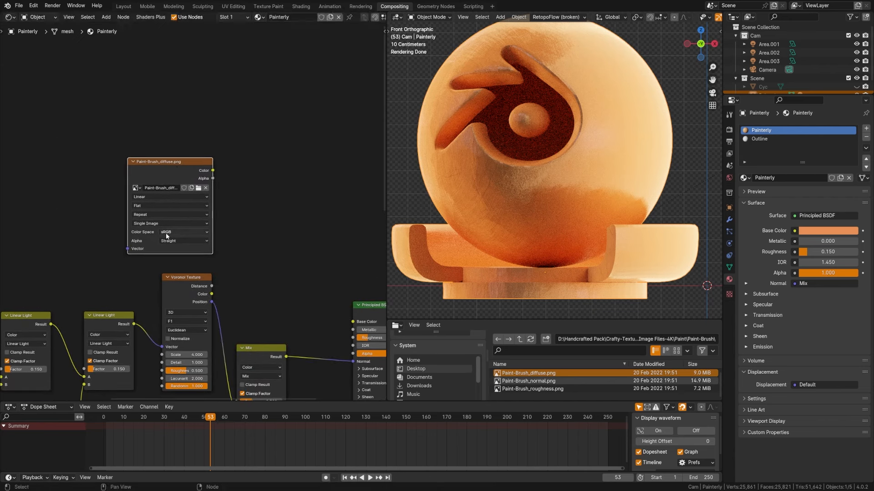
Connect the Mapping node's Vector output to the Paint-Brush_diffuse.png texture's Vector input, routing the link around the nodes with a reroute point
{"action": "scroll", "coordinate": [135, 314], "scroll_direction": "down", "scroll_amount": 3}
{"action": "middle_click_drag", "start_coordinate": [84, 397], "coordinate": [155, 274]}
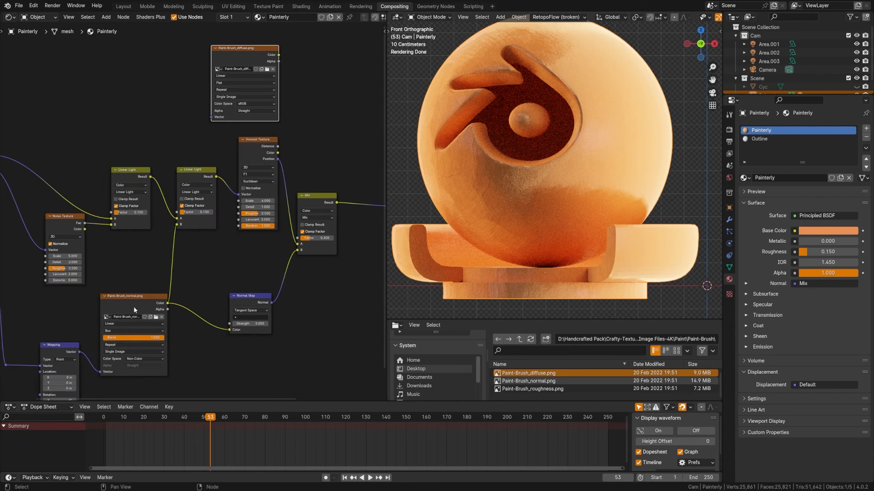
{"action": "left_click_drag", "start_coordinate": [79, 352], "coordinate": [211, 117]}
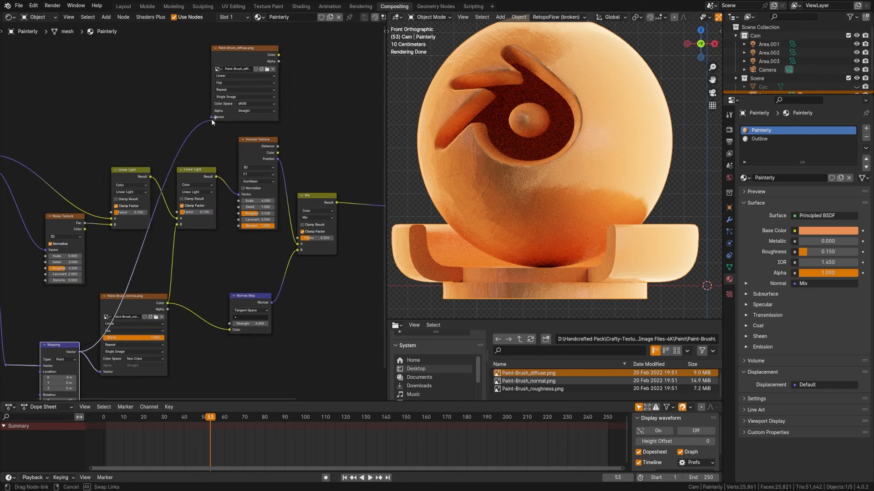
{"action": "right_click_drag", "start_coordinate": [147, 266], "coordinate": [124, 260], "text": "shift"}
{"action": "key", "text": "g"}
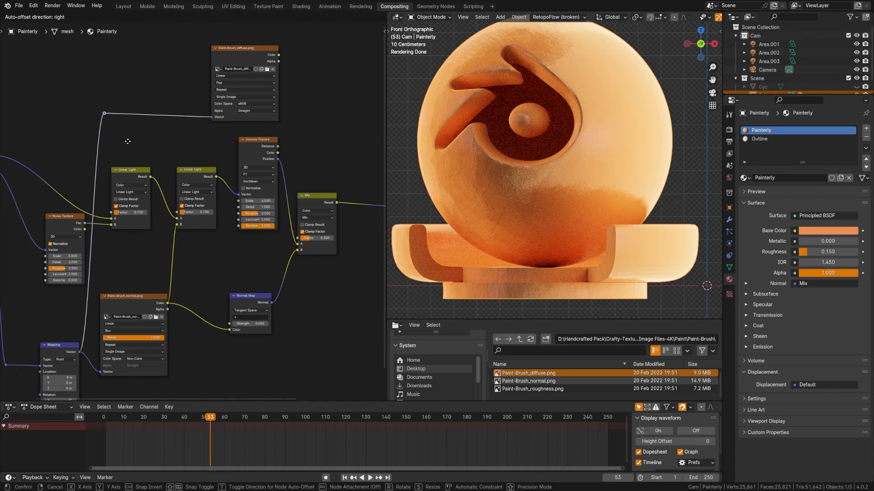
{"action": "left_click", "coordinate": [127, 142]}
Set the Paint-Brush_diffuse.png texture's projection to Box with a Blend of 1
{"action": "middle_click_drag", "start_coordinate": [206, 184], "coordinate": [132, 261], "text": "shift"}
{"action": "scroll", "coordinate": [162, 191], "scroll_direction": "up", "scroll_amount": 5}
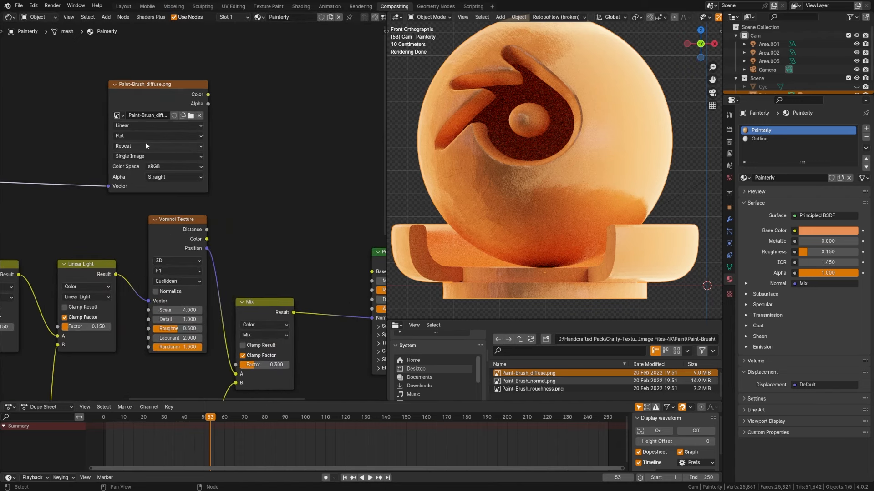
{"action": "left_click", "coordinate": [145, 136]}
{"action": "left_click", "coordinate": [145, 165]}
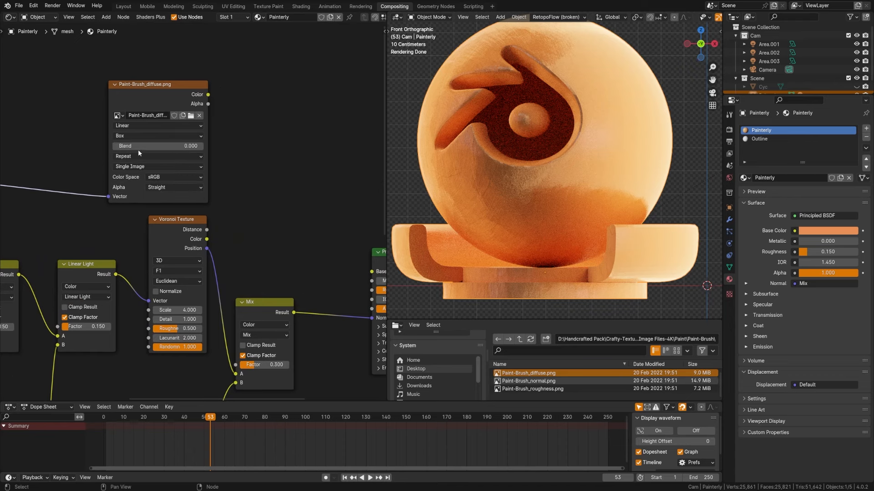
{"action": "left_click_drag", "start_coordinate": [138, 147], "coordinate": [203, 146]}
Preview the Paint-Brush_diffuse.png texture directly as the material's surface
{"action": "scroll", "coordinate": [177, 205], "scroll_direction": "down", "scroll_amount": 4}
{"action": "middle_click_drag", "start_coordinate": [177, 206], "coordinate": [245, 61]}
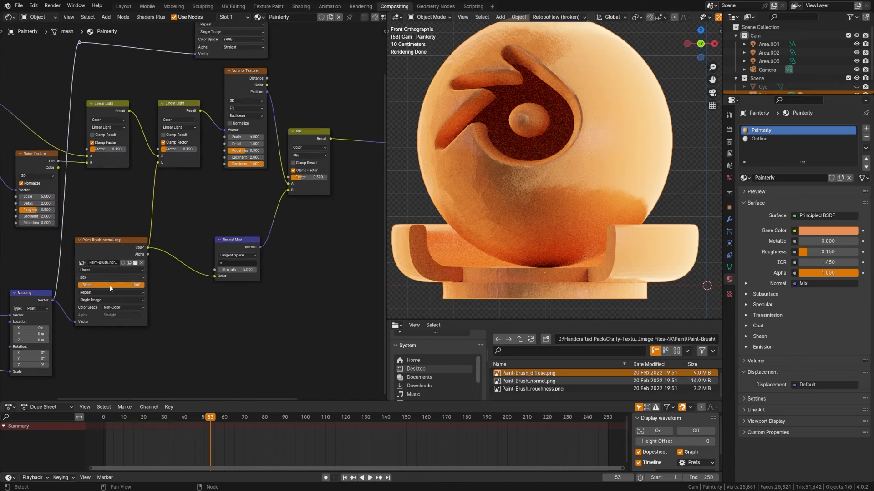
{"action": "mouse_move", "coordinate": [258, 161]}
{"action": "middle_mouse_down"}
{"action": "mouse_move", "coordinate": [85, 289]}
{"action": "mouse_move", "coordinate": [133, 307]}
{"action": "middle_mouse_up"}
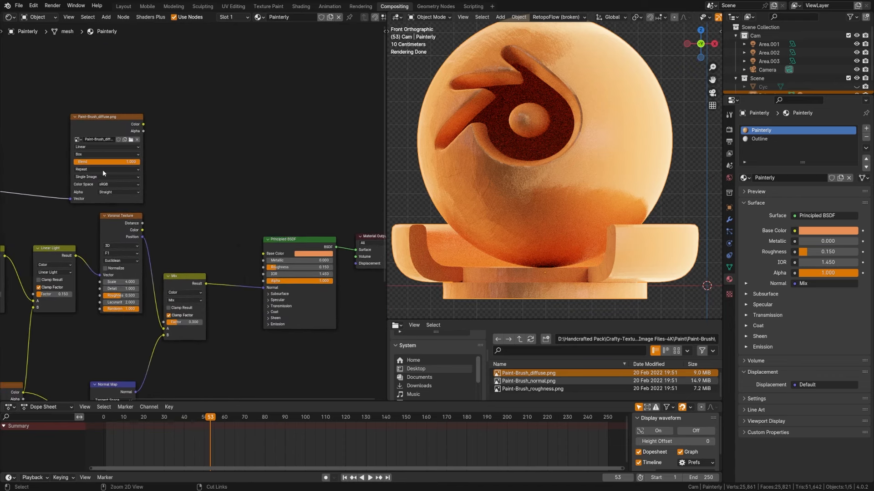
{"action": "left_click", "coordinate": [96, 132], "text": "ctrl+shift"}
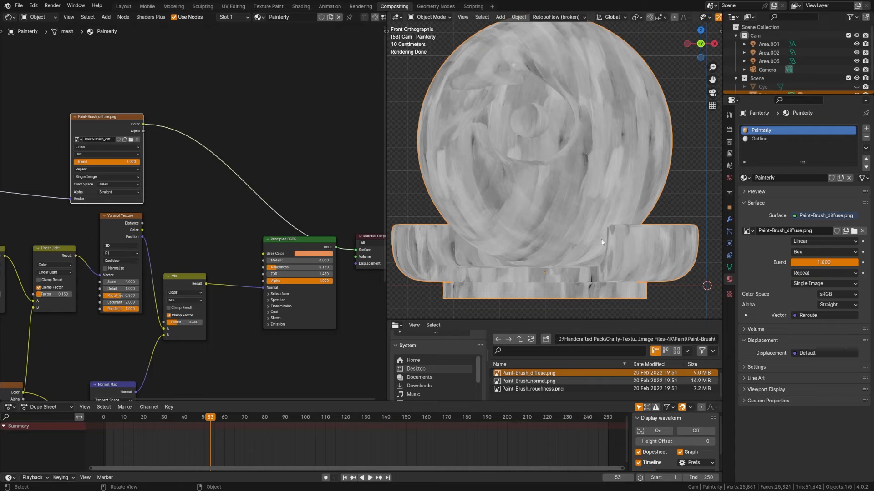
Restore the Principled BSDF as the material's surface output in place of the diffuse texture preview
{"action": "middle_click_drag", "start_coordinate": [178, 208], "coordinate": [57, 183]}
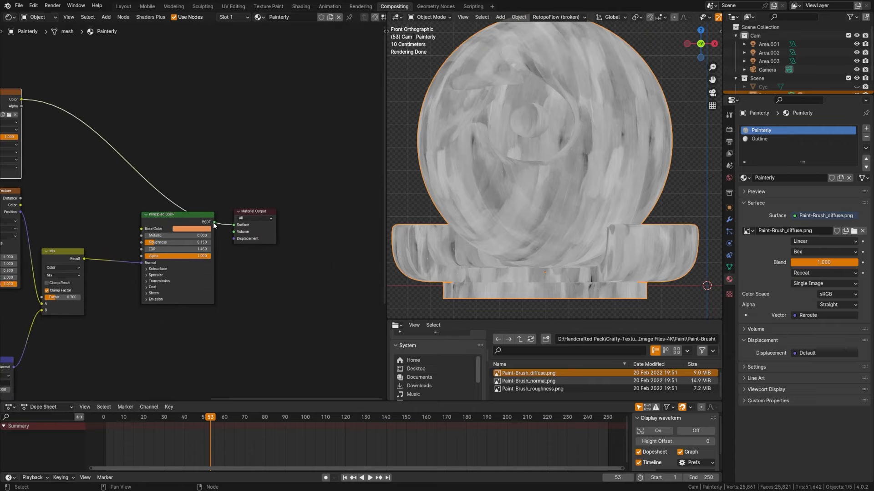
{"action": "left_click", "coordinate": [207, 227], "text": "ctrl+shift"}
{"action": "middle_click_drag", "start_coordinate": [231, 232], "coordinate": [268, 243]}
{"action": "left_click_drag", "start_coordinate": [221, 232], "coordinate": [229, 233]}
{"action": "middle_click_drag", "start_coordinate": [146, 199], "coordinate": [200, 199]}
Duplicate the Mix node that blends the normals and place the copy beside the Paint-Brush_diffuse.png texture
{"action": "left_click", "coordinate": [147, 263]}
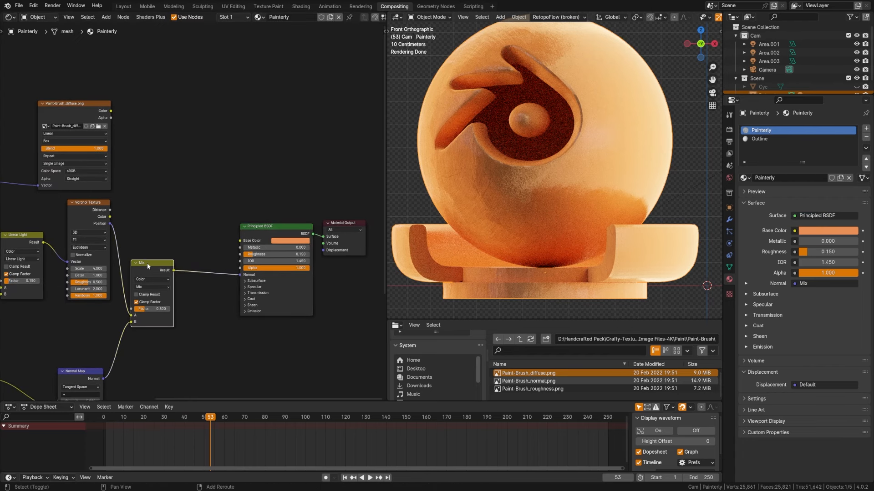
{"action": "key", "text": "shift+d"}
{"action": "scroll", "coordinate": [167, 140], "scroll_direction": "up", "scroll_amount": 1}
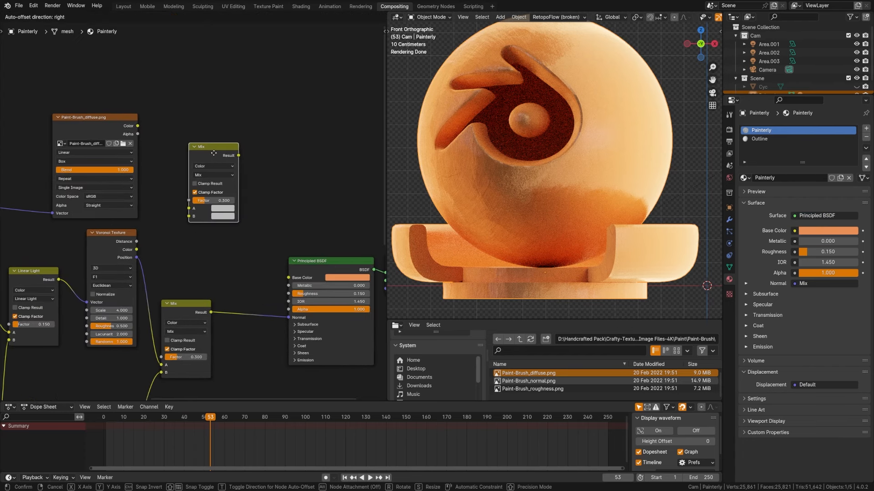
{"action": "left_click", "coordinate": [212, 156]}
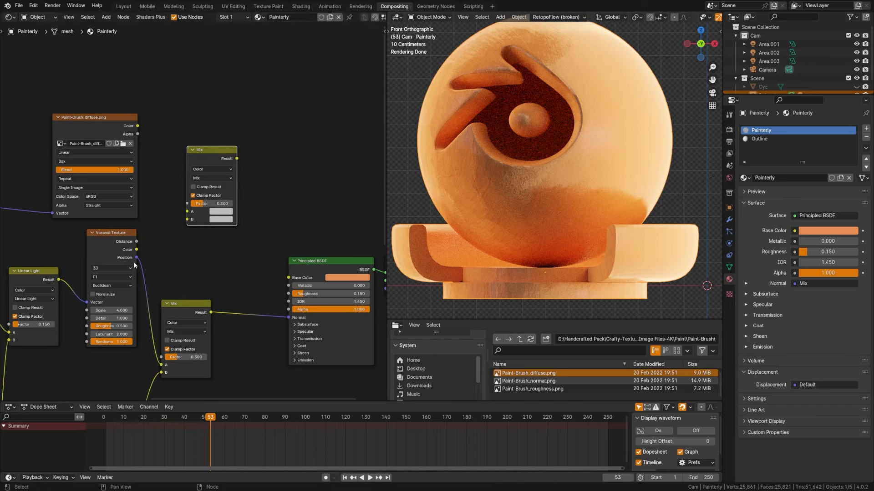
Preview the Voronoi Texture's Color output as the surface and move the Principled BSDF clear of the link
{"action": "left_click", "coordinate": [113, 245], "text": "ctrl+shift"}
{"action": "left_click", "coordinate": [113, 246], "text": "ctrl+shift"}
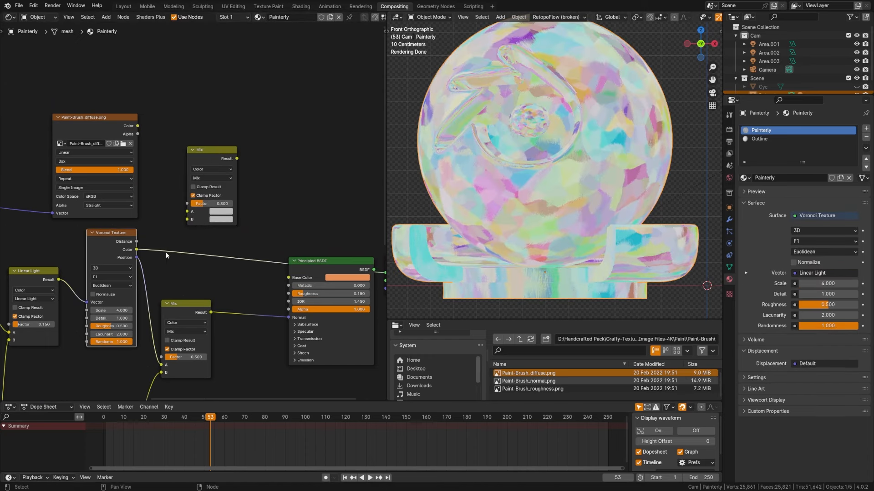
{"action": "middle_click_drag", "start_coordinate": [257, 273], "coordinate": [147, 259]}
{"action": "left_click_drag", "start_coordinate": [217, 260], "coordinate": [218, 288]}
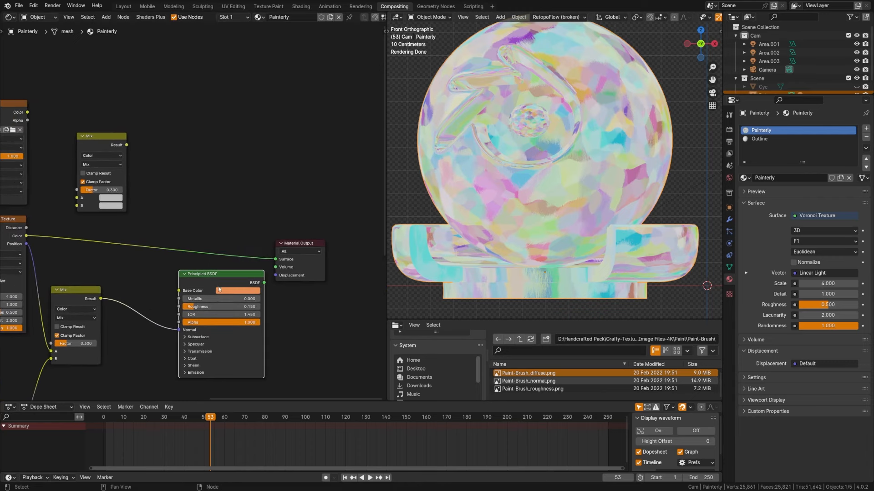
{"action": "middle_click_drag", "start_coordinate": [143, 202], "coordinate": [229, 243]}
Set the duplicated Mix node to Multiply, feed the Voronoi Color into its B input, and preview the result
{"action": "left_click_drag", "start_coordinate": [184, 180], "coordinate": [192, 179]}
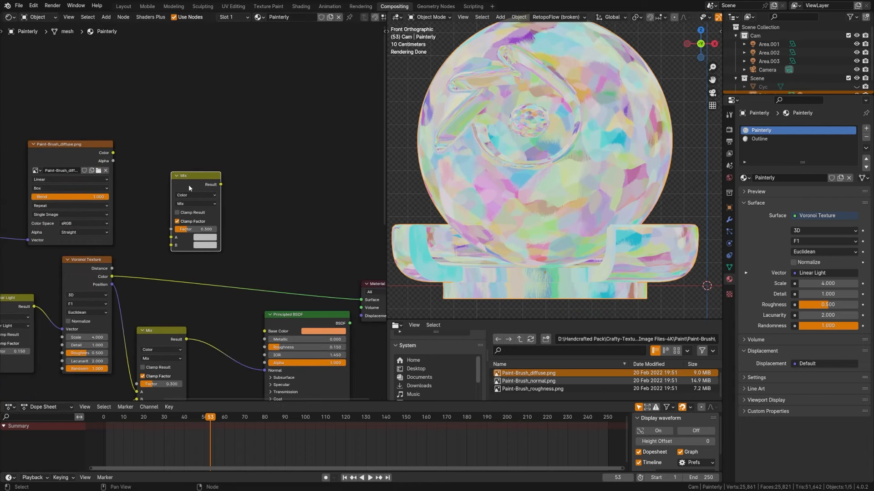
{"action": "left_click", "coordinate": [195, 203]}
{"action": "left_click", "coordinate": [193, 237]}
{"action": "left_click_drag", "start_coordinate": [112, 277], "coordinate": [171, 245]}
{"action": "left_click", "coordinate": [199, 183], "text": "ctrl+shift"}
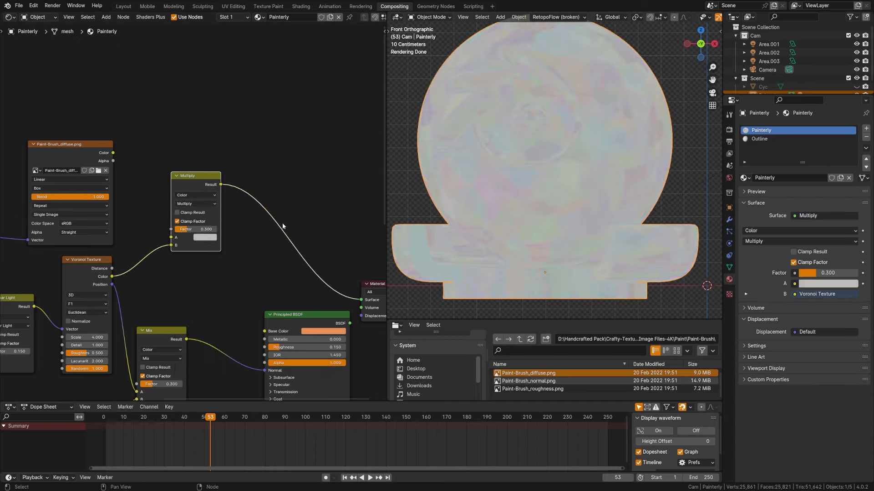
Feed the Voronoi Color into Multiply's A and the Paint-Brush_diffuse.png Color into B, with a Factor of 0.7
{"action": "middle_click_drag", "start_coordinate": [116, 219], "coordinate": [131, 217]}
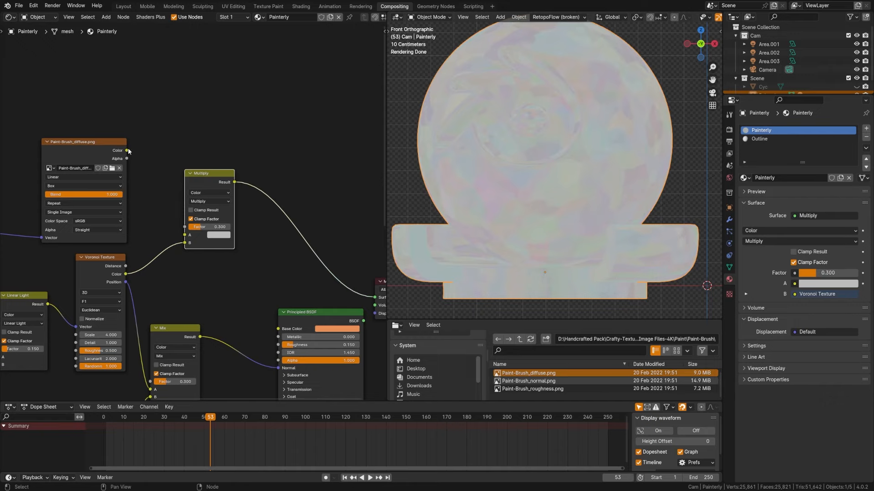
{"action": "mouse_move", "coordinate": [127, 151]}
{"action": "left_mouse_down"}
{"action": "mouse_move", "coordinate": [187, 246]}
{"action": "mouse_move", "coordinate": [184, 236]}
{"action": "mouse_move", "coordinate": [233, 230]}
{"action": "mouse_move", "coordinate": [222, 227]}
{"action": "left_mouse_up"}
{"action": "left_click", "coordinate": [222, 227]}
{"action": "type", "text": "0.7"}
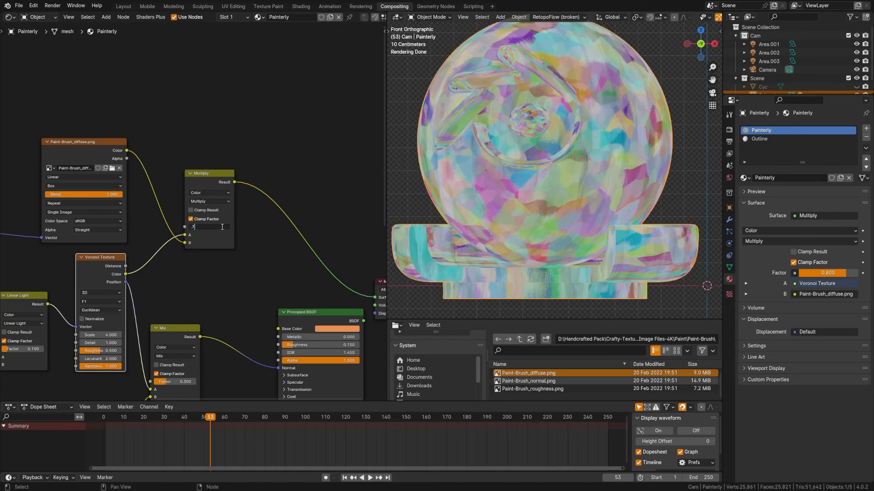
{"action": "key", "text": "Return"}
Move the Material Output and Principled BSDF nodes farther from the mix nodes to make room
{"action": "left_click_drag", "start_coordinate": [219, 238], "coordinate": [205, 242]}
{"action": "middle_click_drag", "start_coordinate": [242, 280], "coordinate": [113, 215]}
{"action": "left_click_drag", "start_coordinate": [267, 219], "coordinate": [301, 217]}
{"action": "middle_click_drag", "start_coordinate": [182, 191], "coordinate": [289, 190]}
{"action": "middle_click_drag", "start_coordinate": [246, 243], "coordinate": [220, 237]}
{"action": "left_click_drag", "start_coordinate": [262, 244], "coordinate": [280, 249]}
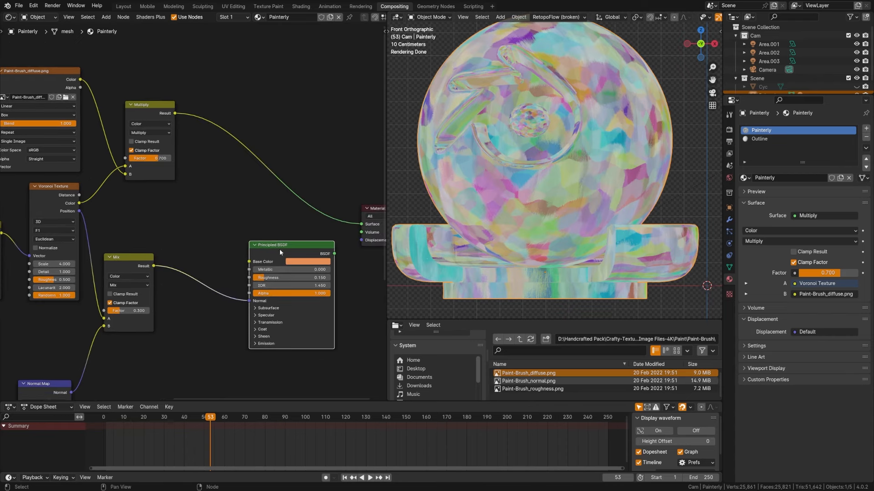
Insert a Color Ramp on the link between the Voronoi Texture's Color and the Multiply node's A input
{"action": "key", "text": "shift+a"}
{"action": "left_click", "coordinate": [195, 231]}
{"action": "type", "text": "color ramp"}
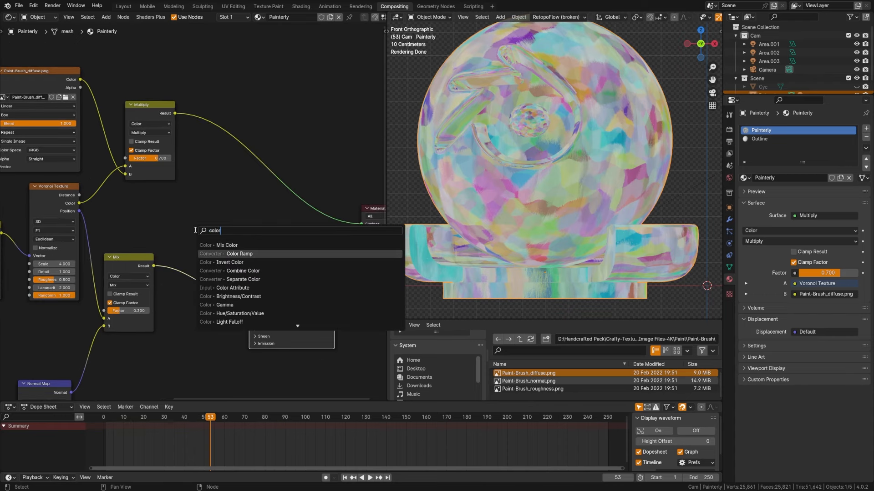
{"action": "key", "text": "Return"}
{"action": "left_click", "coordinate": [82, 160]}
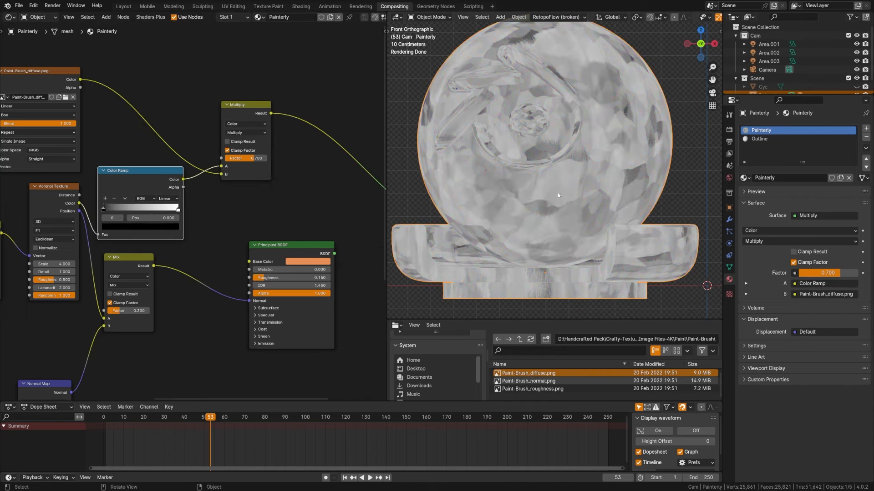
Space the Principled BSDF and Material Output nodes farther away from the Multiply node
{"action": "middle_click_drag", "start_coordinate": [263, 245], "coordinate": [110, 238]}
{"action": "left_click_drag", "start_coordinate": [109, 238], "coordinate": [262, 252]}
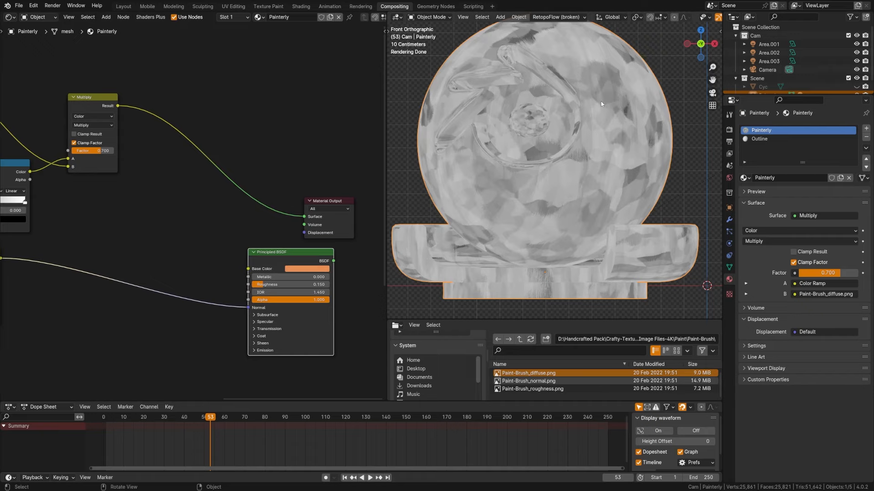
{"action": "left_click_drag", "start_coordinate": [285, 250], "coordinate": [286, 254]}
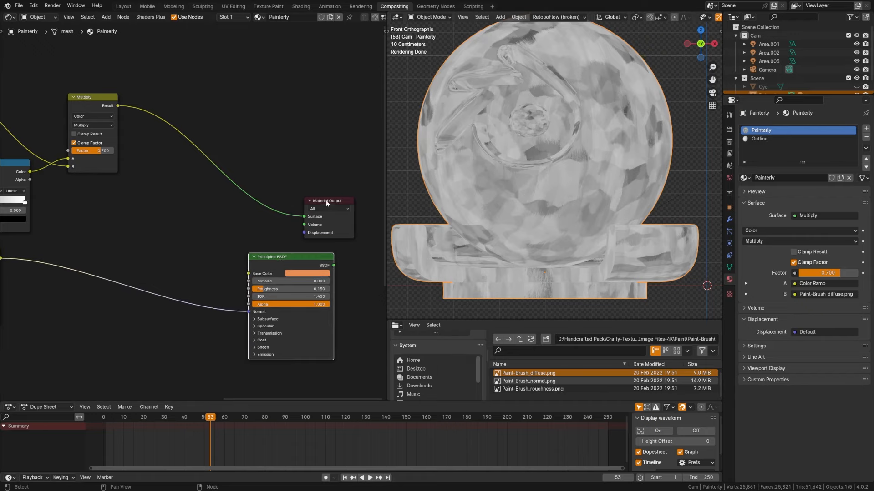
{"action": "left_click_drag", "start_coordinate": [327, 202], "coordinate": [341, 183]}
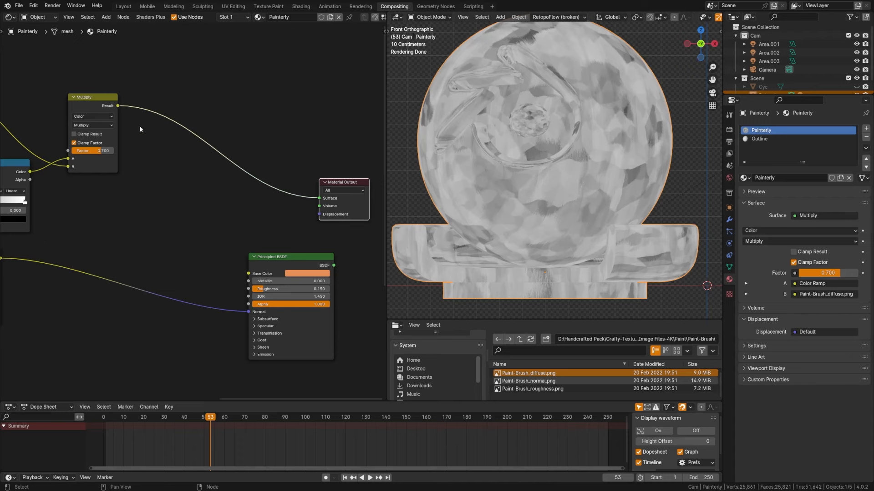
Reconnect the Principled BSDF to the Material Output's Surface and save the file
{"action": "left_click", "coordinate": [249, 255], "text": "ctrl+shift"}
{"action": "left_click_drag", "start_coordinate": [312, 258], "coordinate": [271, 245]}
{"action": "key", "text": "ctrl+s"}
Reposition the Multiply node and place a duplicate of it between it and the Principled BSDF
{"action": "left_click_drag", "start_coordinate": [84, 105], "coordinate": [65, 113]}
{"action": "middle_click_drag", "start_coordinate": [65, 113], "coordinate": [146, 109]}
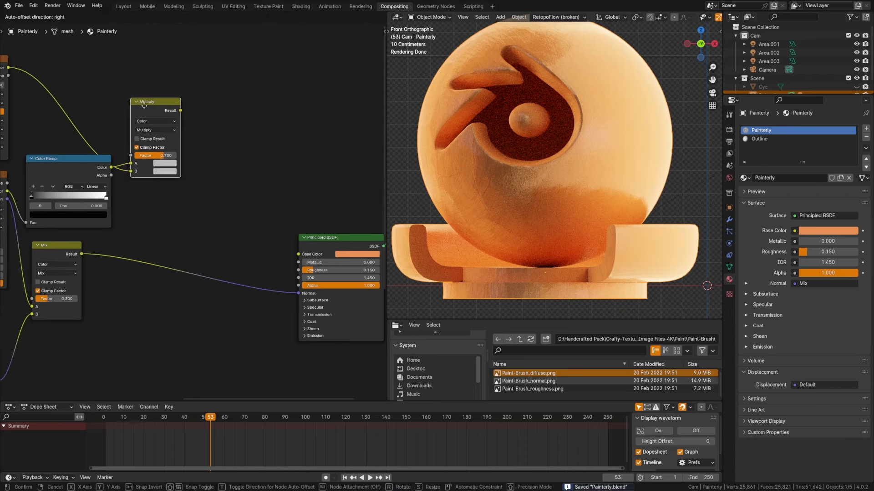
{"action": "key", "text": "shift+d"}
{"action": "left_click", "coordinate": [244, 192]}
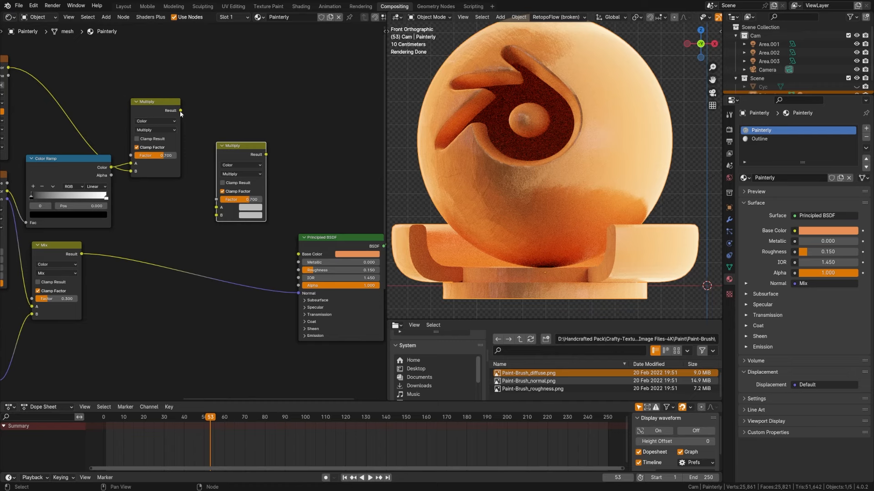
Connect the first Multiply's Result to the second's Factor and the second's Result to Base Color, then save
{"action": "left_click_drag", "start_coordinate": [181, 110], "coordinate": [216, 200]}
{"action": "left_click_drag", "start_coordinate": [255, 150], "coordinate": [298, 254]}
{"action": "left_click_drag", "start_coordinate": [242, 164], "coordinate": [245, 143]}
{"action": "key", "text": "ctrl+s"}
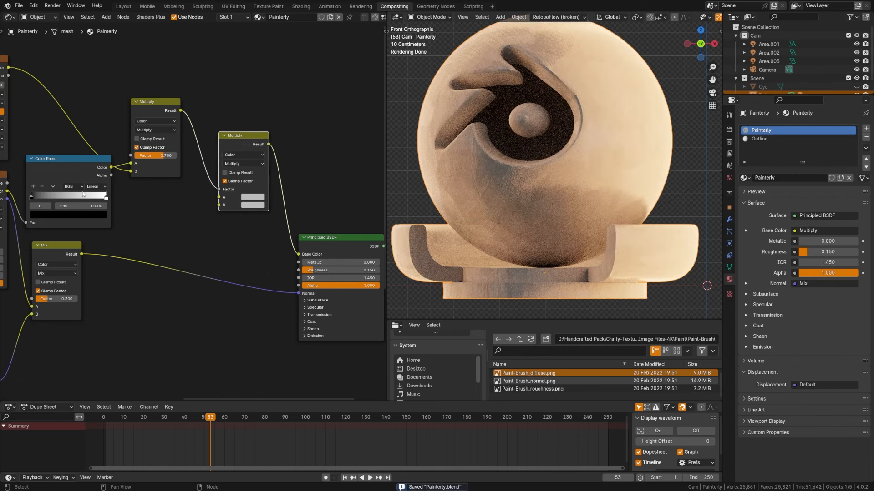
Set the second Multiply node's A color to orange-red and its B color to a dark magenta with Value 0.188
{"action": "left_click", "coordinate": [260, 198]}
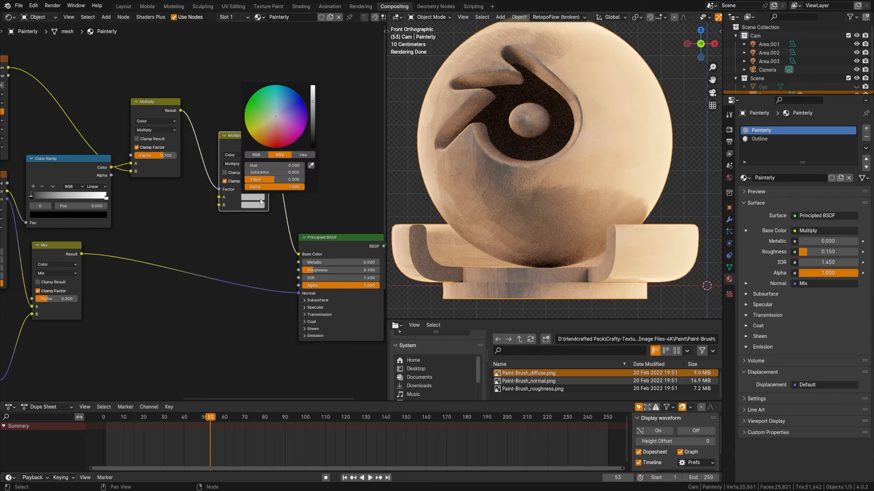
{"action": "left_click_drag", "start_coordinate": [272, 137], "coordinate": [271, 138]}
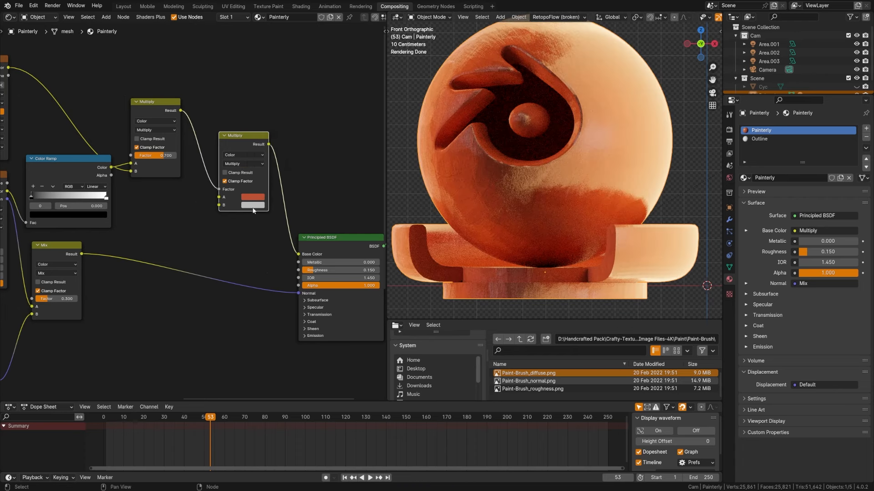
{"action": "left_click", "coordinate": [259, 205]}
{"action": "left_click", "coordinate": [284, 124]}
{"action": "left_click_drag", "start_coordinate": [286, 124], "coordinate": [294, 143]}
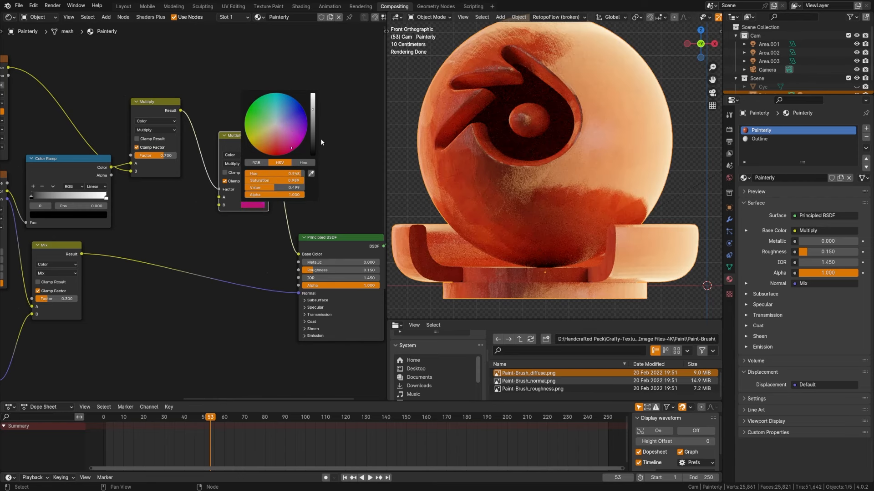
{"action": "scroll", "coordinate": [305, 137], "scroll_direction": "down", "scroll_amount": 5}
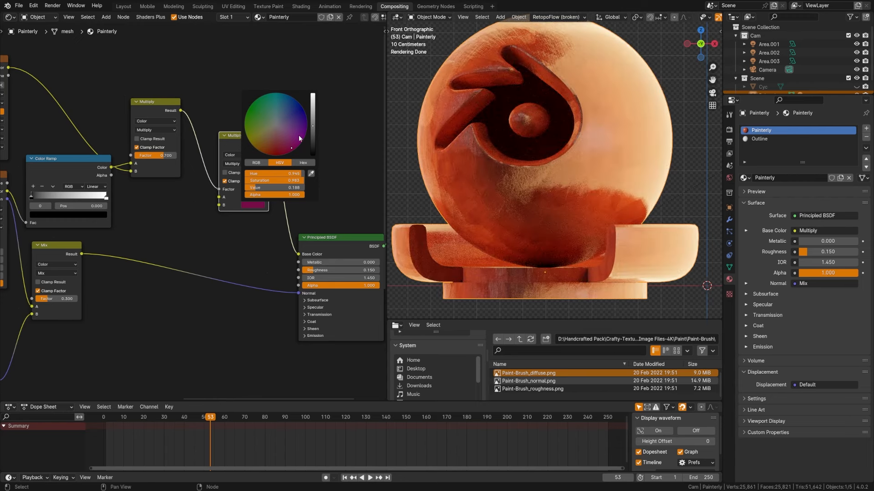
{"action": "left_click_drag", "start_coordinate": [235, 142], "coordinate": [233, 145]}
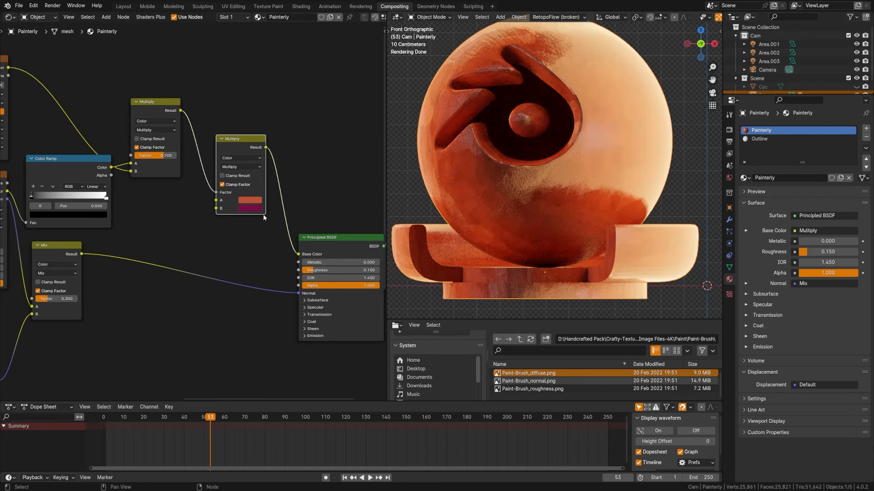
Add a Color Ramp fed by the first Multiply's Result and connect its Color to the Principled BSDF's Roughness
{"action": "scroll", "coordinate": [518, 254], "scroll_direction": "down", "scroll_amount": 2}
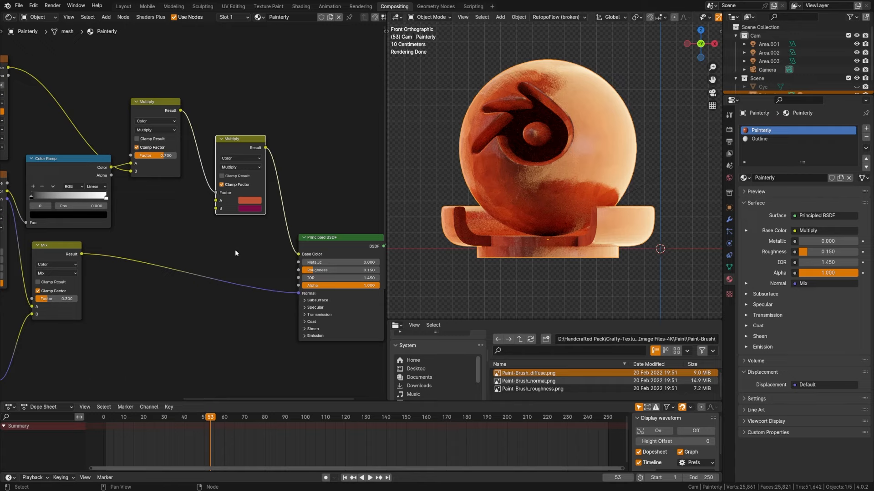
{"action": "middle_click_drag", "start_coordinate": [211, 261], "coordinate": [180, 222]}
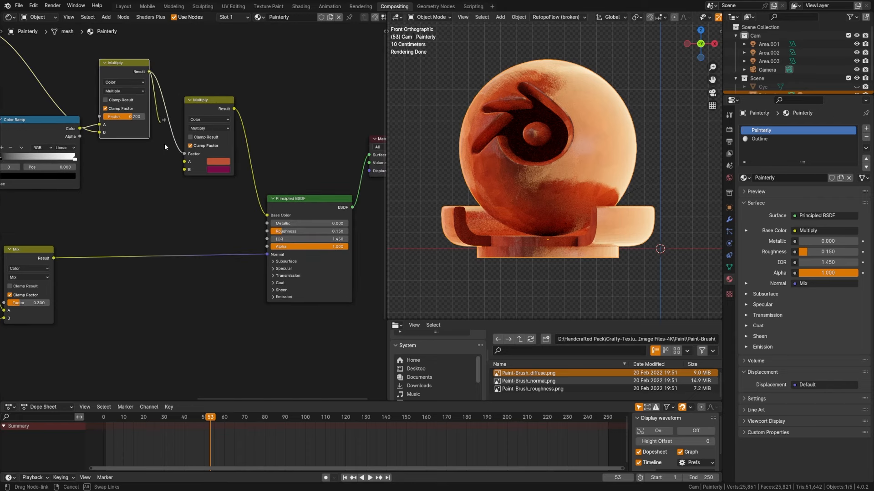
{"action": "left_click_drag", "start_coordinate": [149, 72], "coordinate": [151, 223]}
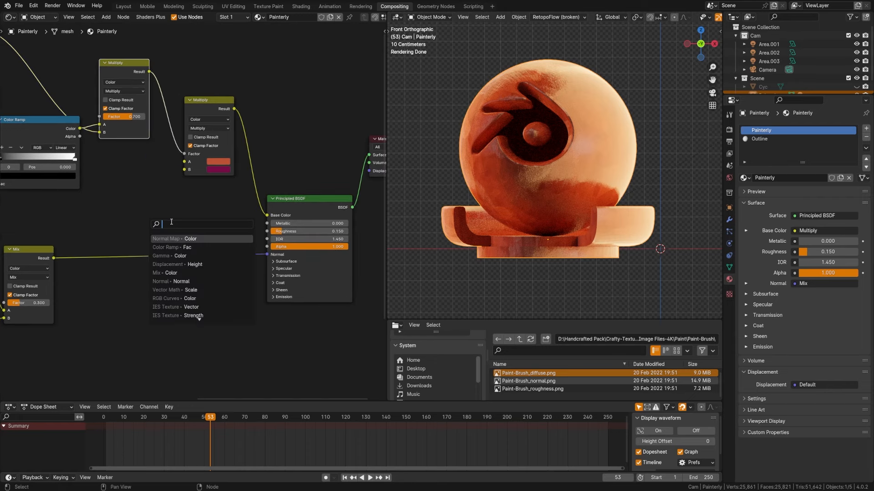
{"action": "type", "text": "cp;pr"}
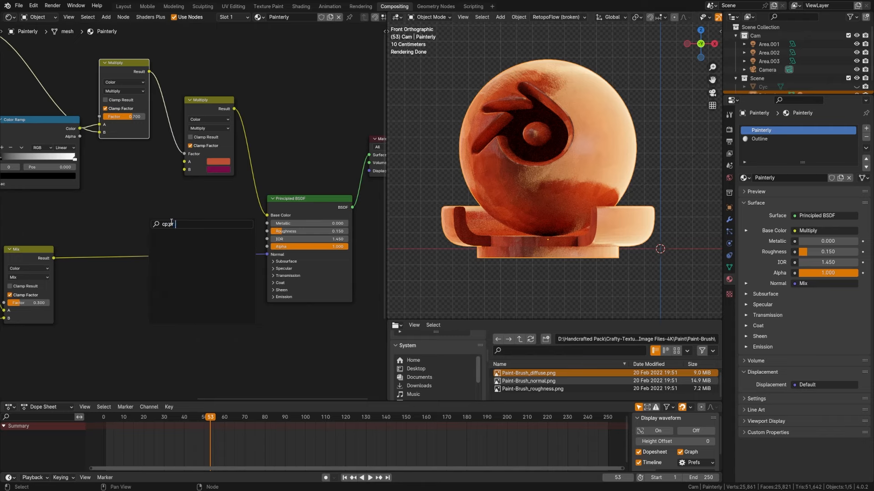
{"action": "key", "text": "BackSpace"}
{"action": "key", "text": "BackSpace"}
{"action": "key", "text": "BackSpace"}
{"action": "type", "text": "olor ramp"}
{"action": "key", "text": "Return"}
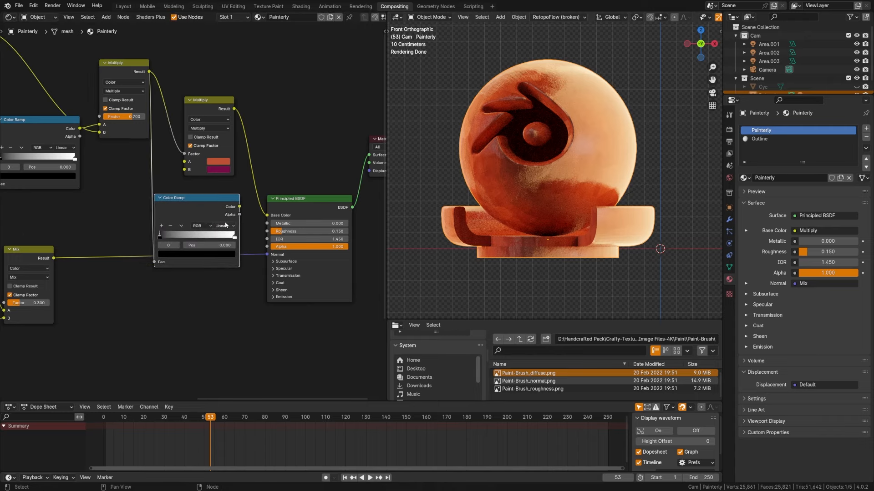
{"action": "left_click", "coordinate": [184, 216]}
{"action": "left_click_drag", "start_coordinate": [240, 207], "coordinate": [304, 263]}
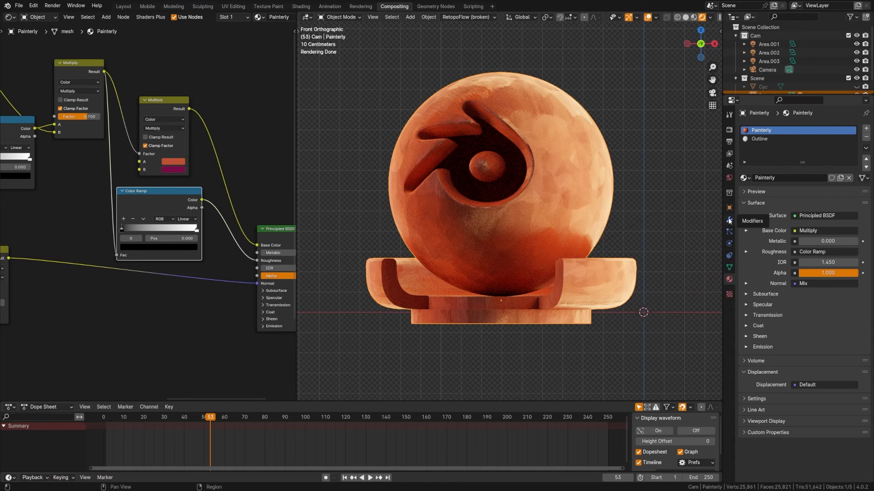
Add a Displace modifier to the Painterly object
{"action": "left_click", "coordinate": [729, 220]}
{"action": "left_click", "coordinate": [776, 131]}
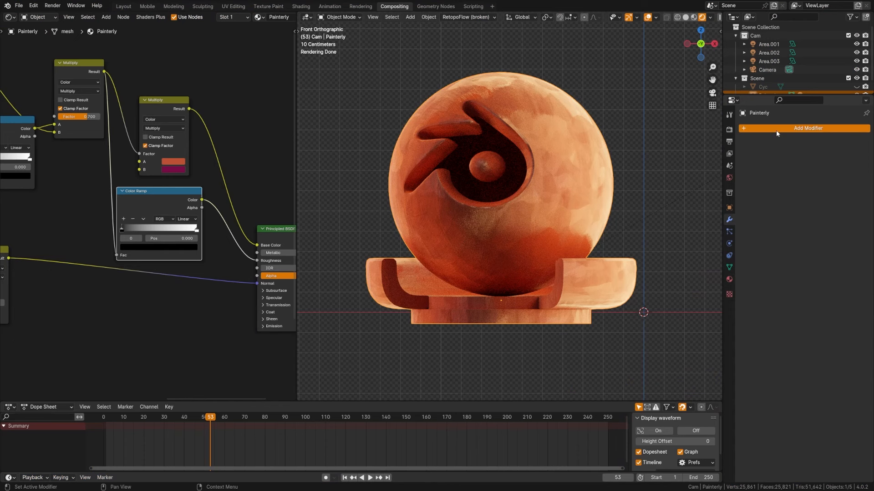
{"action": "key", "text": "space"}
{"action": "type", "text": "displ"}
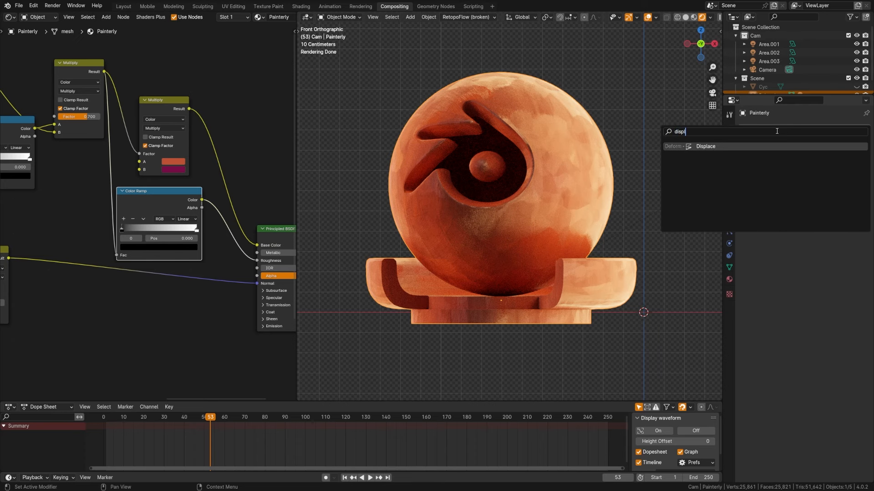
{"action": "key", "text": "Return"}
{"action": "scroll", "coordinate": [570, 206], "scroll_direction": "down", "scroll_amount": 2}
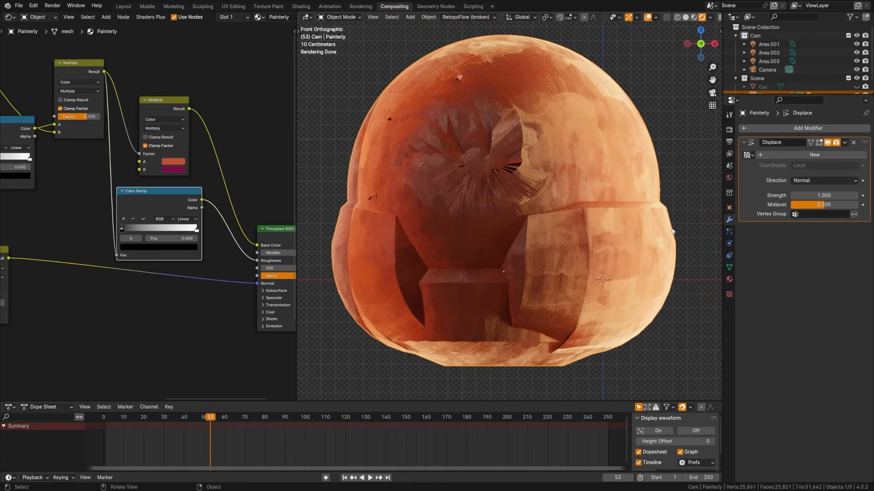
Create a new texture named Painterly for the Displace modifier and open its texture settings
{"action": "left_click", "coordinate": [799, 156]}
{"action": "left_click", "coordinate": [792, 153]}
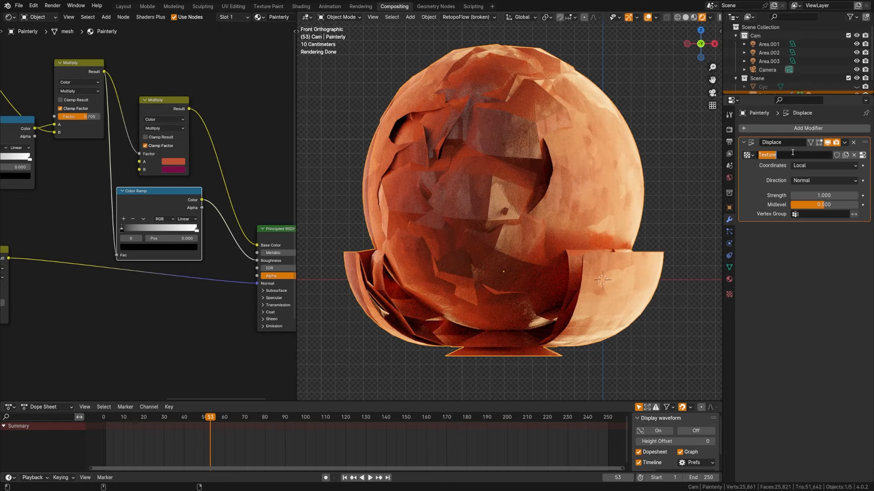
{"action": "type", "text": "Painterly"}
{"action": "key", "text": "Return"}
{"action": "left_click", "coordinate": [729, 293]}
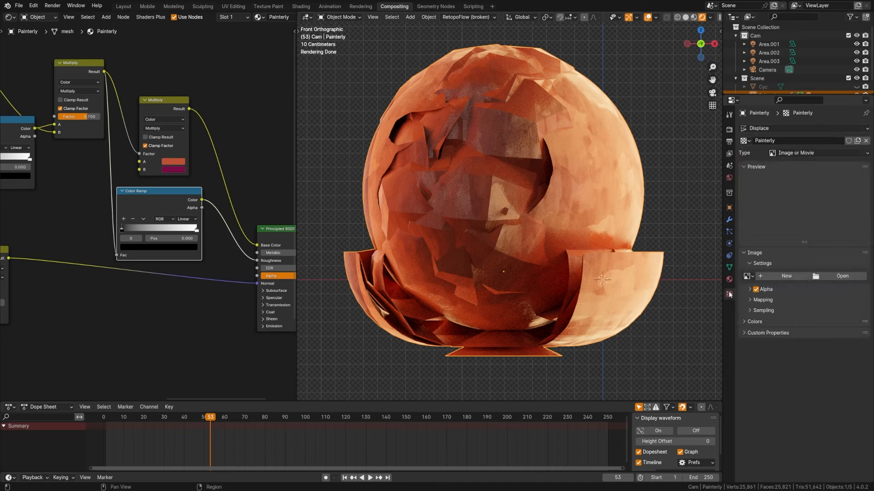
Set the Painterly displacement texture's type to Voronoi and the Displace modifier's strength to 0.045
{"action": "left_click", "coordinate": [788, 153]}
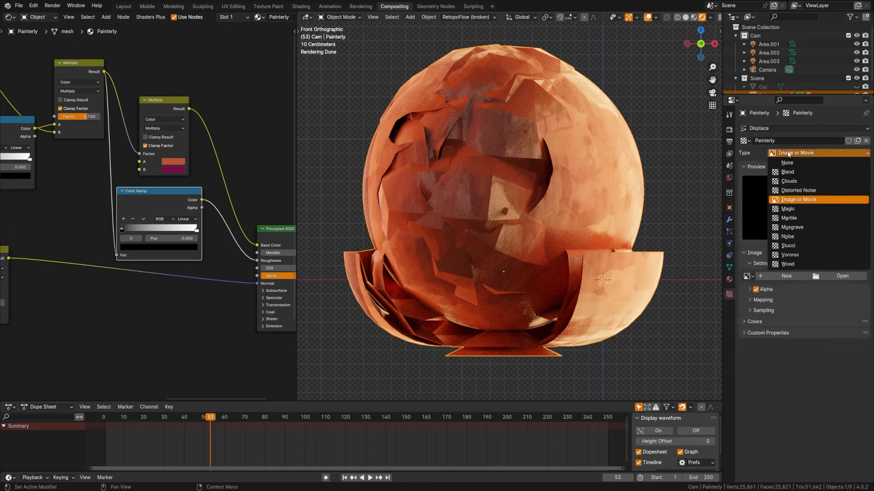
{"action": "left_click", "coordinate": [798, 254]}
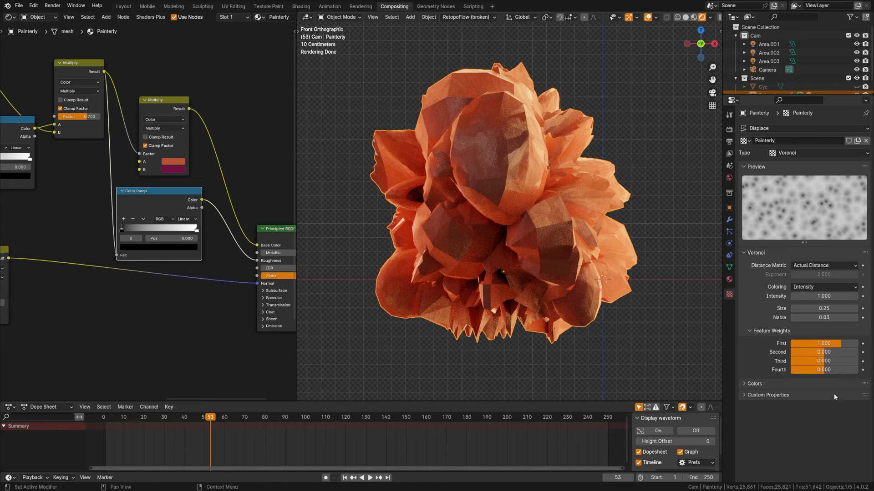
{"action": "left_click", "coordinate": [729, 220]}
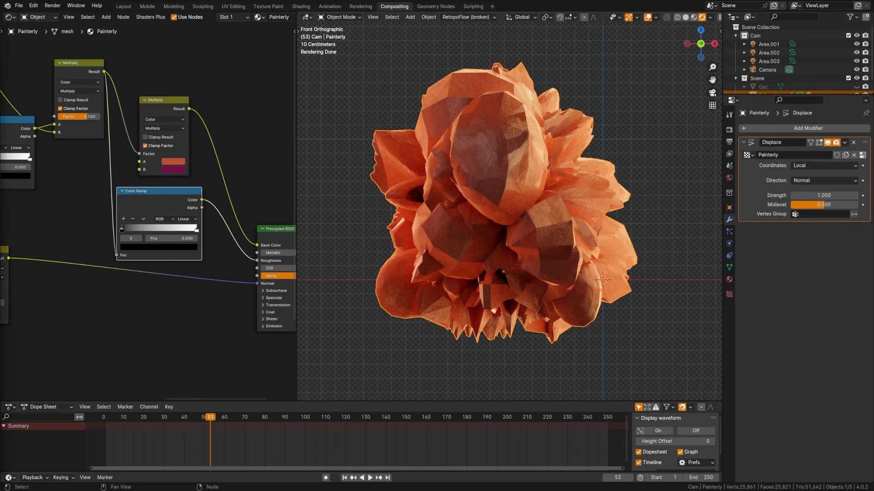
{"action": "left_click", "coordinate": [817, 196]}
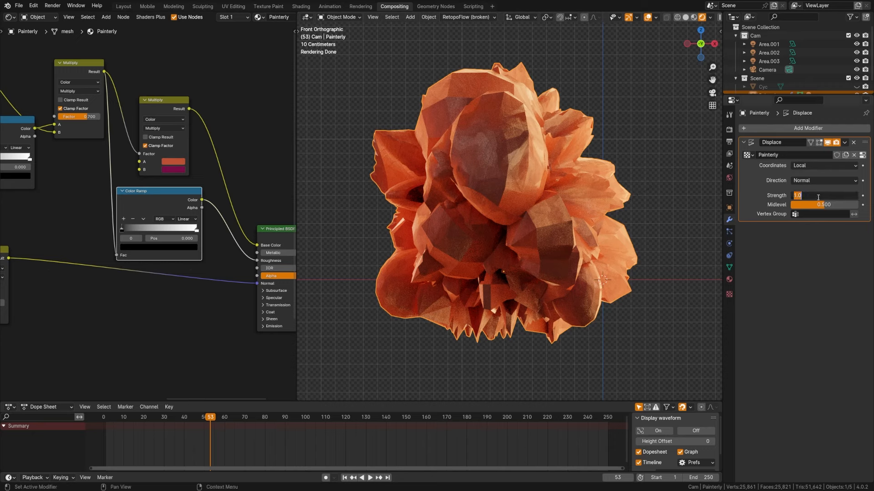
{"action": "type", "text": "-045"}
{"action": "key", "text": "Return"}
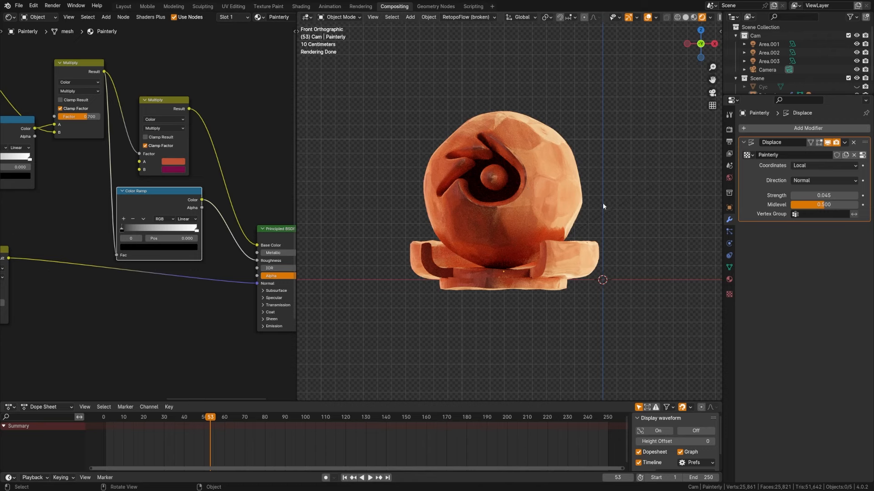
Add a Solidify modifier to the Painterly object with a thickness of 0.015 m
{"action": "left_click", "coordinate": [743, 141]}
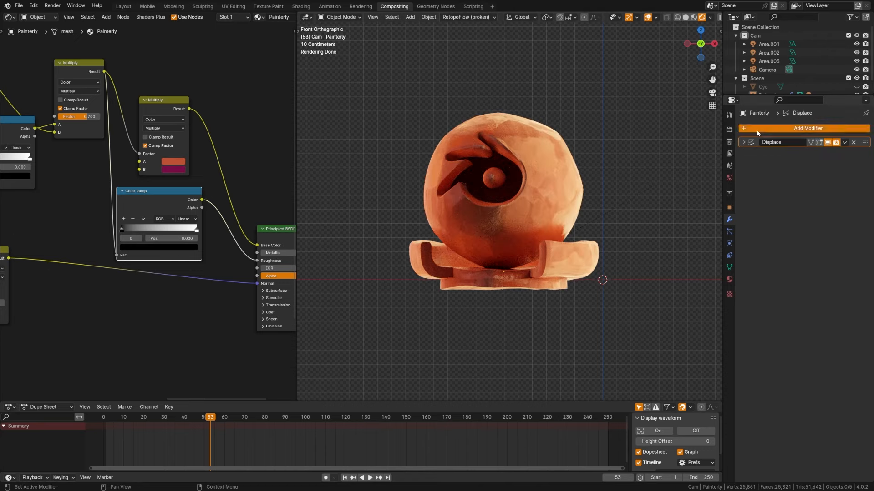
{"action": "left_click", "coordinate": [757, 131]}
{"action": "type", "text": "solid"}
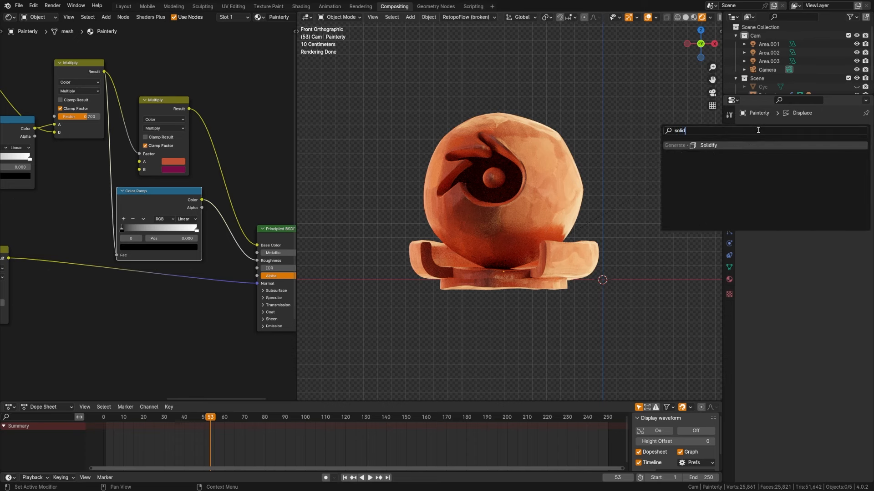
{"action": "key", "text": "Return"}
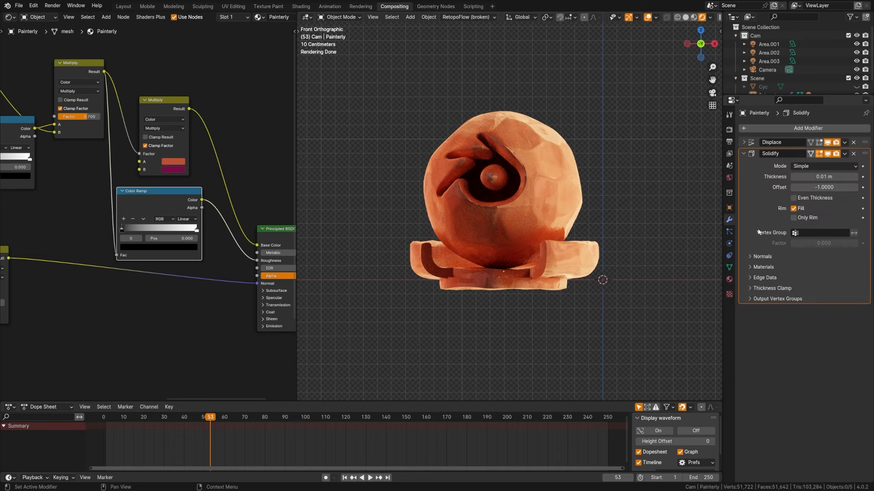
{"action": "left_click", "coordinate": [810, 177]}
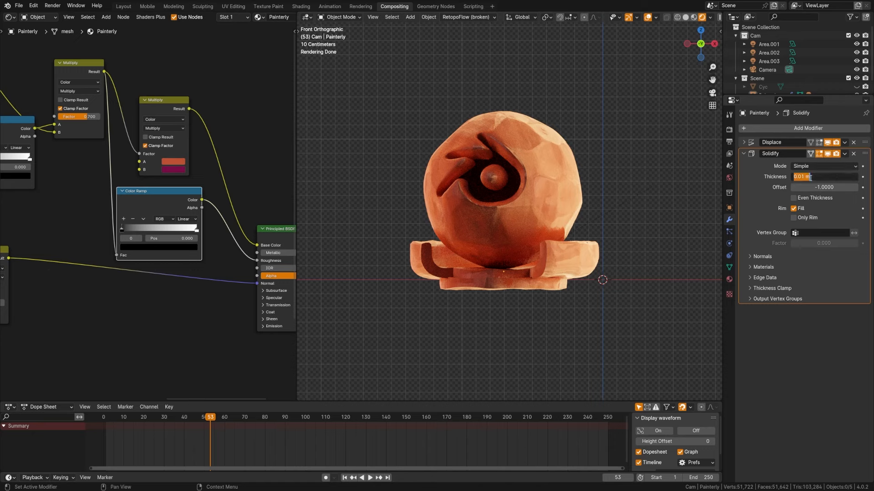
{"action": "type", "text": "0.015"}
{"action": "key", "text": "Return"}
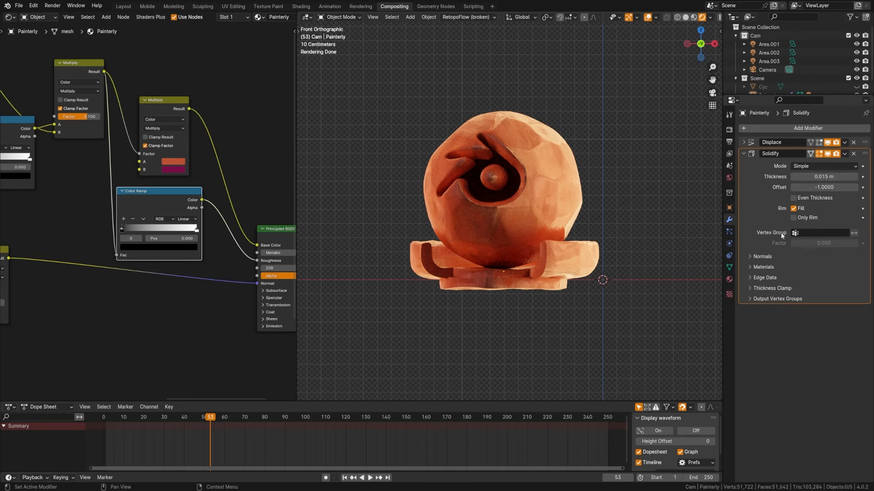
Flip the Solidify modifier's normals and set its Material Offset to 1
{"action": "left_click", "coordinate": [762, 256]}
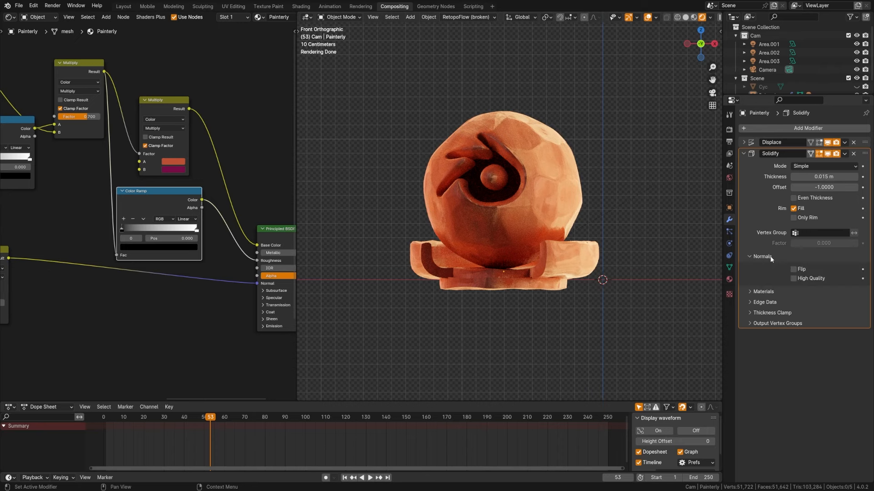
{"action": "left_click", "coordinate": [793, 269]}
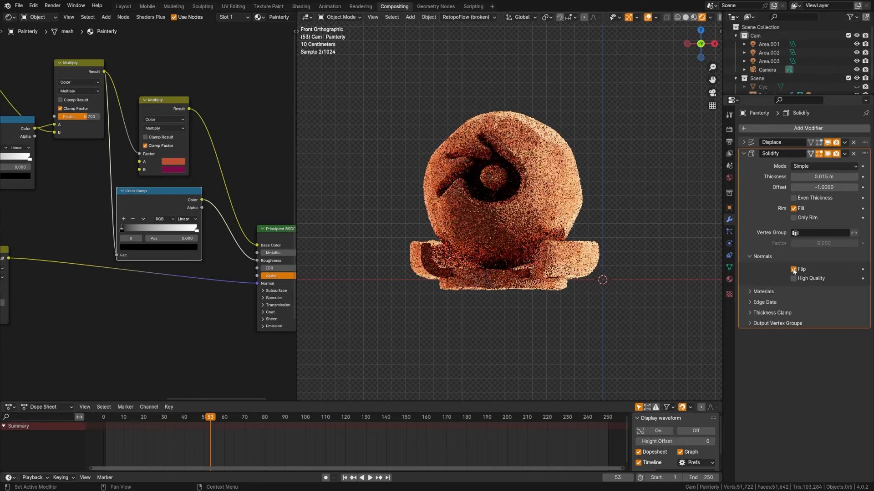
{"action": "left_click", "coordinate": [763, 292]}
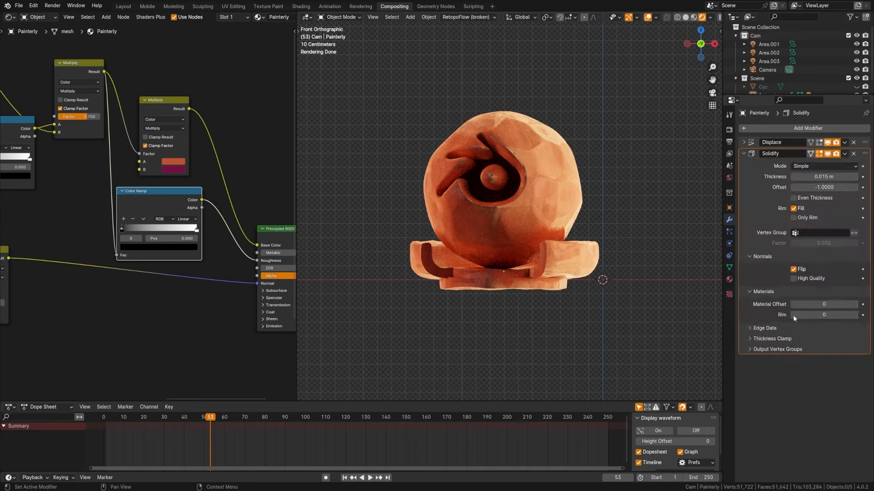
{"action": "left_click", "coordinate": [855, 305]}
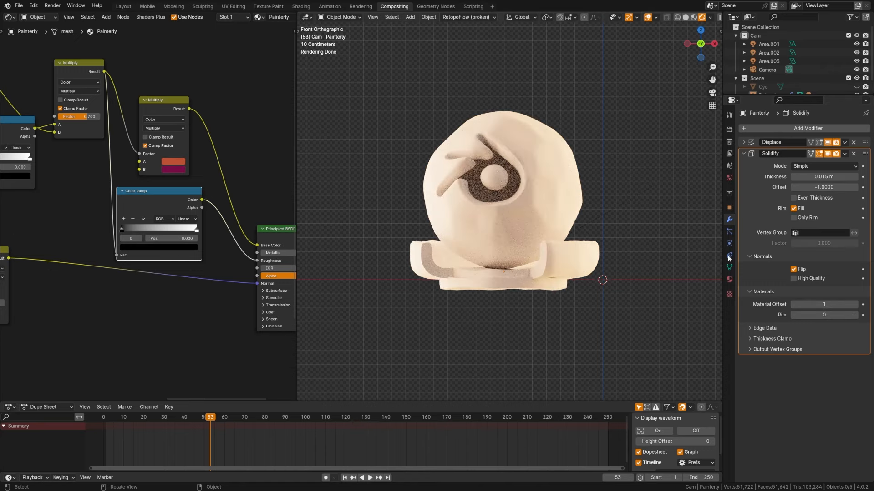
Create a material named Outline in the object's second slot and add a Light Path node above its Principled BSDF
{"action": "left_click", "coordinate": [730, 279]}
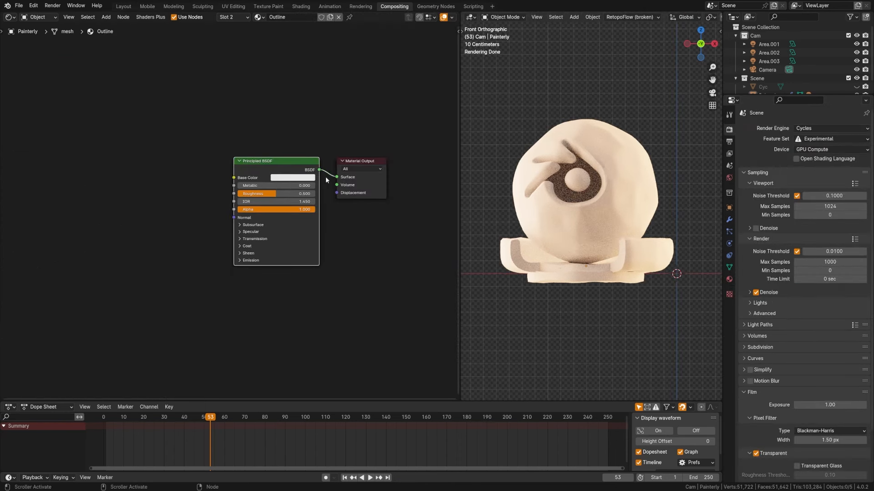
{"action": "left_click_drag", "start_coordinate": [281, 163], "coordinate": [146, 169]}
{"action": "key", "text": "shift+a"}
{"action": "type", "text": "light"}
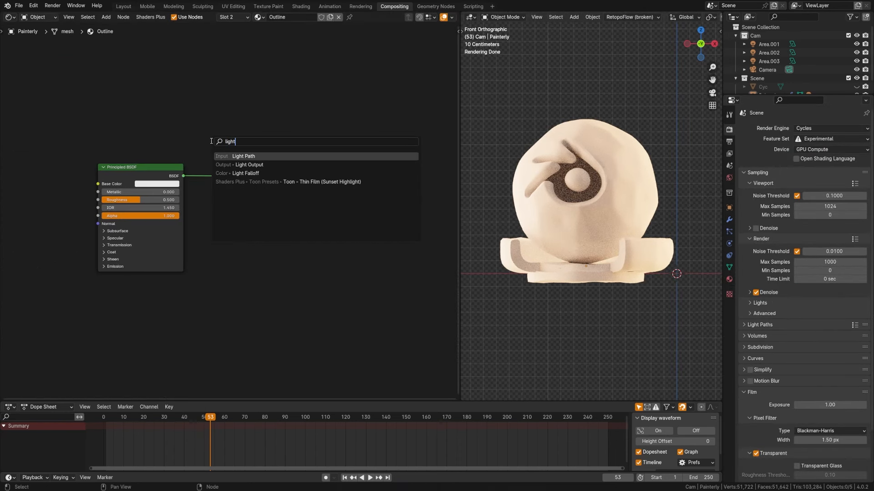
{"action": "key", "text": "Return"}
{"action": "left_click", "coordinate": [131, 44]}
Add a Geometry node beside the Light Path node in the Outline material
{"action": "left_click", "coordinate": [255, 108]}
{"action": "key", "text": "shift+a"}
{"action": "left_click", "coordinate": [255, 109]}
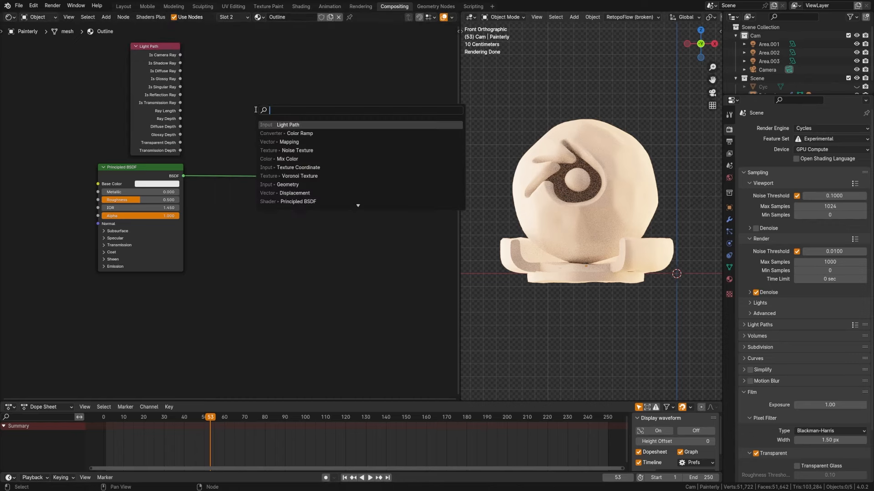
{"action": "type", "text": "geo"}
{"action": "key", "text": "Return"}
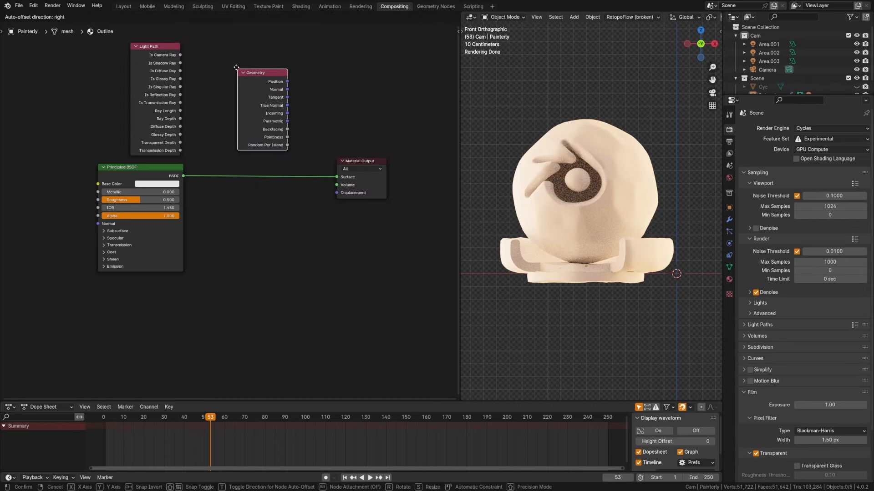
{"action": "left_click", "coordinate": [231, 61]}
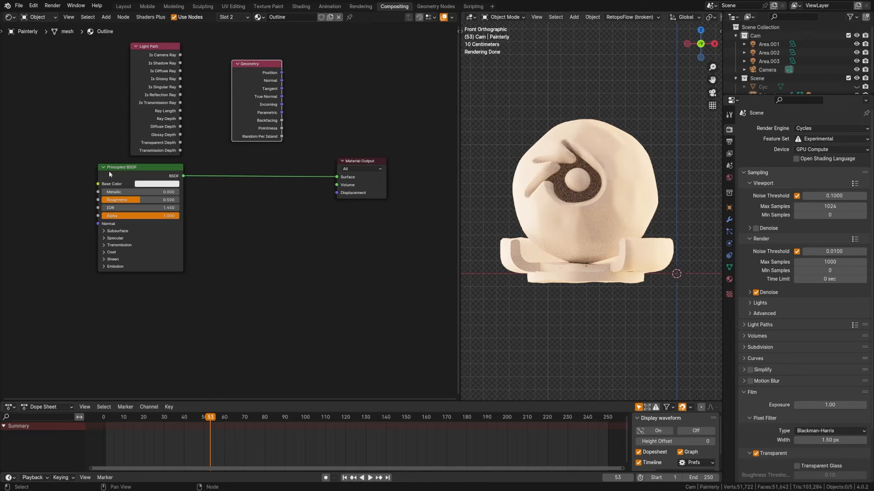
Add a Transparent BSDF node below the Principled BSDF
{"action": "left_click_drag", "start_coordinate": [109, 174], "coordinate": [94, 172]}
{"action": "key", "text": "shift+a"}
{"action": "left_click", "coordinate": [219, 250]}
{"action": "type", "text": "tra"}
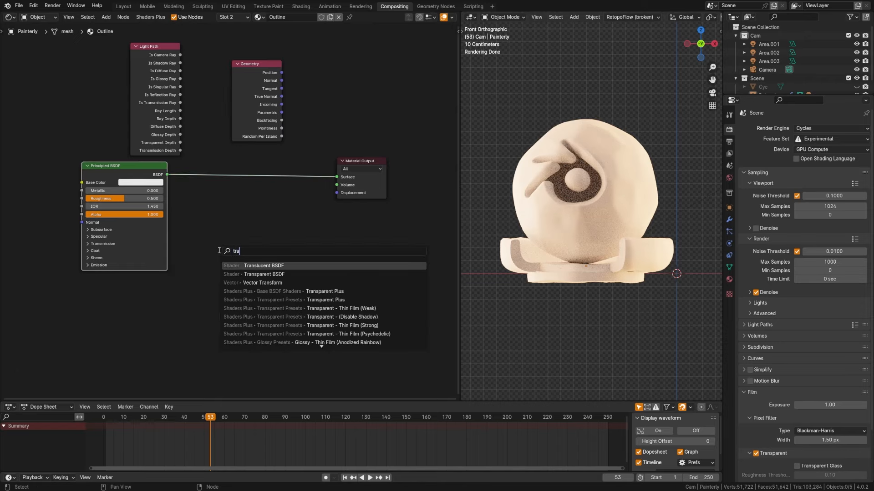
{"action": "type", "text": "nsp"}
{"action": "key", "text": "Return"}
{"action": "key", "text": "Escape"}
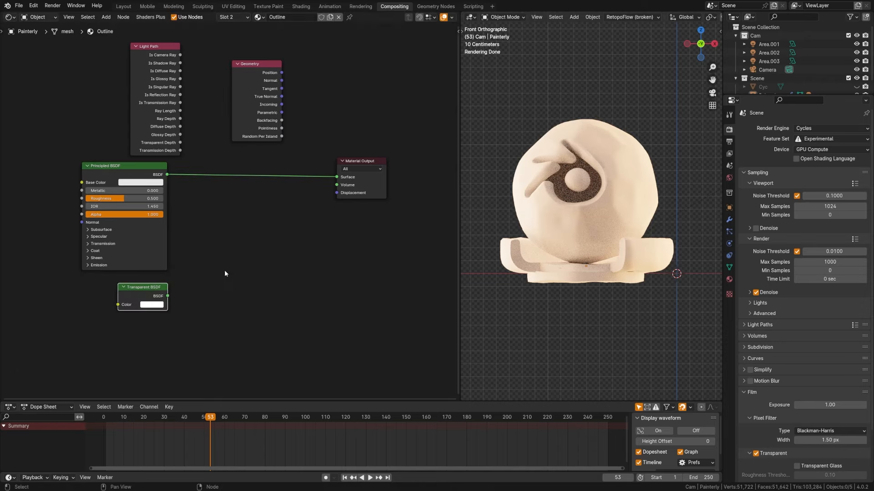
Add two Mix Shader nodes between the BSDF nodes and the Material Output
{"action": "key", "text": "shift+a"}
{"action": "left_click", "coordinate": [225, 270]}
{"action": "type", "text": "muxs"}
{"action": "key", "text": "BackSpace"}
{"action": "key", "text": "BackSpace"}
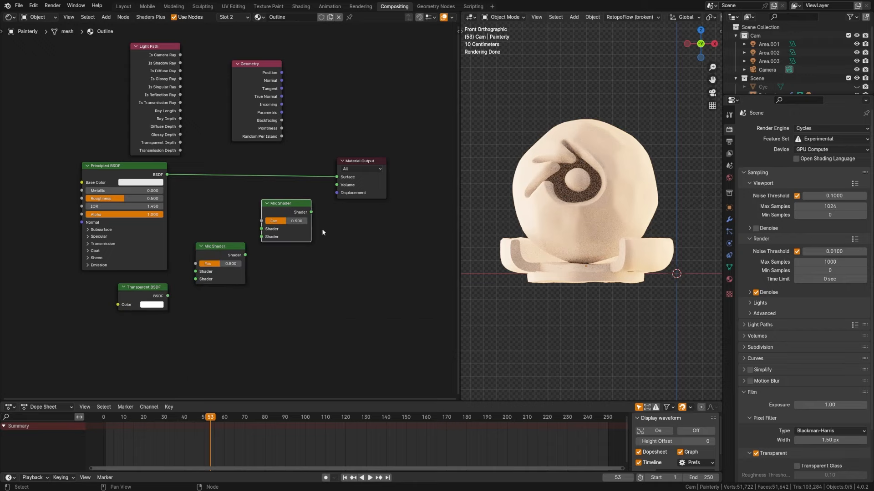
{"action": "middle_click_drag", "start_coordinate": [292, 238], "coordinate": [224, 240]}
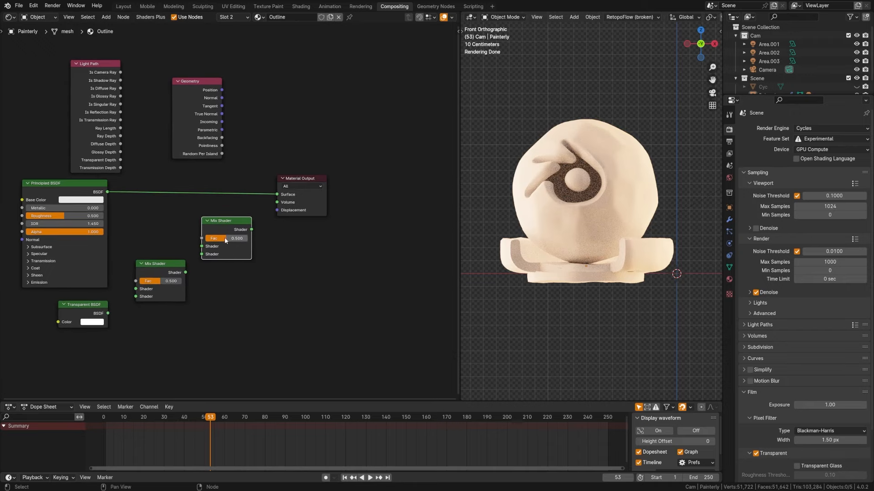
{"action": "left_click_drag", "start_coordinate": [226, 221], "coordinate": [244, 223]}
{"action": "left_click_drag", "start_coordinate": [155, 270], "coordinate": [159, 268]}
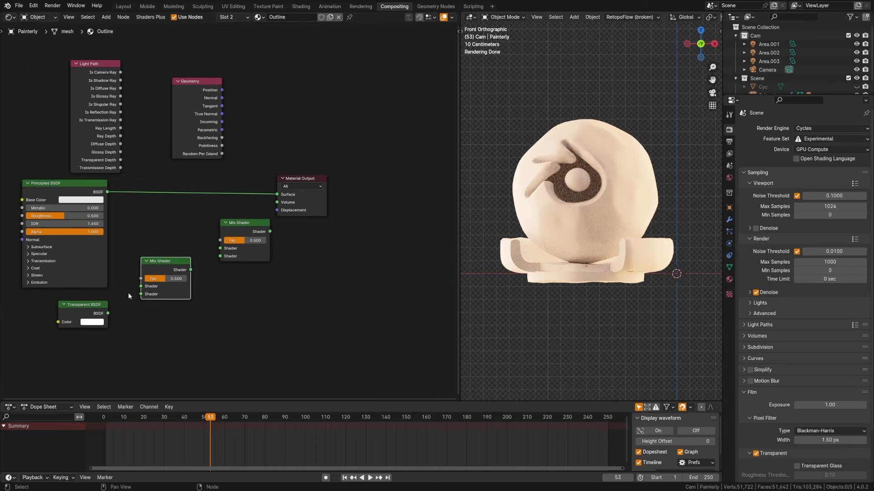
Connect the Principled BSDF to the first Mix Shader's upper Shader input and the Transparent BSDF to its lower one
{"action": "left_click_drag", "start_coordinate": [109, 313], "coordinate": [140, 294]}
{"action": "left_click_drag", "start_coordinate": [168, 263], "coordinate": [174, 237]}
{"action": "left_click_drag", "start_coordinate": [52, 195], "coordinate": [44, 196]}
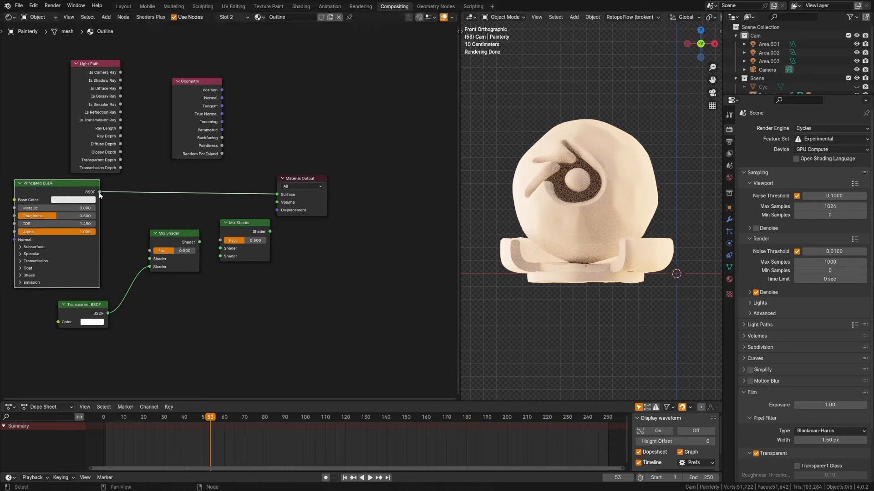
{"action": "left_click_drag", "start_coordinate": [100, 193], "coordinate": [148, 261]}
{"action": "left_click_drag", "start_coordinate": [148, 261], "coordinate": [149, 259]}
{"action": "left_click_drag", "start_coordinate": [231, 223], "coordinate": [262, 236]}
{"action": "left_click_drag", "start_coordinate": [168, 233], "coordinate": [181, 219]}
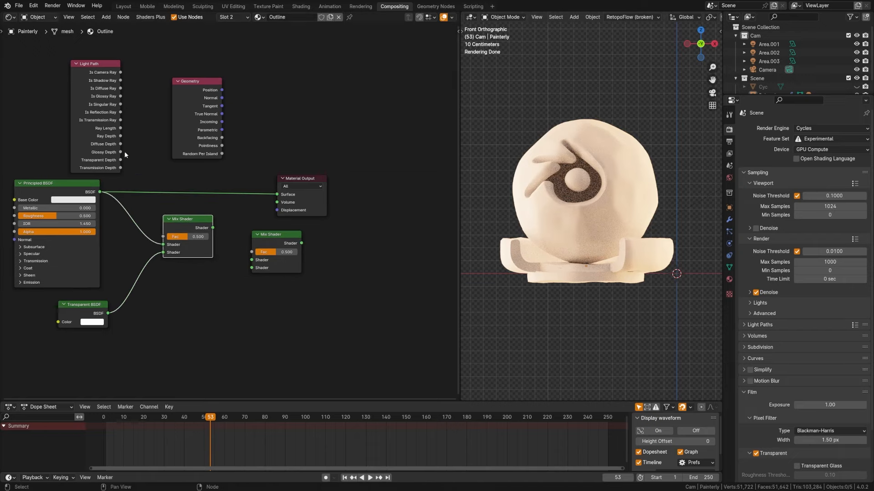
Drive the first Mix Shader's Fac with Is Shadow Ray, and feed its output and the Transparent BSDF into the second Mix Shader
{"action": "left_click_drag", "start_coordinate": [120, 81], "coordinate": [163, 237]}
{"action": "left_click_drag", "start_coordinate": [273, 235], "coordinate": [295, 212]}
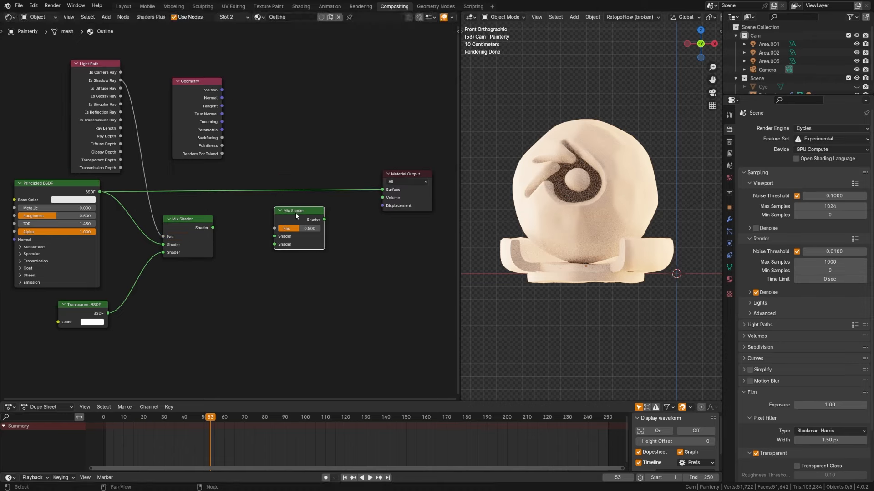
{"action": "left_click_drag", "start_coordinate": [215, 227], "coordinate": [279, 219]}
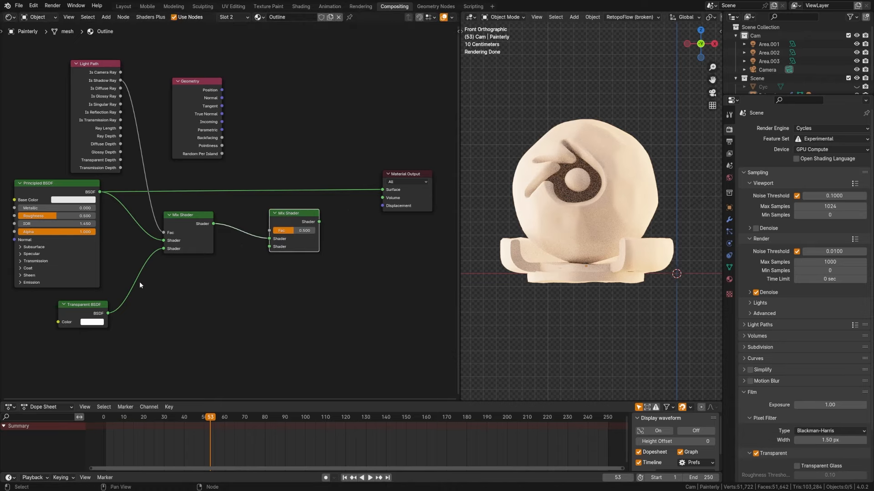
{"action": "left_click_drag", "start_coordinate": [108, 313], "coordinate": [269, 249]}
Connect the Geometry node's Backfacing to the second Mix Shader's Fac and that shader's output to the Material Output's Surface
{"action": "left_click_drag", "start_coordinate": [196, 82], "coordinate": [186, 76]}
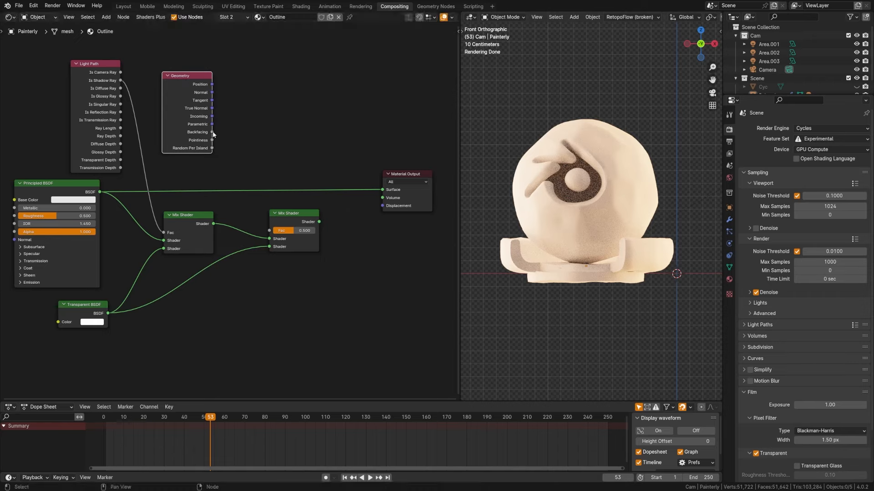
{"action": "left_click_drag", "start_coordinate": [212, 132], "coordinate": [237, 173]}
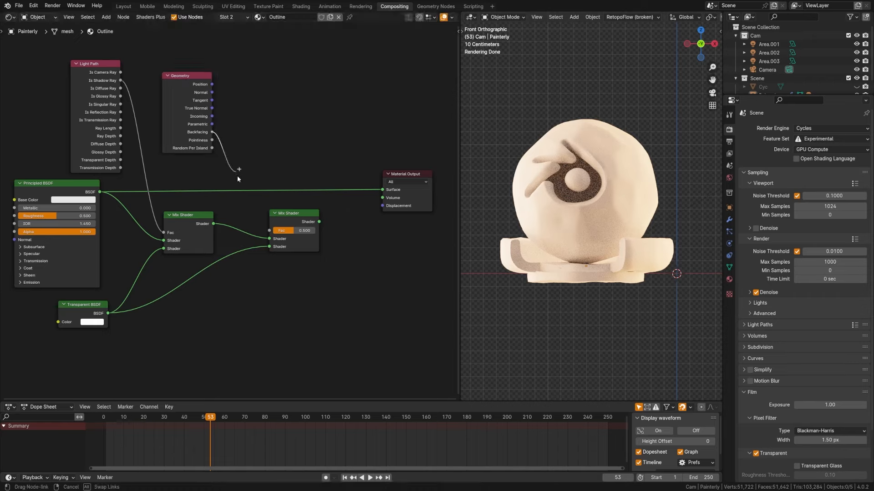
{"action": "left_click_drag", "start_coordinate": [262, 224], "coordinate": [332, 208]}
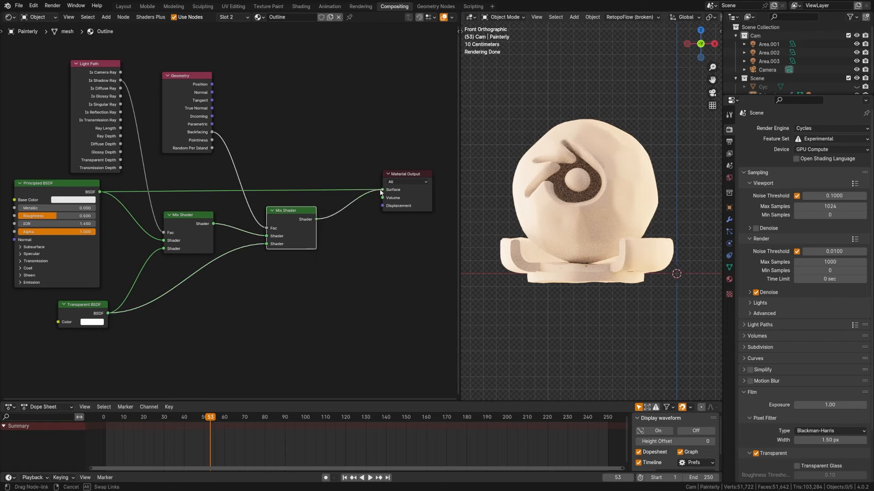
{"action": "left_click_drag", "start_coordinate": [381, 192], "coordinate": [382, 190]}
Try a Solidify thickness of 0.045 m and undo the change
{"action": "left_click", "coordinate": [729, 220]}
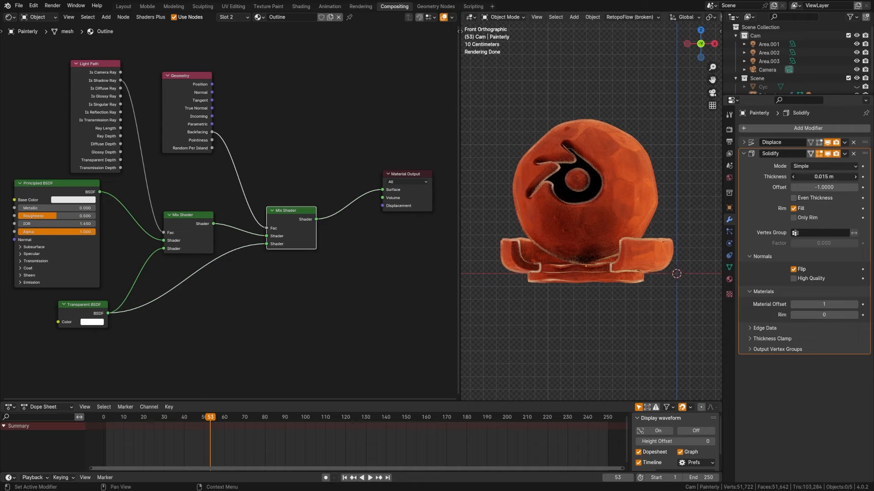
{"action": "left_click_drag", "start_coordinate": [815, 177], "coordinate": [821, 176]}
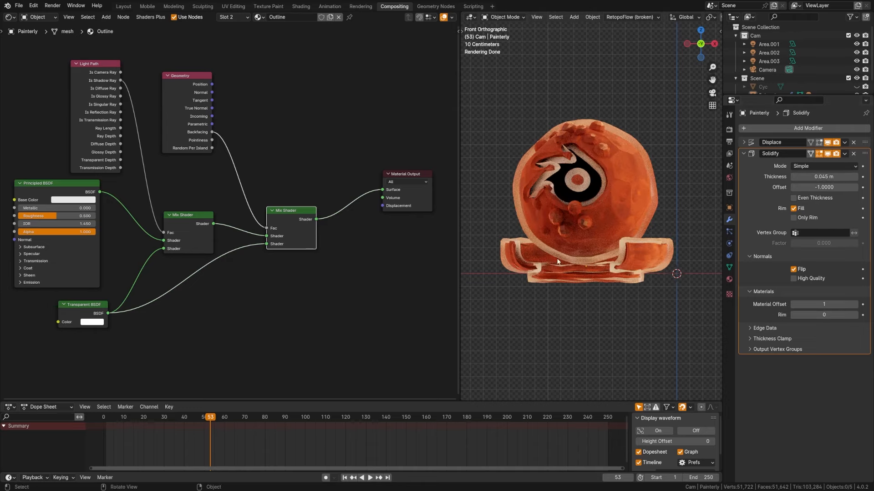
{"action": "key", "text": "ctrl+z"}
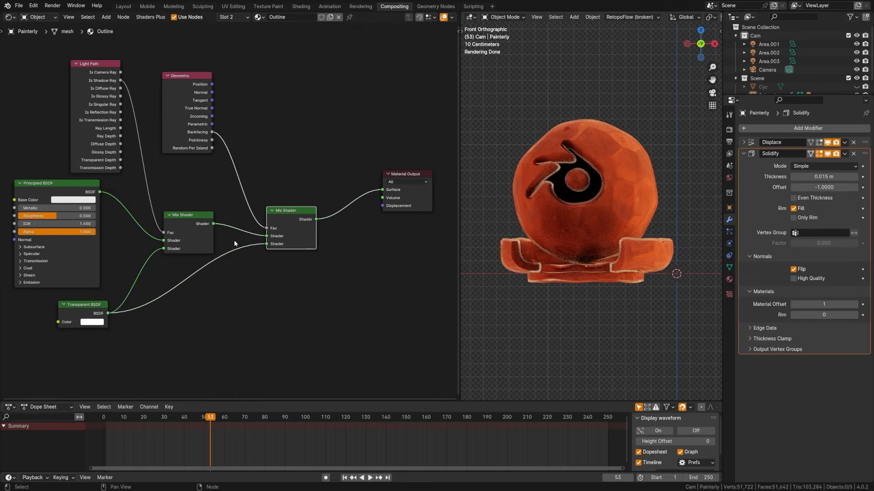
Move the Light Path node slightly higher above the Principled BSDF
{"action": "middle_click_drag", "start_coordinate": [140, 96], "coordinate": [193, 116]}
{"action": "left_click_drag", "start_coordinate": [150, 87], "coordinate": [148, 82]}
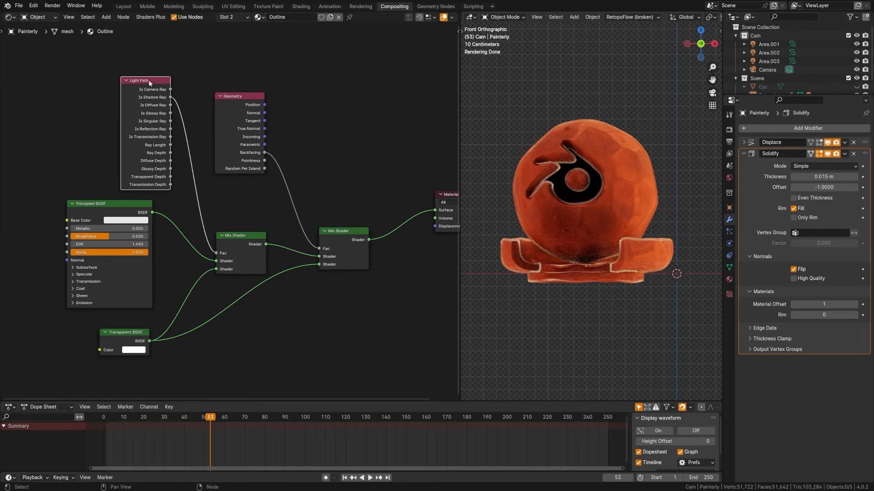
Hide the unused sockets on the Light Path and Geometry nodes and move both down closer to the shader nodes
{"action": "key", "text": "ctrl+h"}
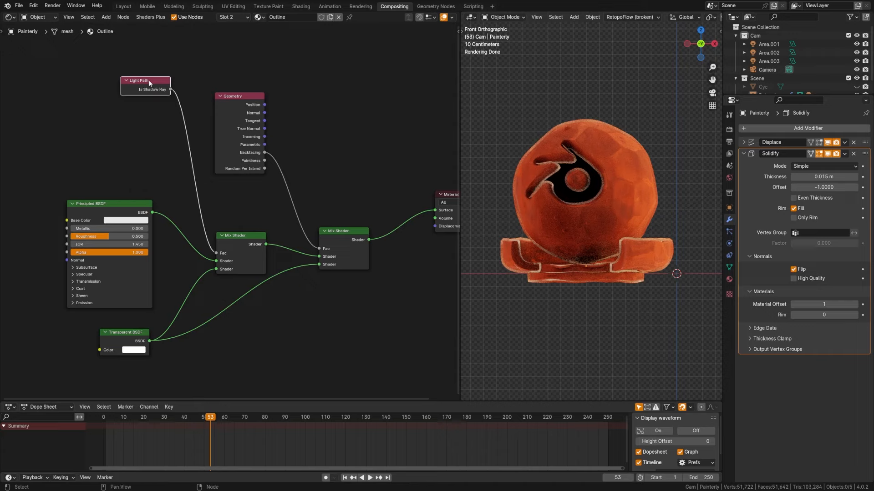
{"action": "left_click", "coordinate": [224, 113]}
{"action": "key", "text": "ctrl+h"}
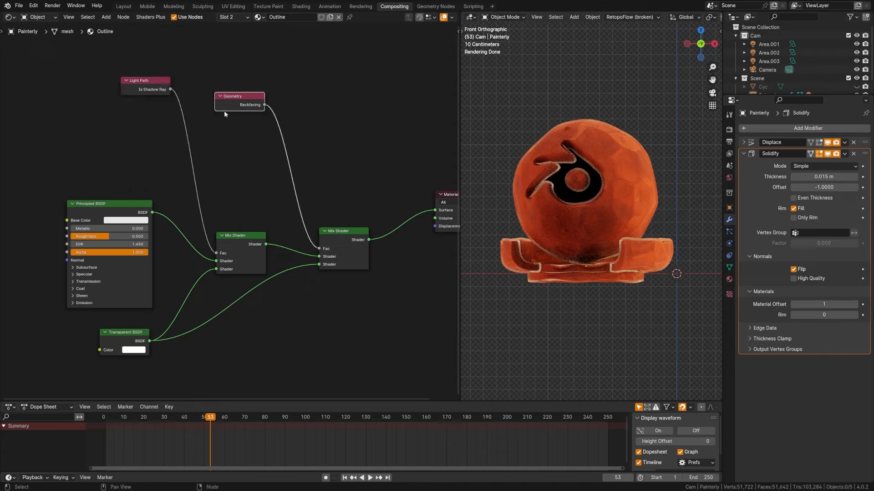
{"action": "left_click_drag", "start_coordinate": [224, 113], "coordinate": [230, 225]}
{"action": "left_click_drag", "start_coordinate": [132, 92], "coordinate": [115, 187]}
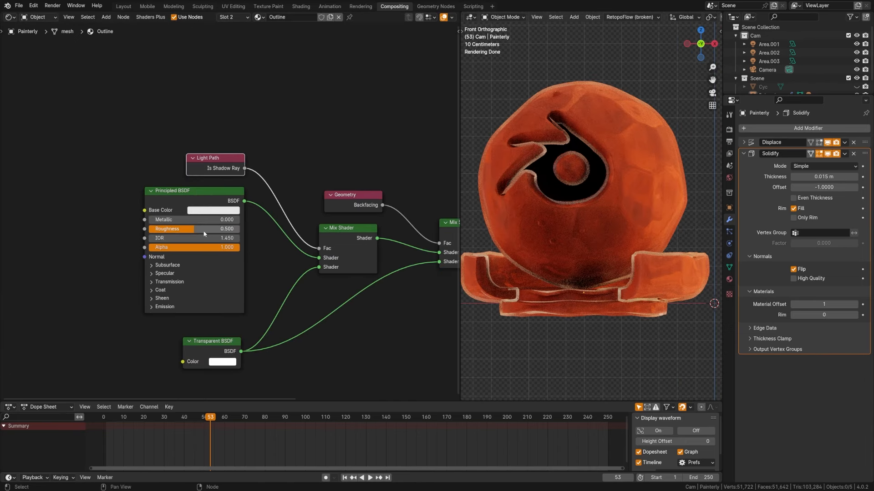
Set the Principled BSDF's Roughness to 0.15 and its Base Color to orange
{"action": "left_click", "coordinate": [210, 229]}
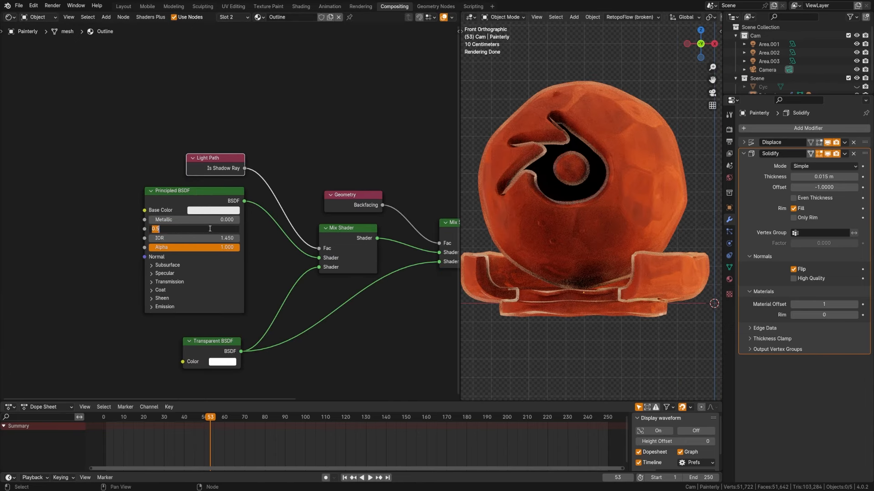
{"action": "type", "text": ".15"}
{"action": "key", "text": "Return"}
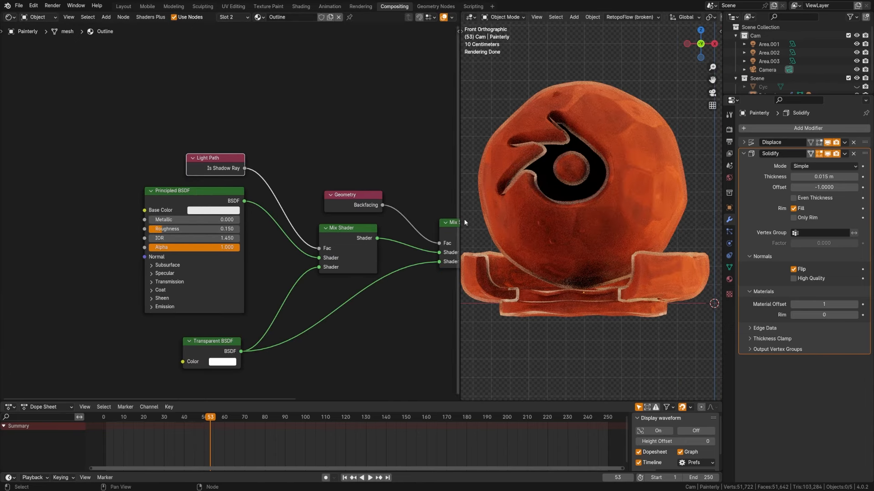
{"action": "left_click", "coordinate": [212, 210]}
{"action": "left_click", "coordinate": [218, 141]}
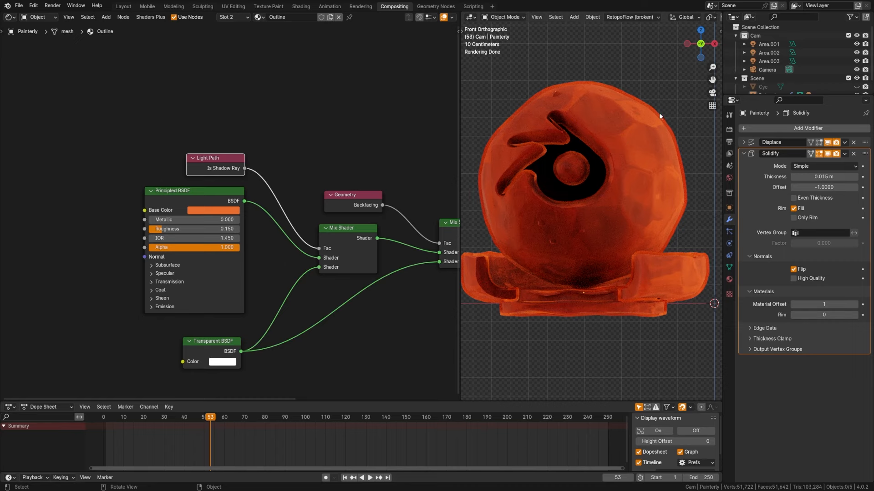
Add a Noise Texture node in the empty space before the Principled BSDF
{"action": "key", "text": "shift+a"}
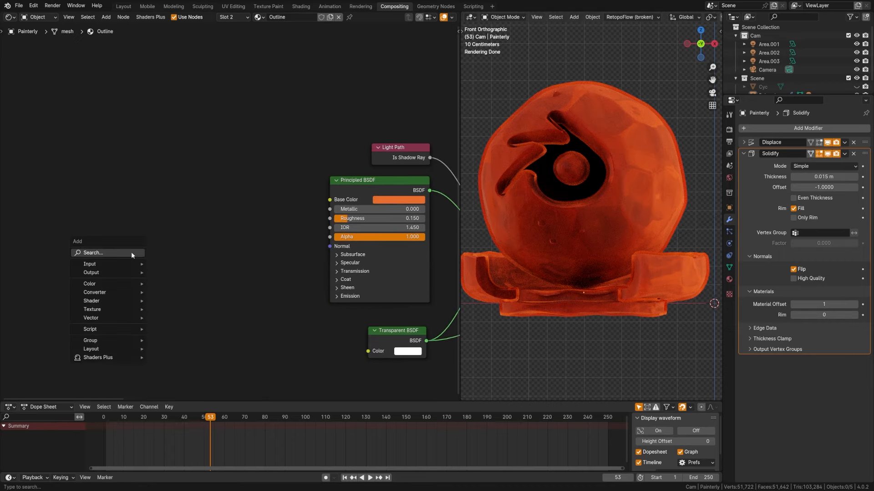
{"action": "left_click", "coordinate": [132, 252]}
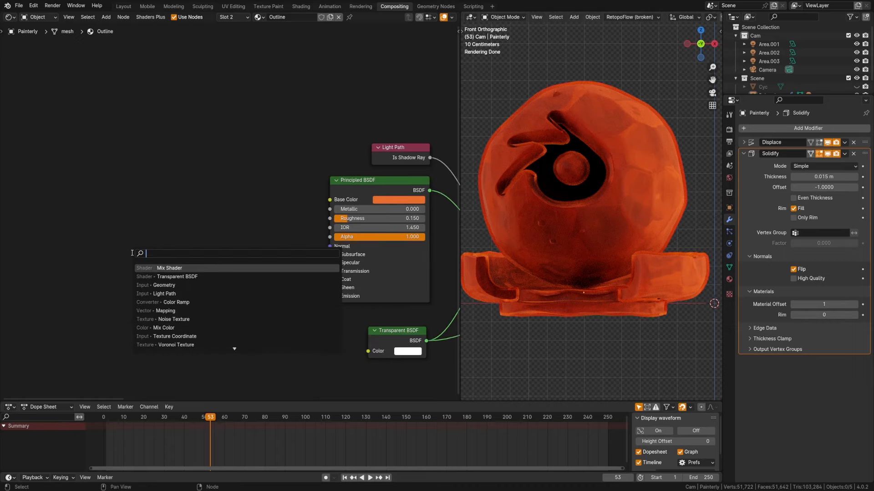
{"action": "type", "text": "noise"}
{"action": "key", "text": "Return"}
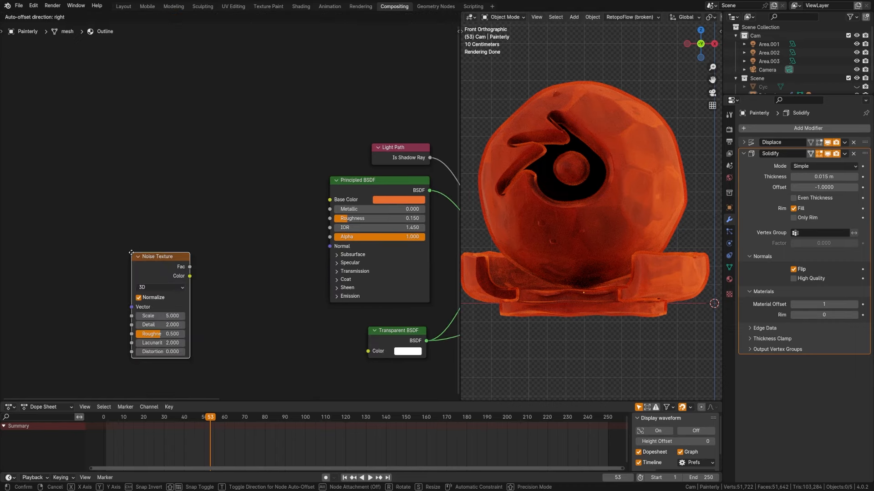
{"action": "left_click", "coordinate": [110, 218]}
Preview the Noise Texture on the model and set its Scale to 10
{"action": "left_click", "coordinate": [134, 236], "text": "ctrl+shift"}
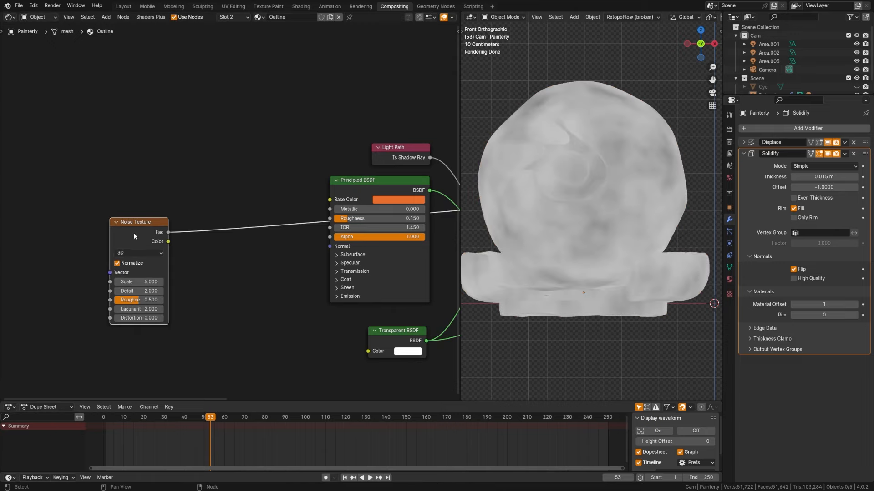
{"action": "left_click", "coordinate": [145, 283]}
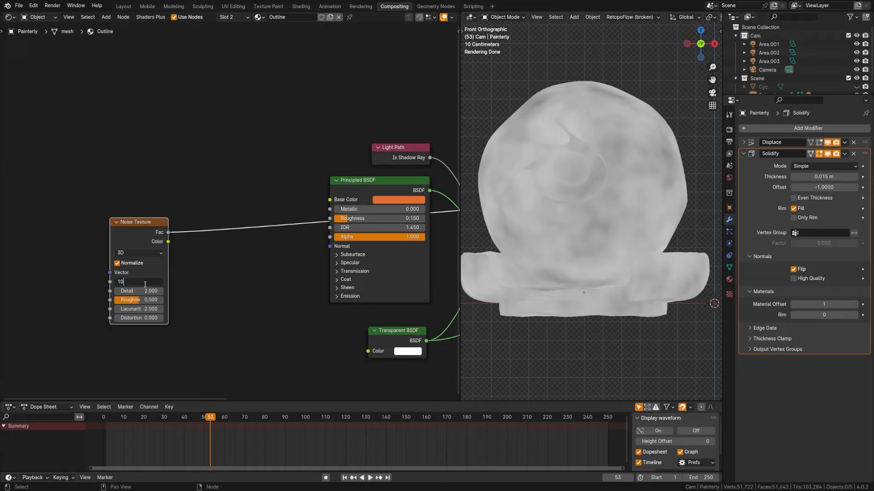
{"action": "type", "text": "10"}
{"action": "key", "text": "Return"}
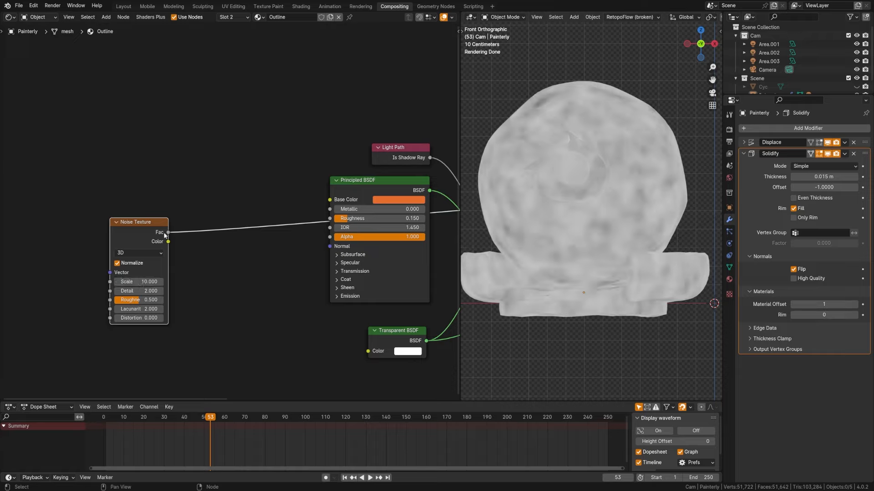
Insert a Color Ramp on the Noise Texture's Fac link and move its black stop to about 0.455
{"action": "left_click_drag", "start_coordinate": [164, 233], "coordinate": [124, 233]}
{"action": "key", "text": "shift+a"}
{"action": "type", "text": "color"}
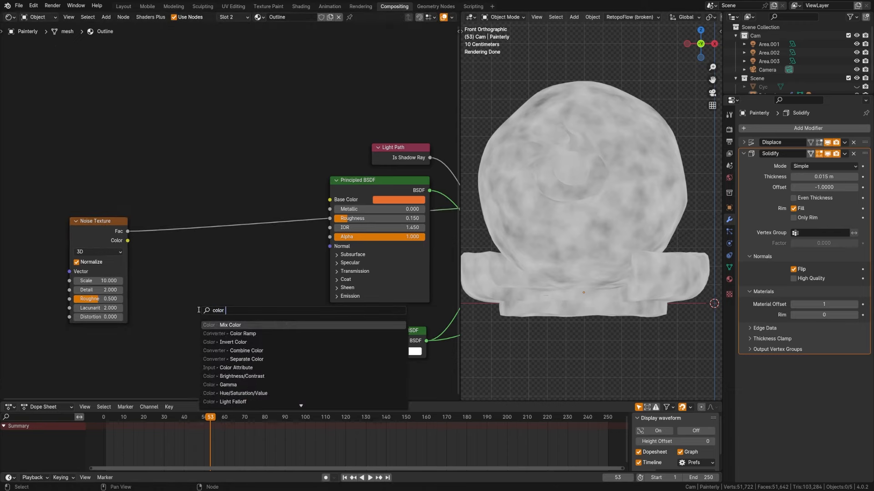
{"action": "type", "text": " r"}
{"action": "key", "text": "Return"}
{"action": "left_click", "coordinate": [186, 208]}
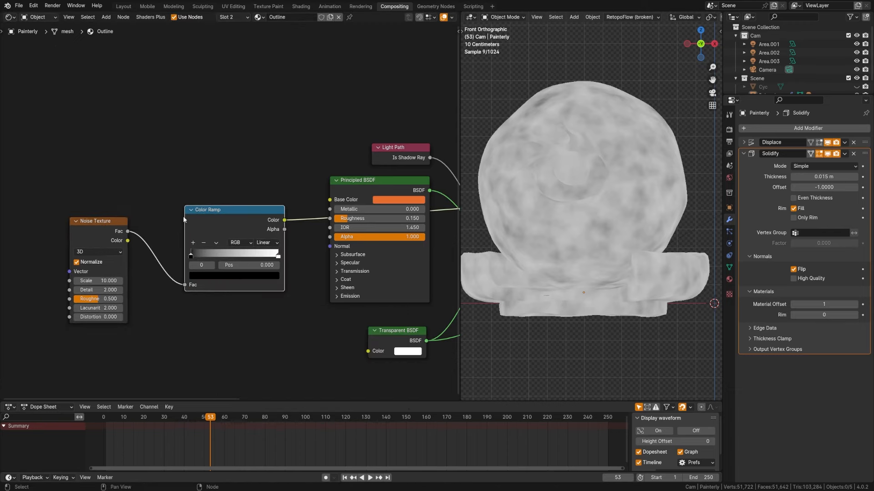
{"action": "left_click_drag", "start_coordinate": [193, 255], "coordinate": [235, 261]}
{"action": "left_click_drag", "start_coordinate": [260, 221], "coordinate": [237, 223]}
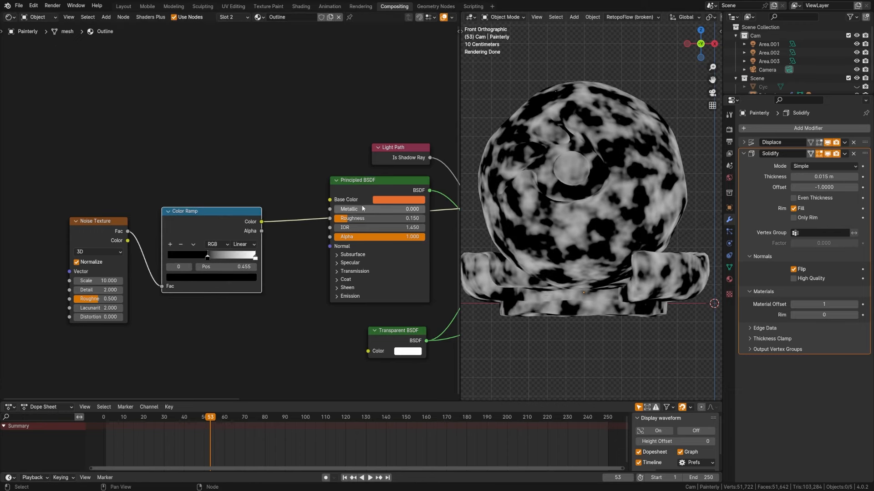
Connect the Color Ramp's Color to the Principled BSDF's Alpha and the second Mix Shader to the Material Output's Surface
{"action": "middle_click_drag", "start_coordinate": [361, 200], "coordinate": [220, 209]}
{"action": "left_click_drag", "start_coordinate": [121, 231], "coordinate": [125, 233]}
{"action": "mouse_move", "coordinate": [191, 247]}
{"action": "left_mouse_down"}
{"action": "mouse_move", "coordinate": [455, 214]}
{"action": "mouse_move", "coordinate": [309, 248]}
{"action": "mouse_move", "coordinate": [381, 214]}
{"action": "left_mouse_up"}
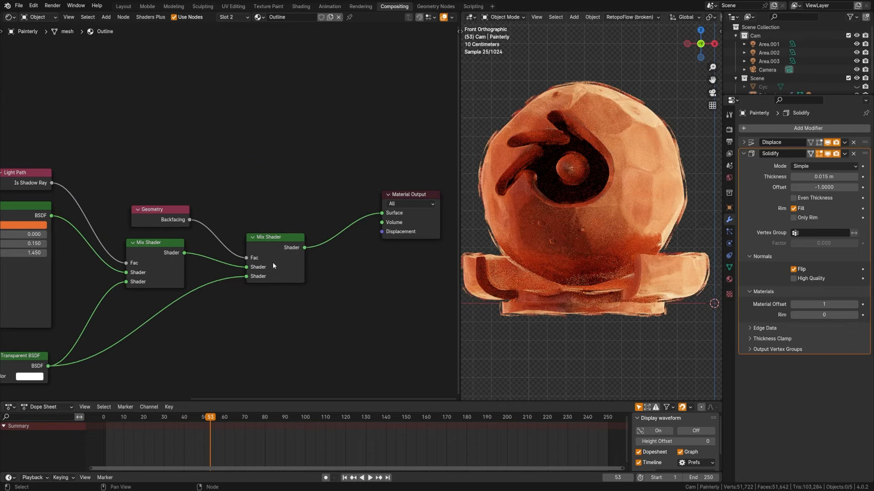
Move the Color Ramp's black stop to about 0.360 and raise the Noise Texture's Scale to about 13.9
{"action": "middle_click_drag", "start_coordinate": [145, 275], "coordinate": [417, 245]}
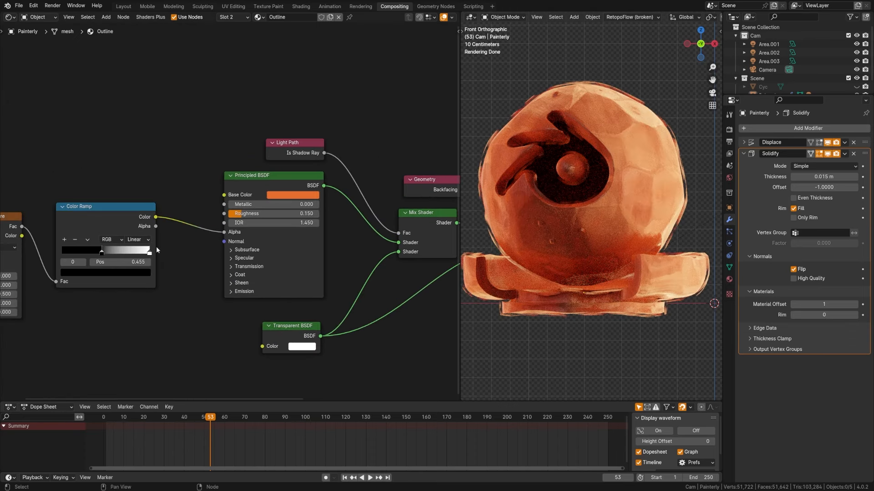
{"action": "mouse_move", "coordinate": [104, 252]}
{"action": "left_mouse_down"}
{"action": "mouse_move", "coordinate": [114, 252]}
{"action": "mouse_move", "coordinate": [77, 262]}
{"action": "mouse_move", "coordinate": [98, 259]}
{"action": "left_mouse_up"}
{"action": "middle_click_drag", "start_coordinate": [14, 274], "coordinate": [120, 267]}
{"action": "left_click_drag", "start_coordinate": [119, 268], "coordinate": [138, 269]}
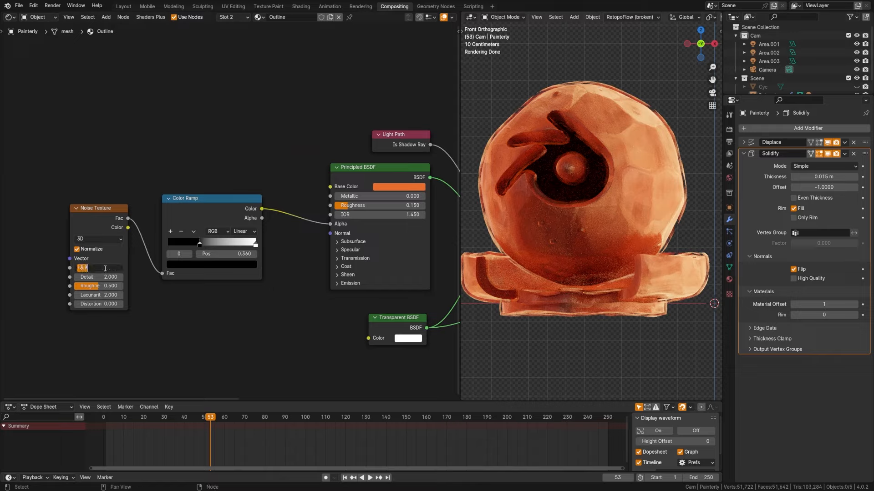